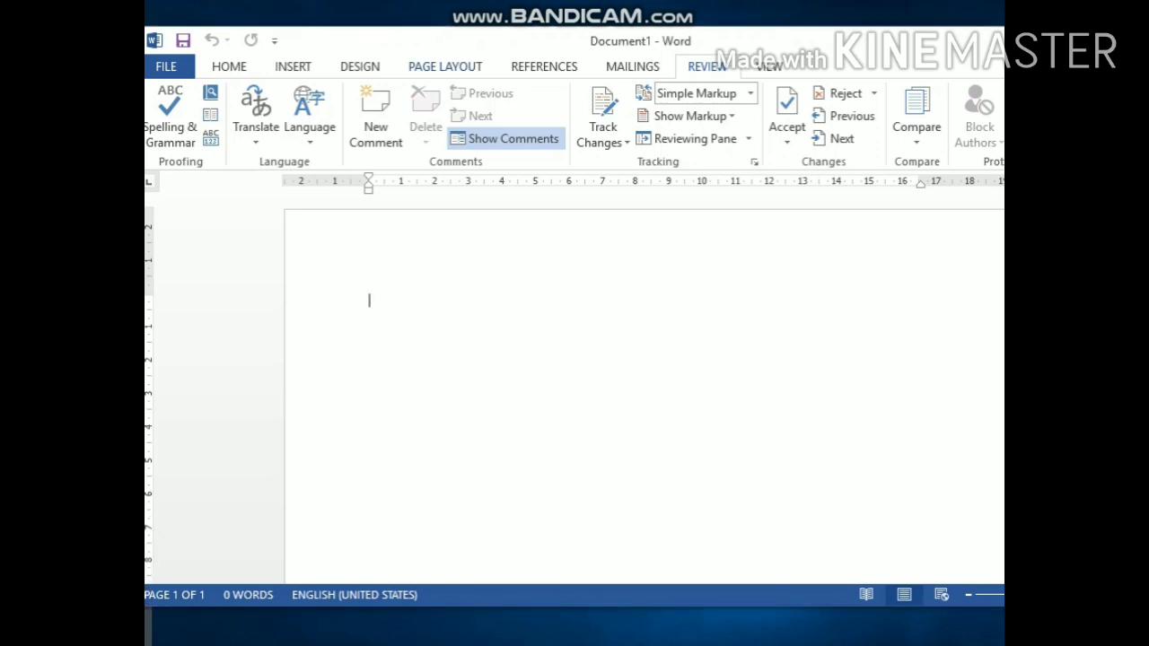
Browse the Page Layout Size, Orientation and Margins presets, then return to the Home tab.
{"action": "left_click", "coordinate": [445, 66]}
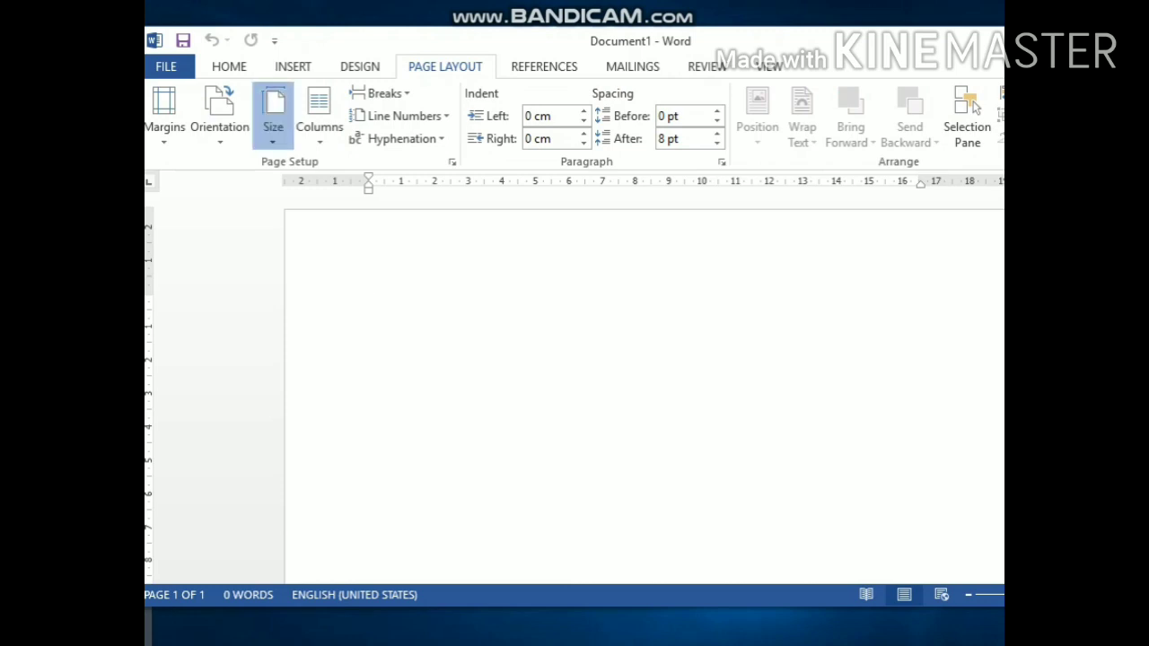
{"action": "left_click", "coordinate": [273, 115]}
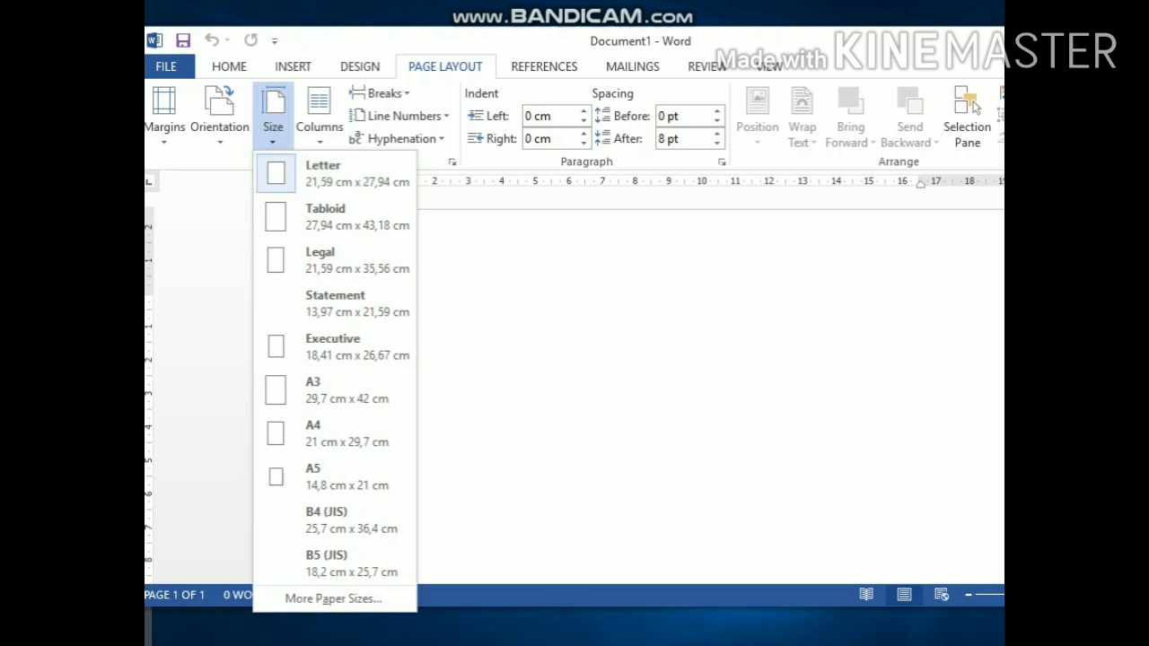
{"action": "left_click", "coordinate": [219, 112]}
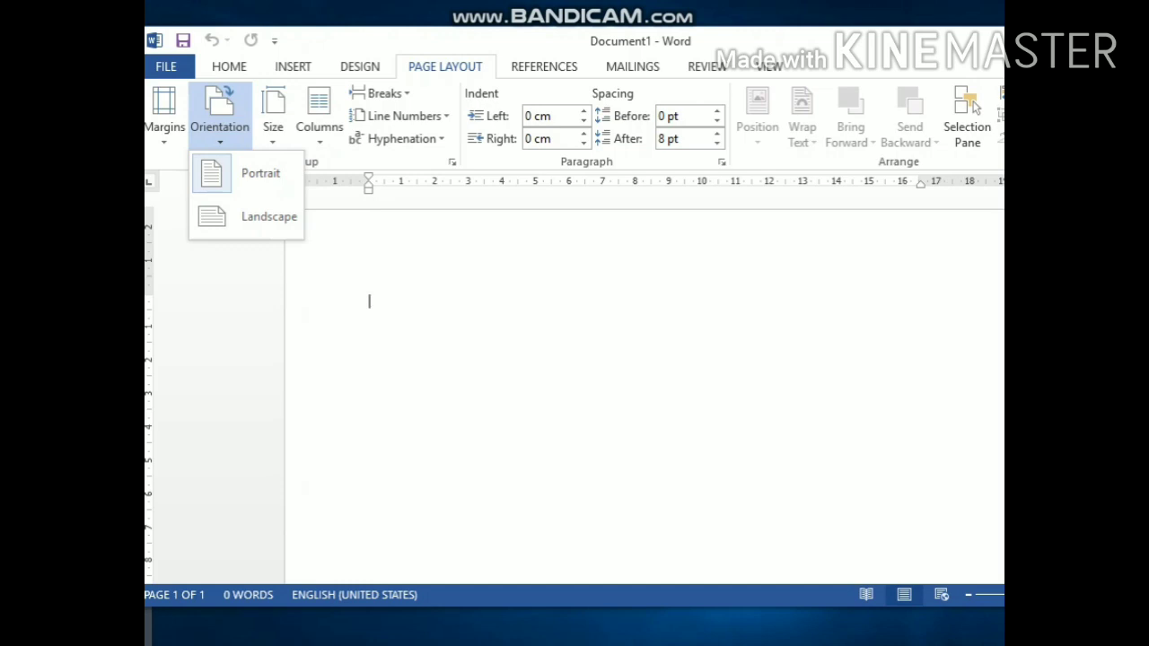
{"action": "left_click", "coordinate": [164, 112]}
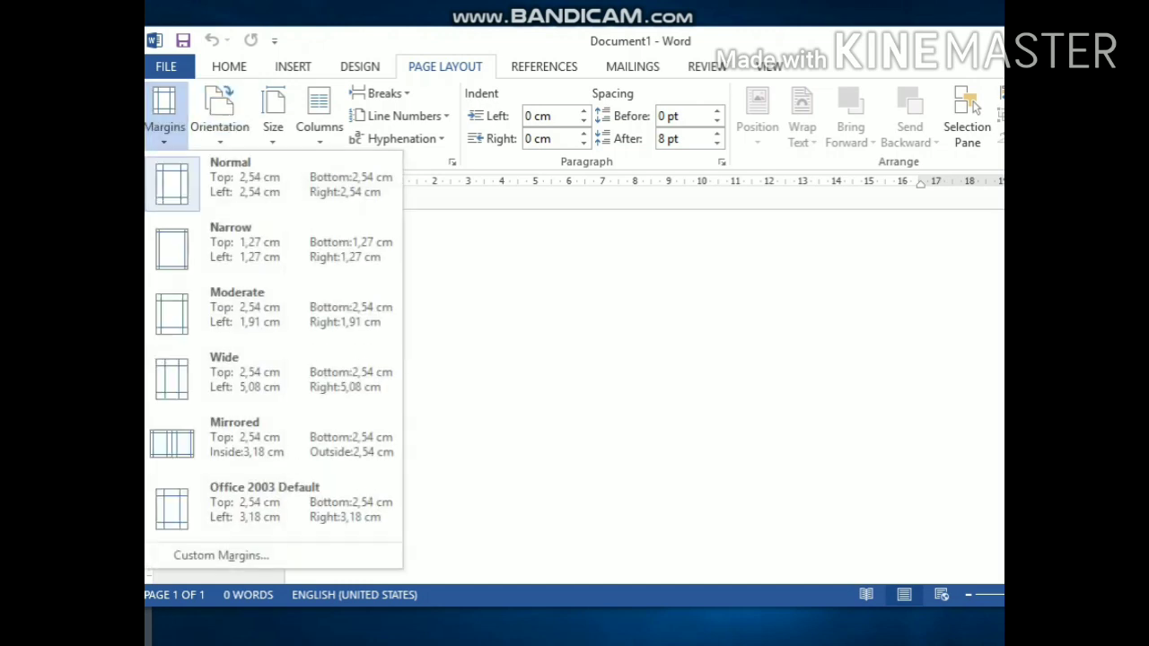
{"action": "key", "text": "Escape"}
{"action": "left_click", "coordinate": [228, 66]}
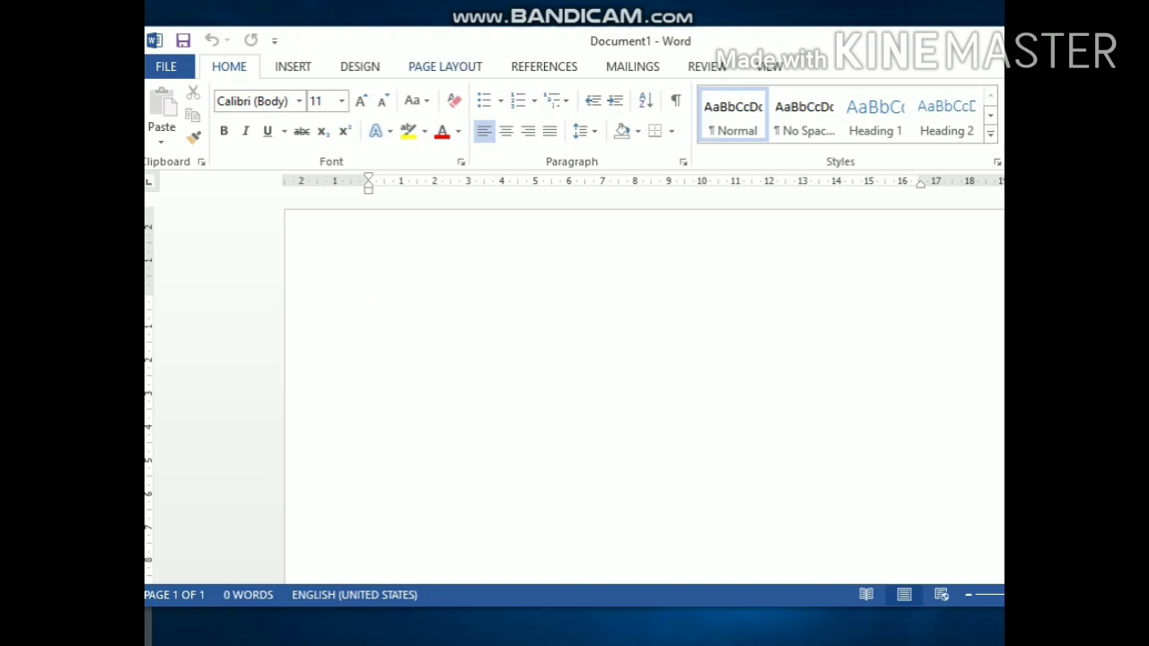
Bring the Page Layout tab's Page Setup commands back into view and capture that ribbon area.
{"action": "left_click", "coordinate": [445, 66]}
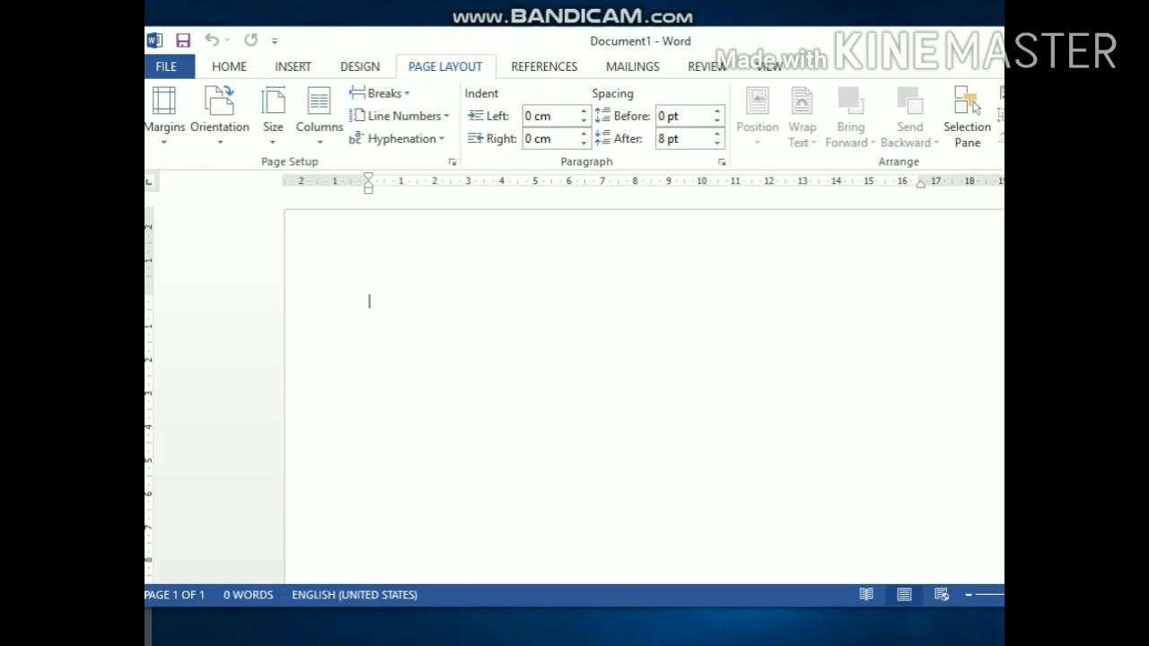
{"action": "key", "text": "Print"}
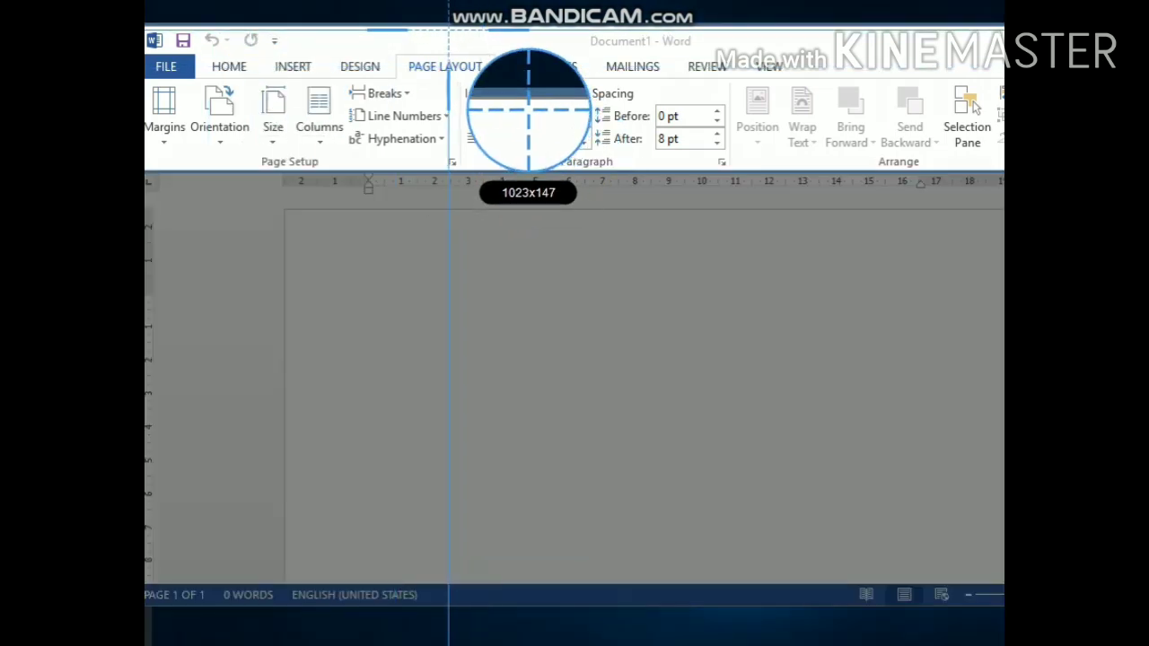
{"action": "left_click_drag", "start_coordinate": [405, 32], "coordinate": [590, 159]}
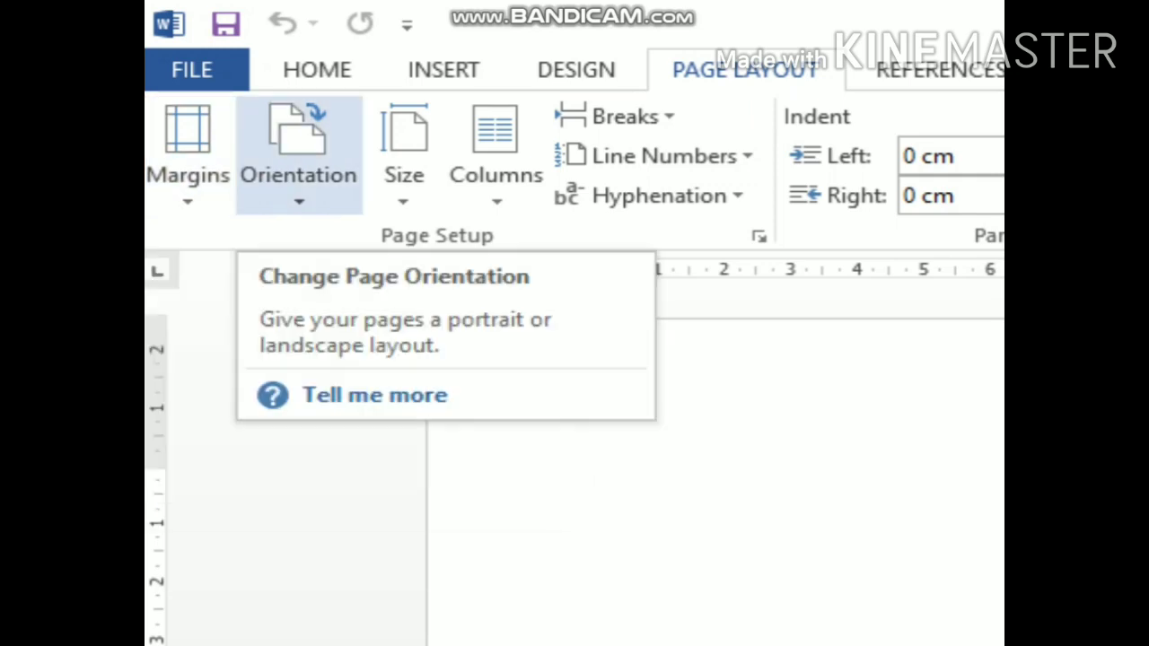
Switch the blank page to Landscape orientation from the Orientation menu.
{"action": "left_click", "coordinate": [298, 153]}
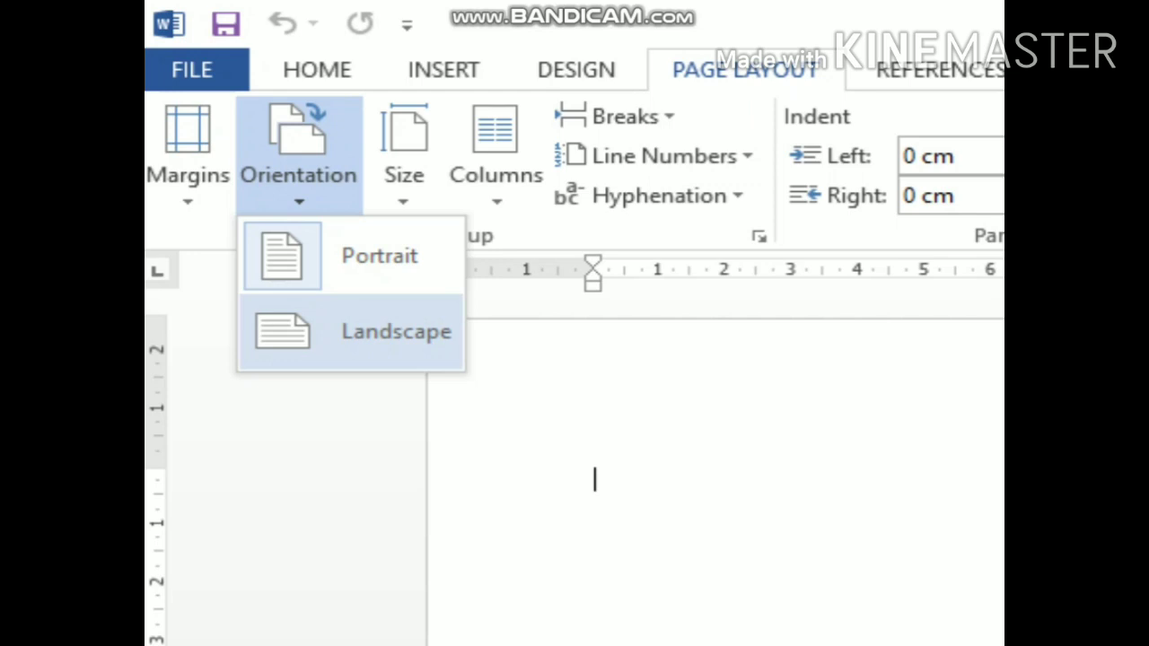
{"action": "key", "text": "Return"}
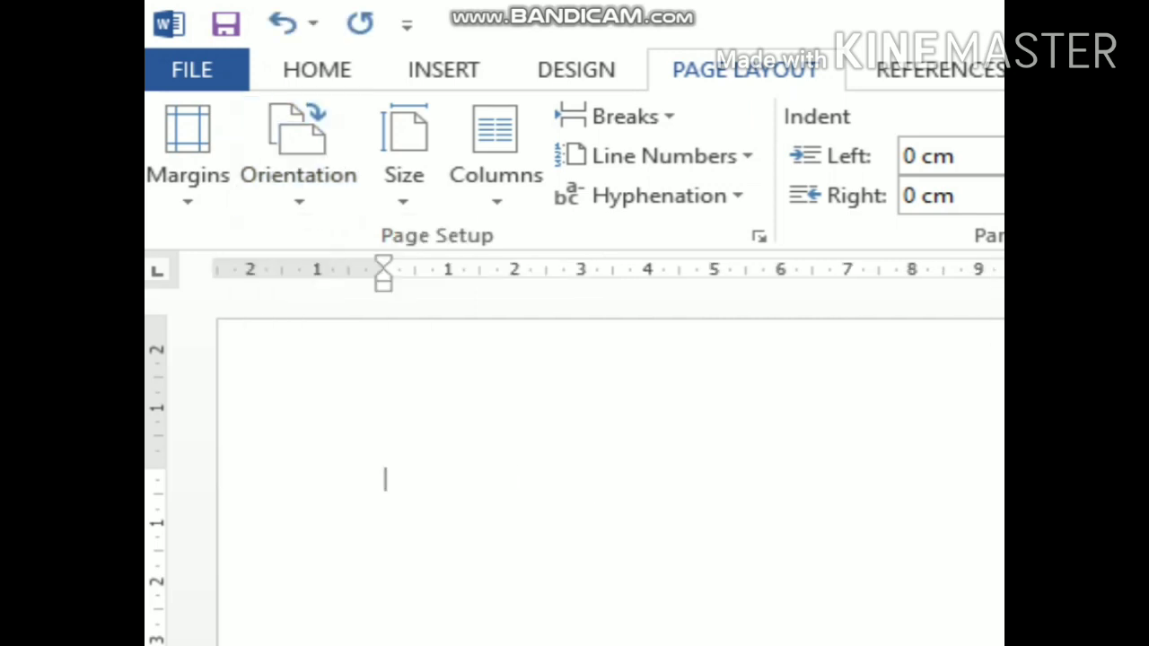
{"action": "scroll", "coordinate": [761, 475], "scroll_direction": "down", "scroll_amount": 2}
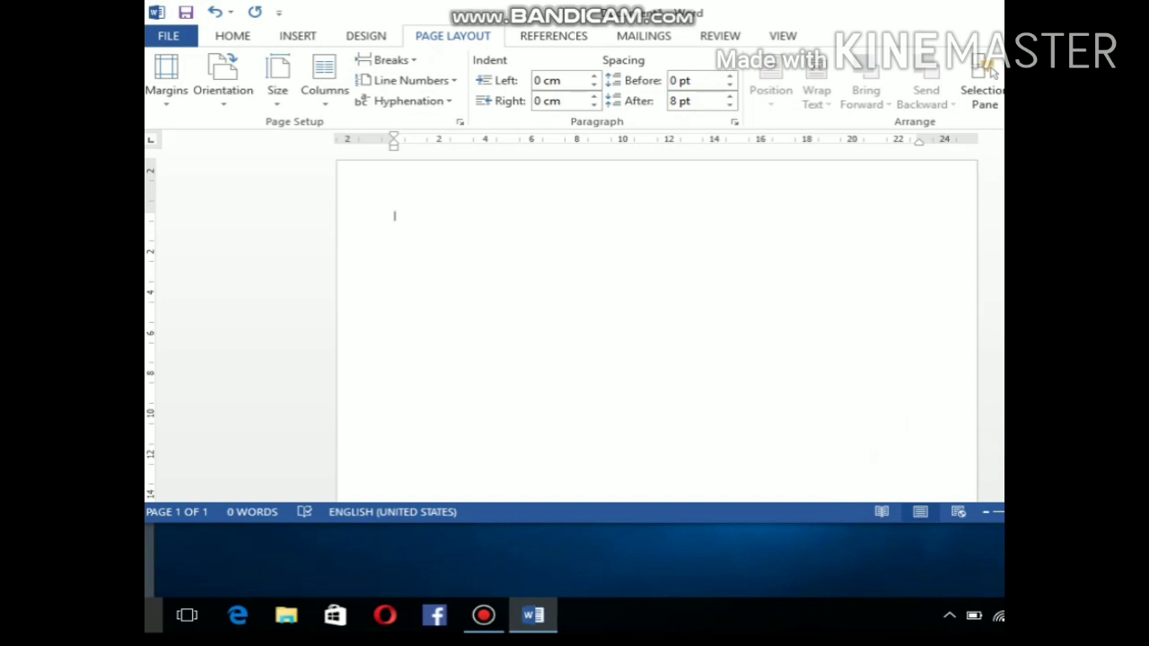
Switch the page to Portrait and zoom out three steps to view the whole page.
{"action": "left_click", "coordinate": [222, 79]}
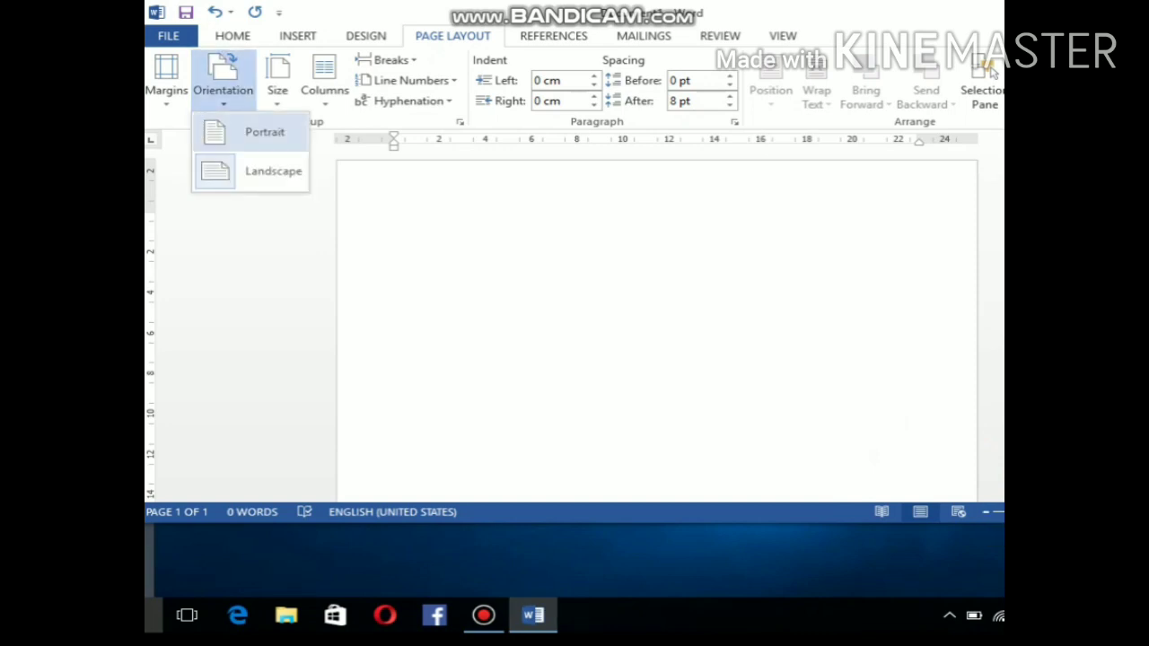
{"action": "left_click", "coordinate": [257, 128]}
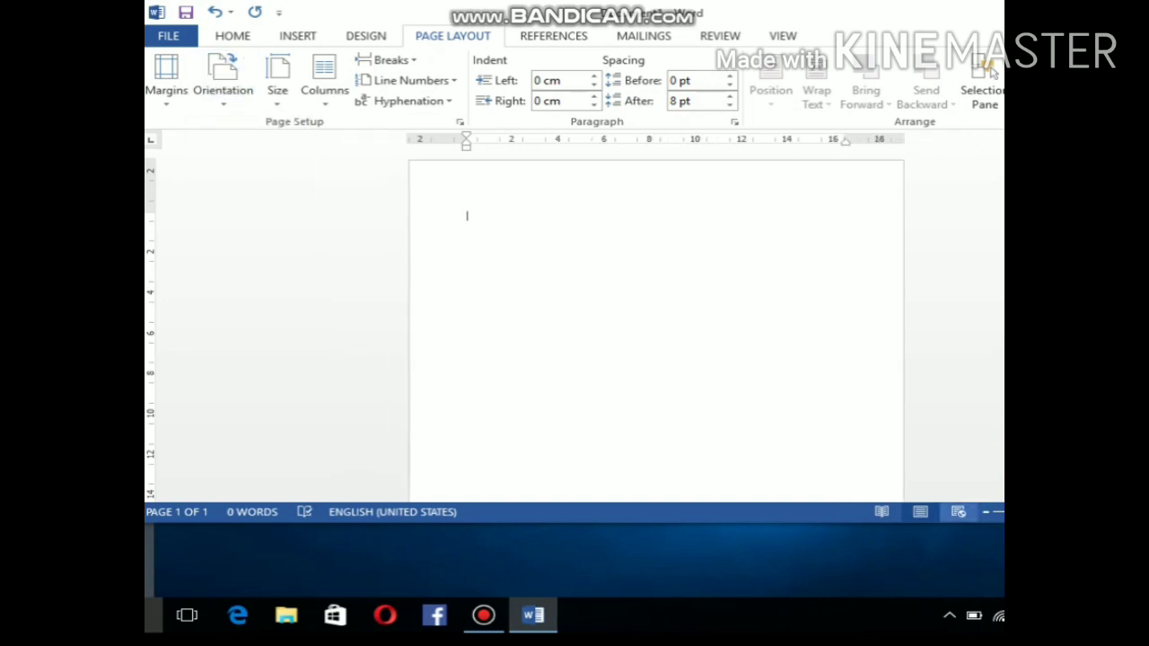
{"action": "left_click", "coordinate": [985, 512]}
{"action": "left_click", "coordinate": [985, 511]}
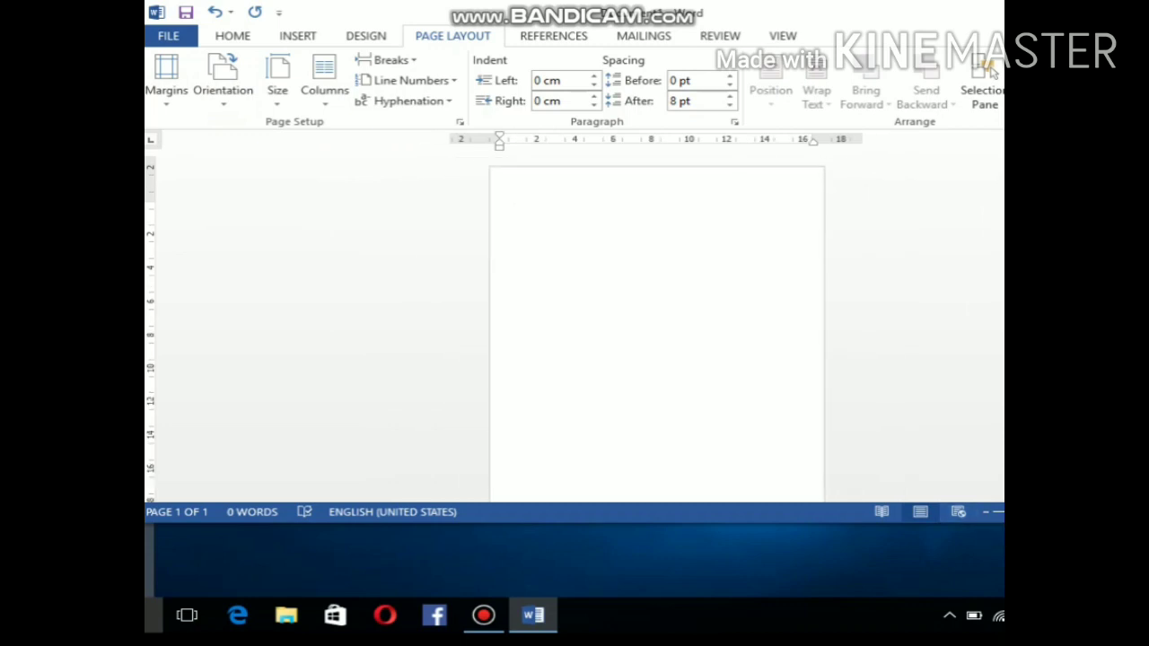
{"action": "left_click", "coordinate": [985, 512]}
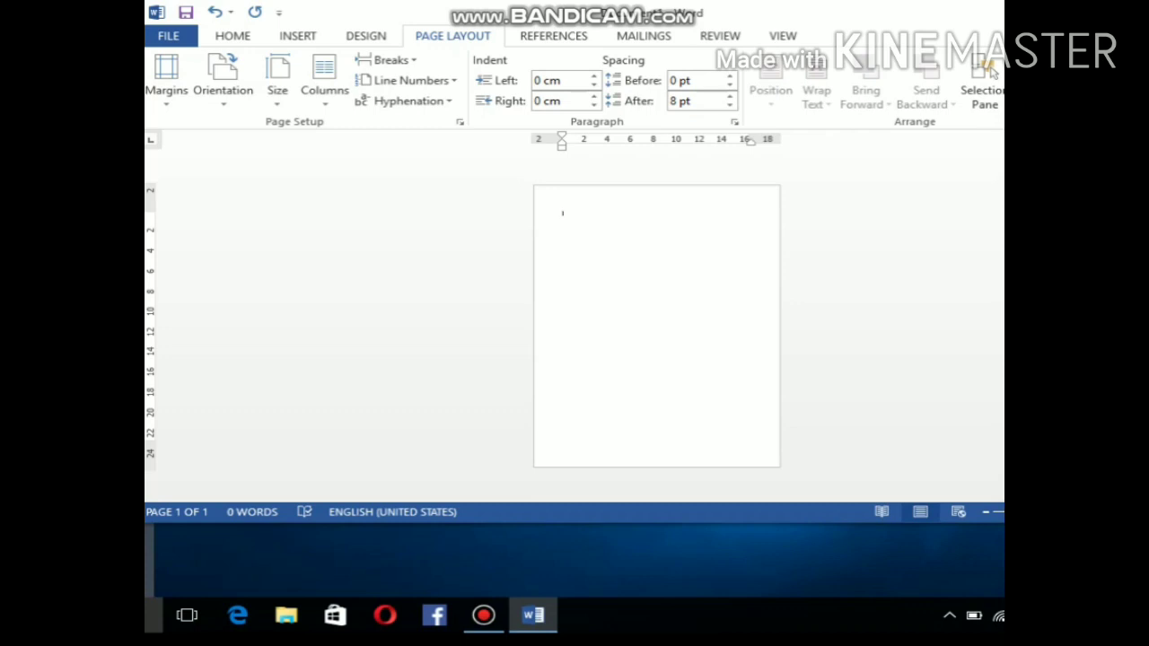
{"action": "left_click", "coordinate": [222, 79]}
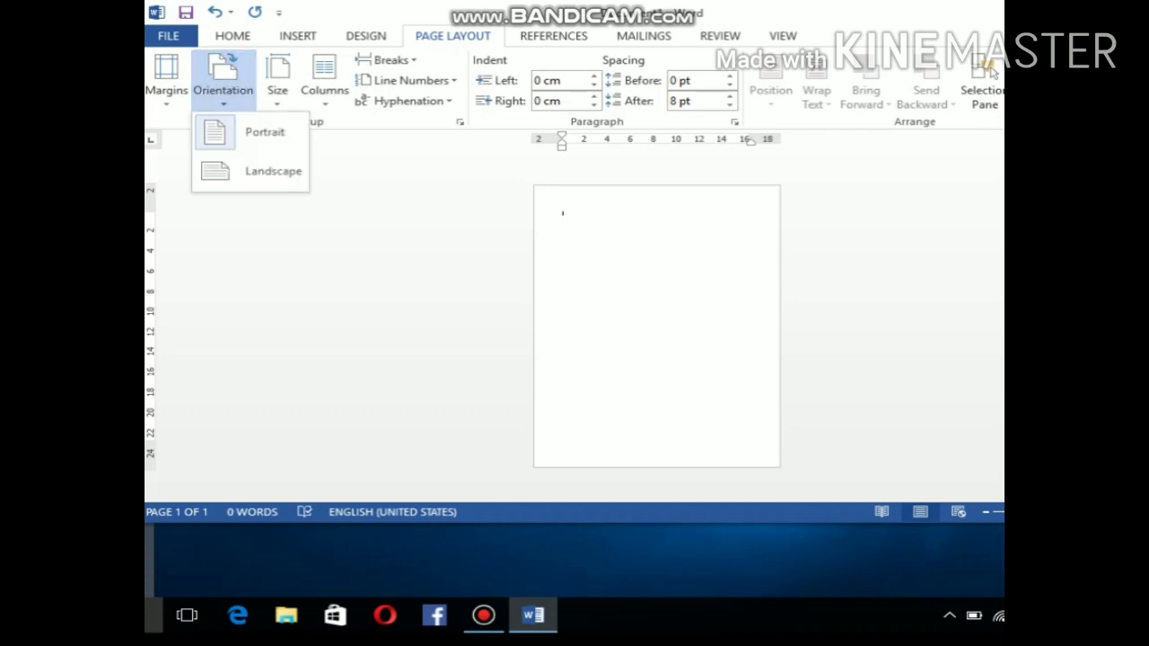
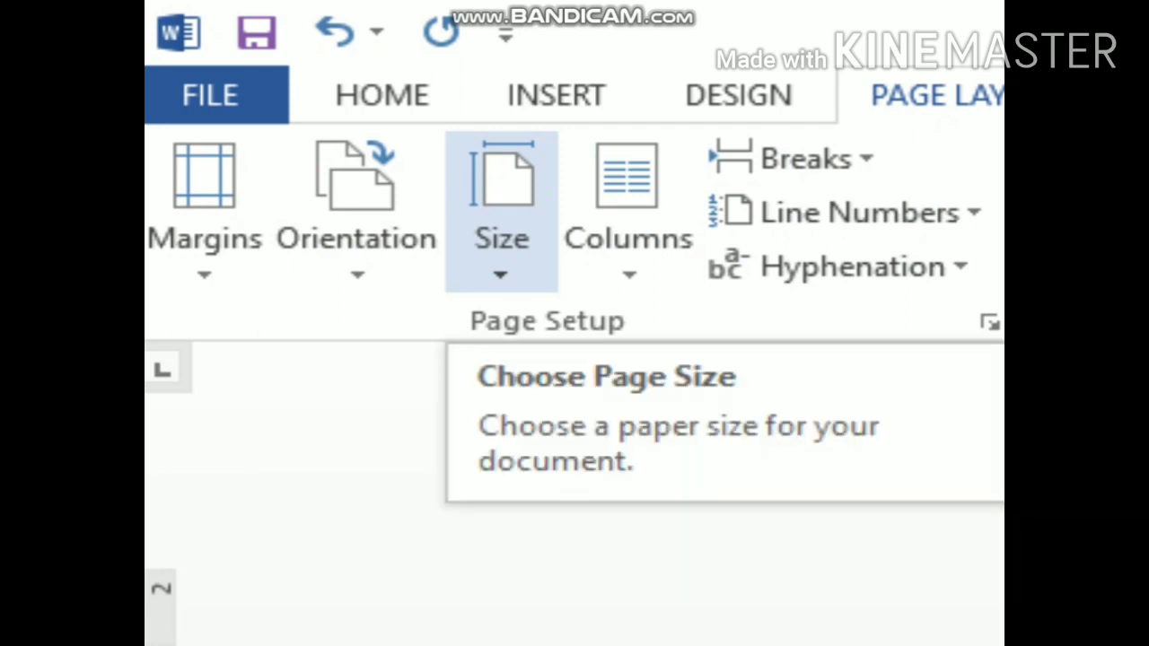
Set the page size to Legal (21,59 × 35,56 cm) from the Size list.
{"action": "left_click", "coordinate": [501, 215]}
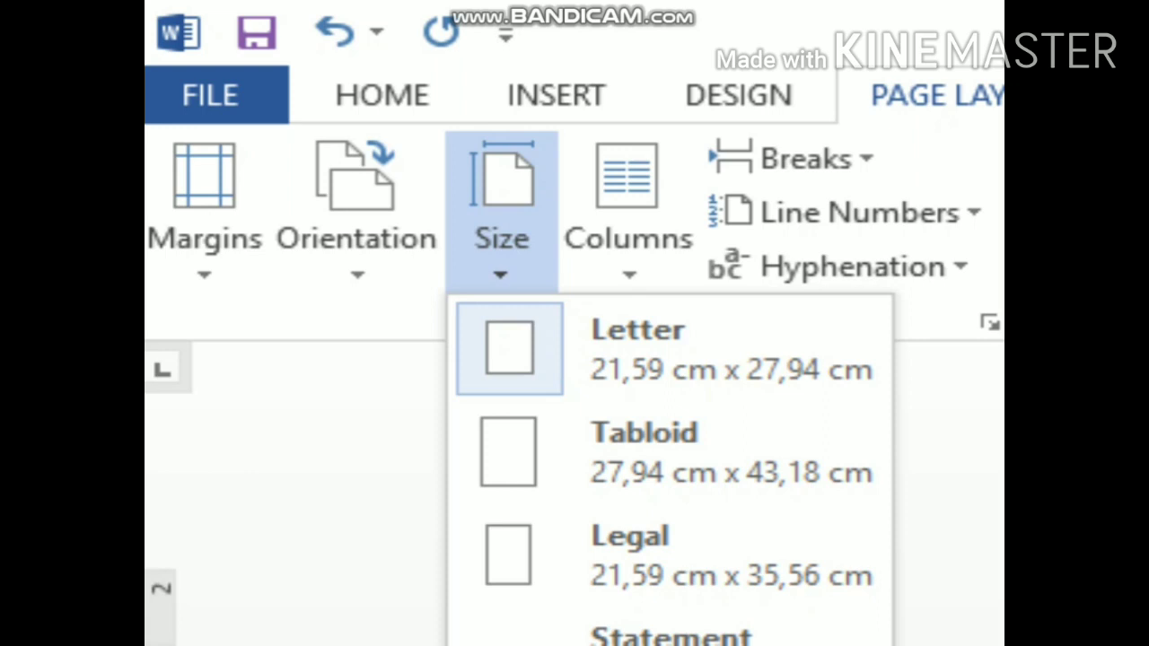
{"action": "key", "text": "Escape"}
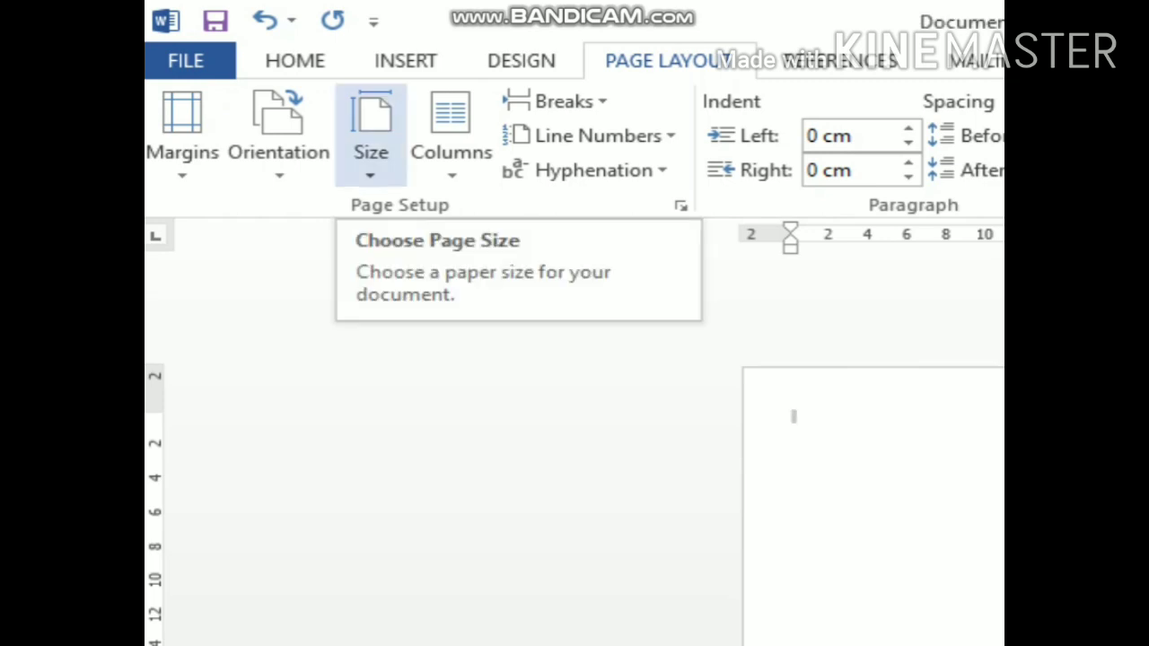
{"action": "left_click", "coordinate": [371, 134]}
{"action": "key", "text": "Escape"}
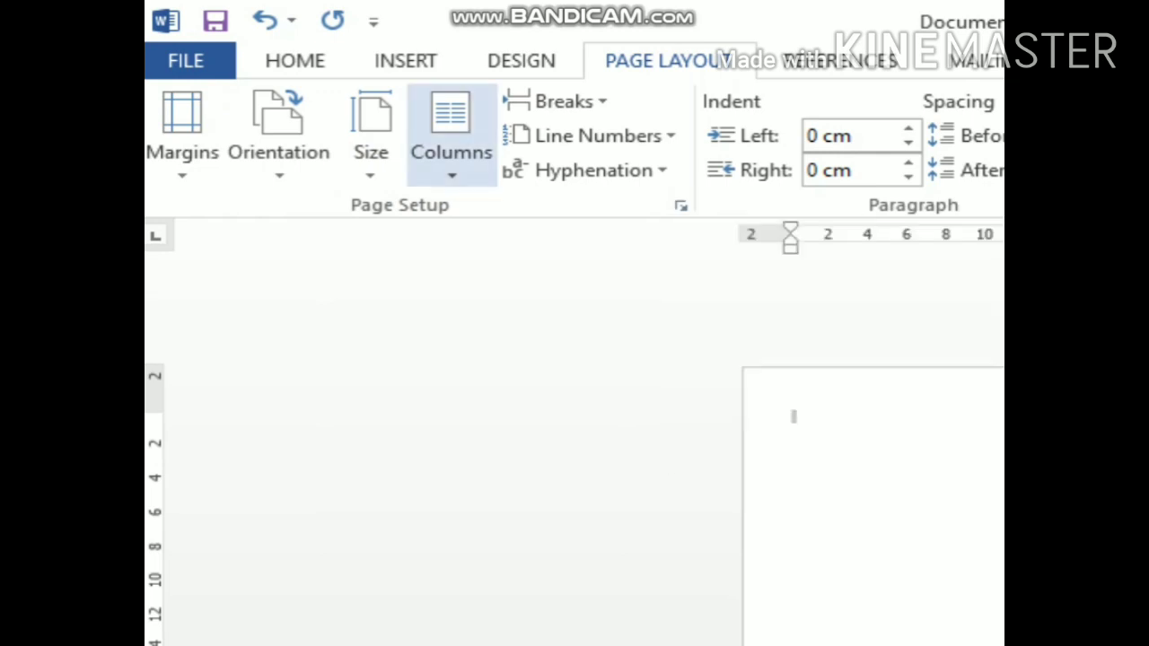
{"action": "left_click", "coordinate": [370, 135]}
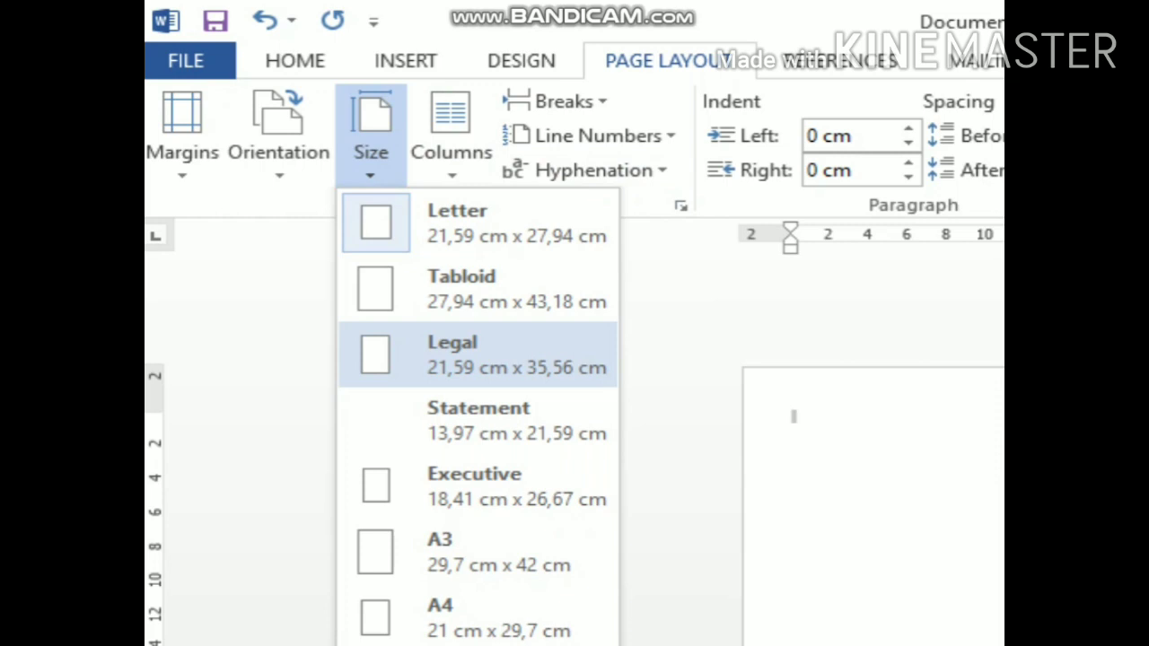
{"action": "left_click", "coordinate": [476, 354]}
Switch the page to portrait orientation and display the Columns layout choices.
{"action": "left_click", "coordinate": [278, 134]}
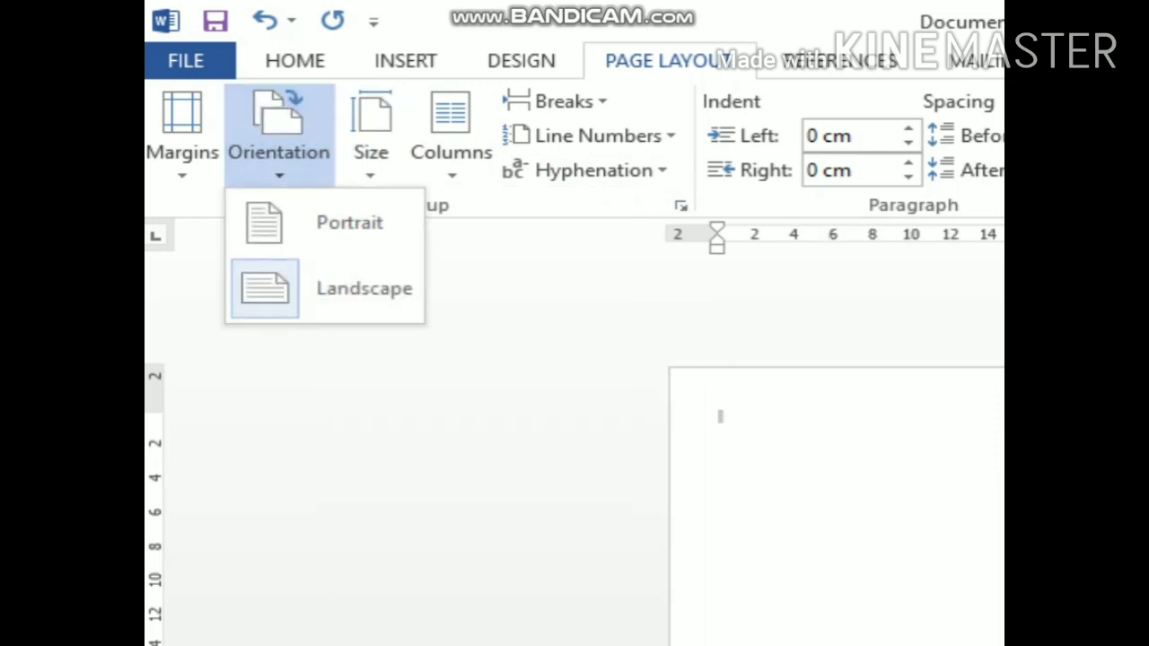
{"action": "left_click", "coordinate": [349, 223]}
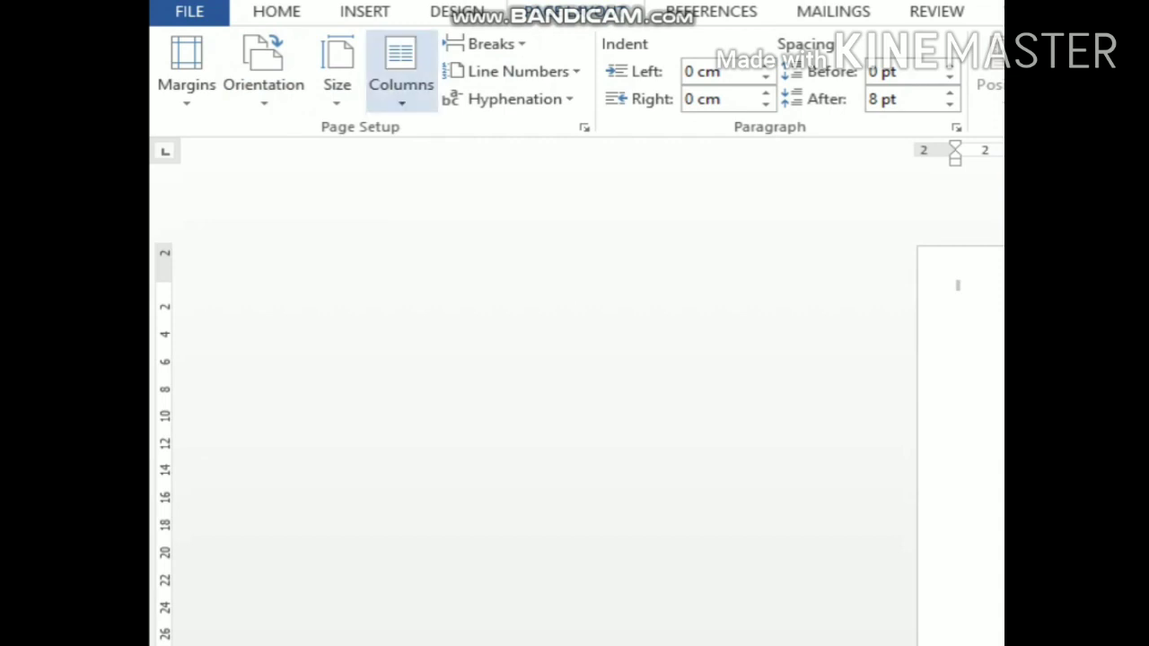
{"action": "left_click", "coordinate": [401, 72]}
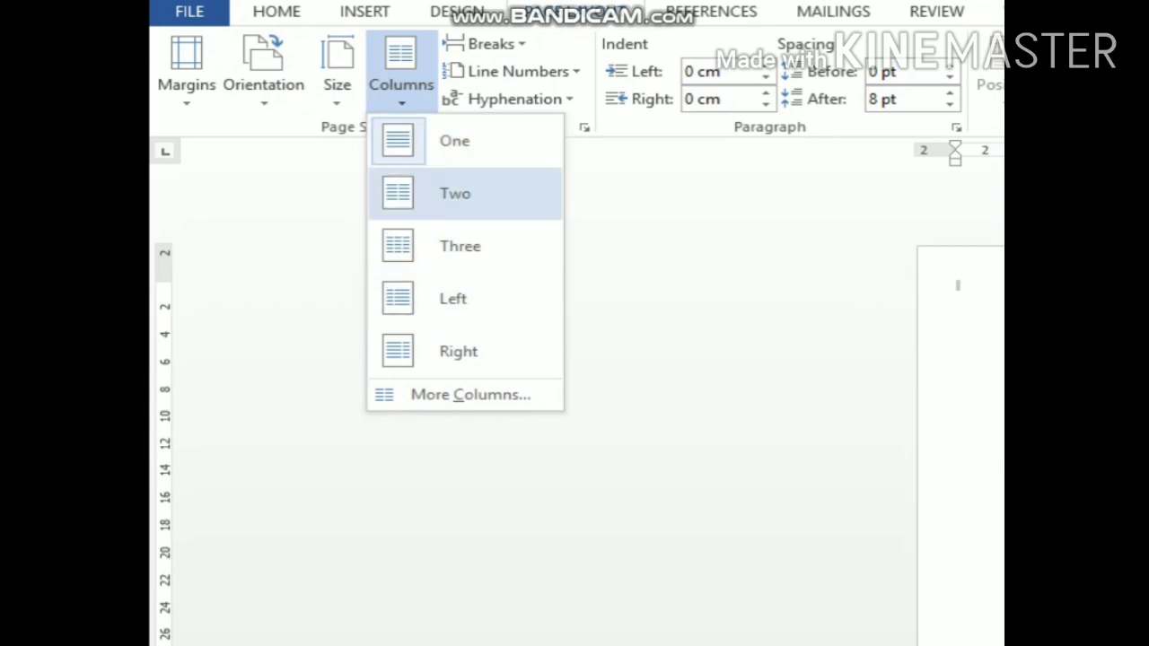
{"action": "left_click", "coordinate": [455, 193]}
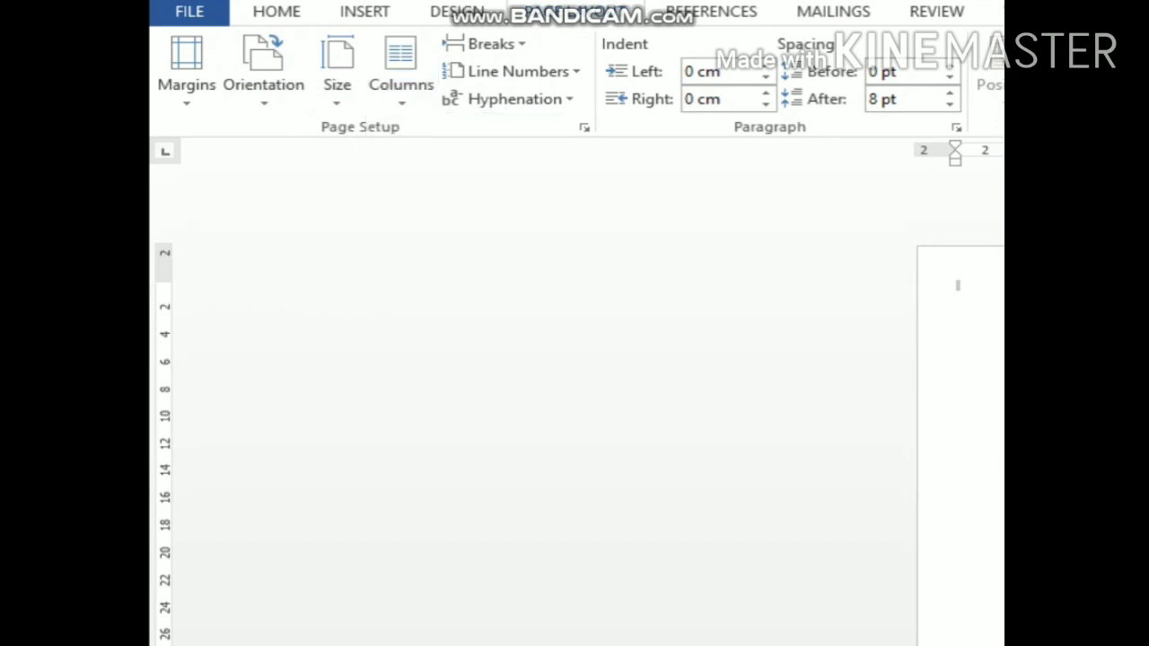
{"action": "left_click", "coordinate": [401, 72]}
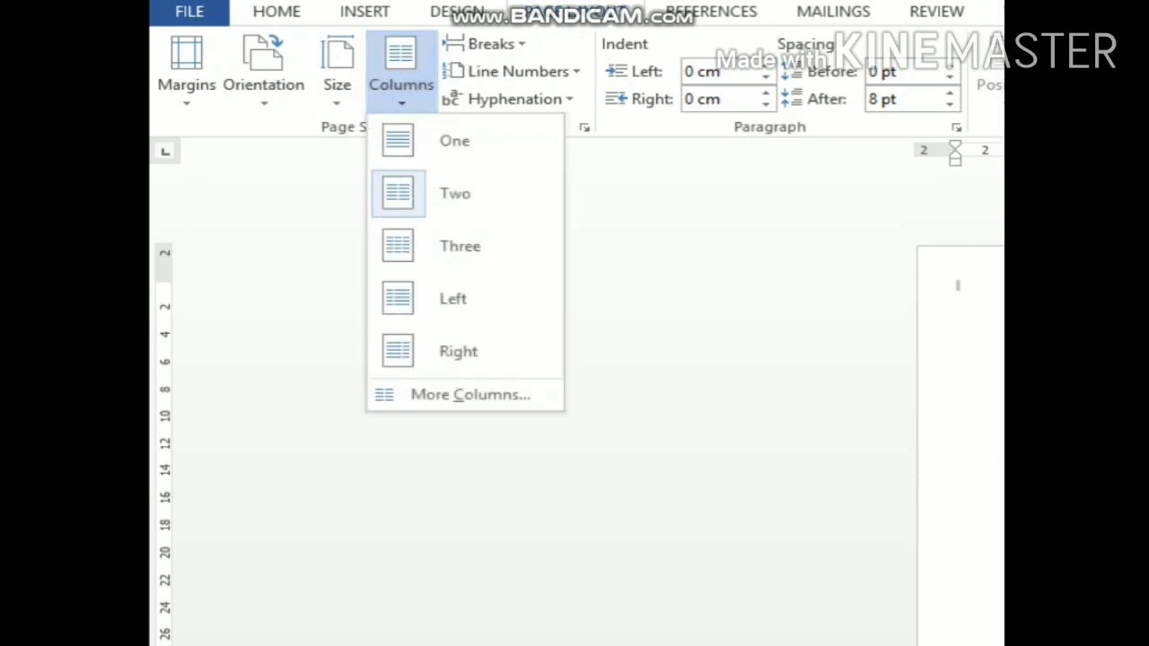
Open the Page Setup dialog on its Margins tab, showing 2,54 cm margins.
{"action": "left_click", "coordinate": [454, 141]}
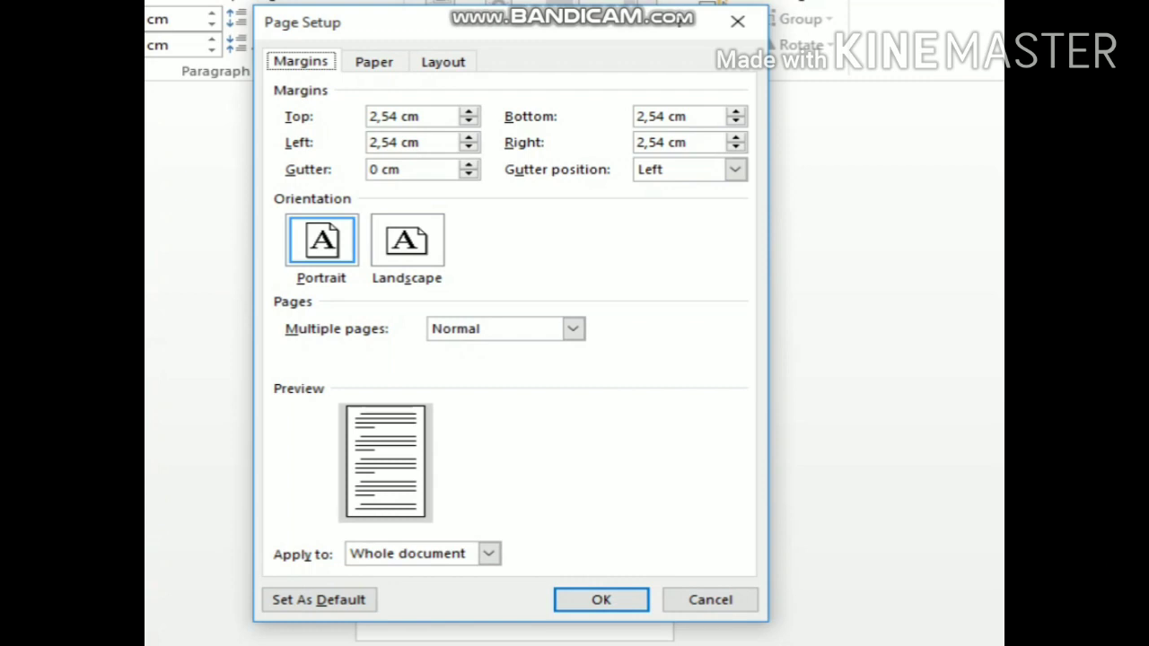
{"action": "left_click", "coordinate": [321, 240]}
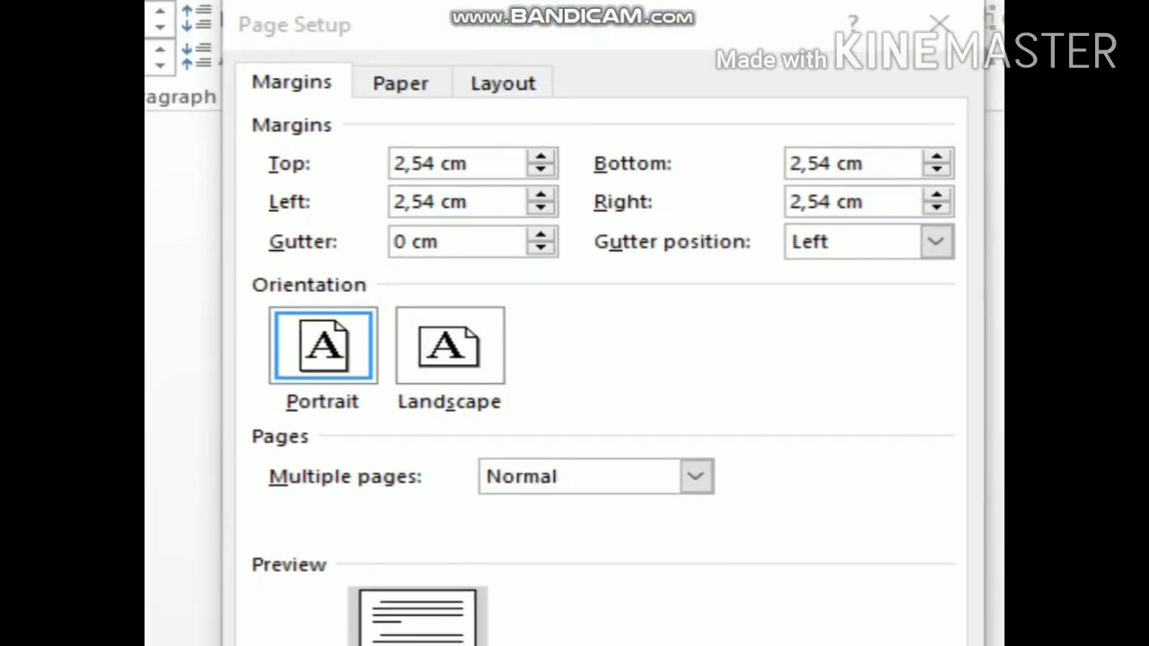
Replace the top margin with 3 cm, then select the left margin value.
{"action": "left_click", "coordinate": [422, 163]}
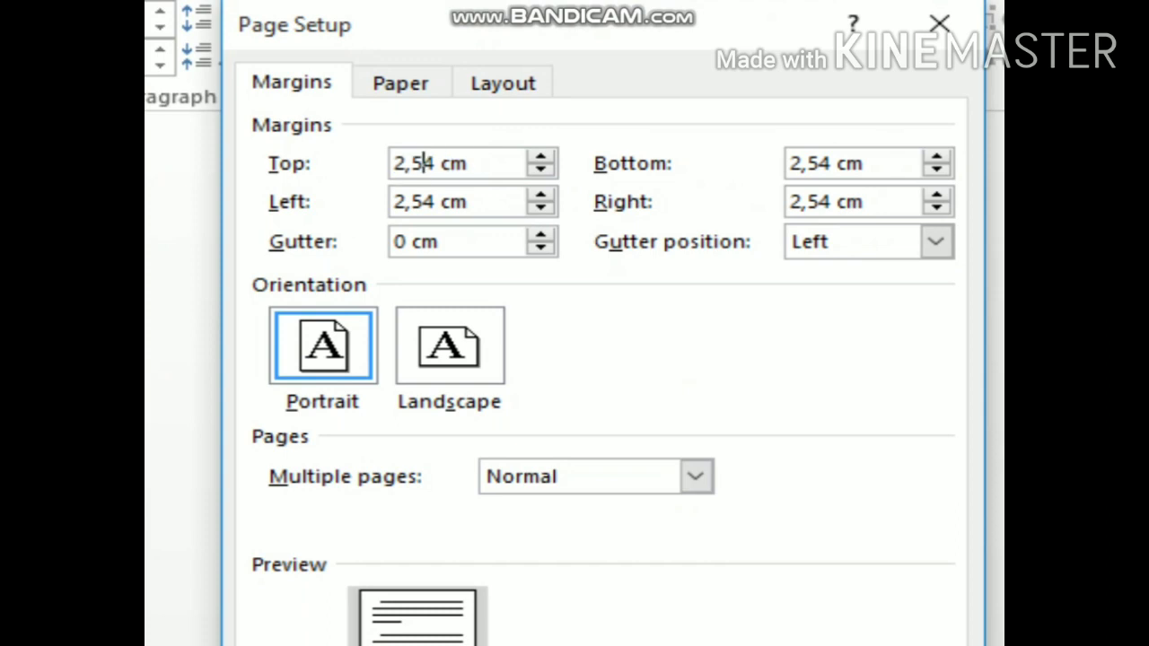
{"action": "left_click", "coordinate": [439, 163]}
{"action": "key", "text": "BackSpace"}
{"action": "key", "text": "BackSpace"}
{"action": "key", "text": "BackSpace"}
{"action": "key", "text": "BackSpace"}
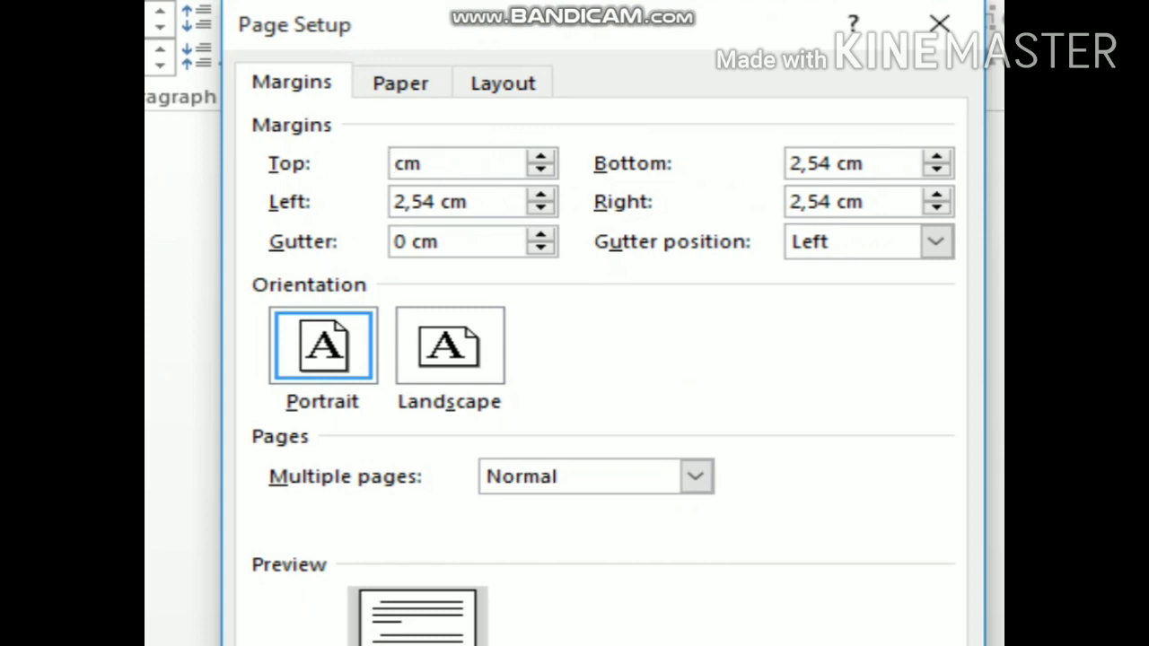
{"action": "type", "text": "3"}
{"action": "key", "text": "Down"}
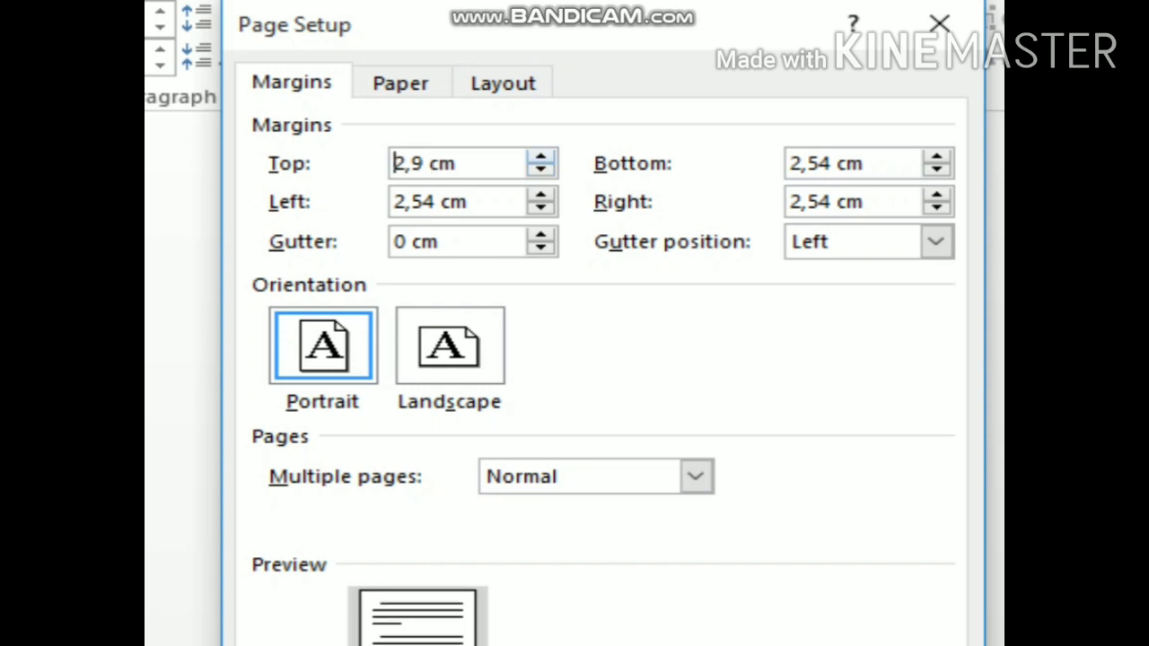
{"action": "key", "text": "Up"}
{"action": "left_click", "coordinate": [398, 202]}
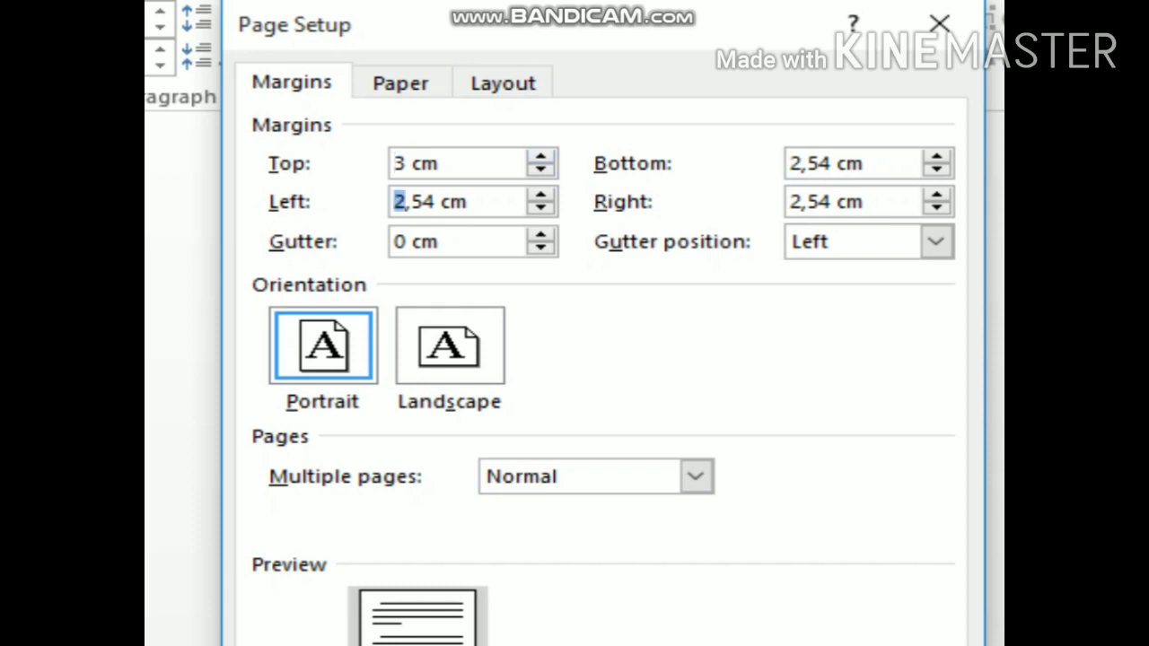
{"action": "left_click_drag", "start_coordinate": [436, 202], "coordinate": [395, 202]}
Enter a 3 cm left margin and 2 cm bottom and right margins.
{"action": "type", "text": "3"}
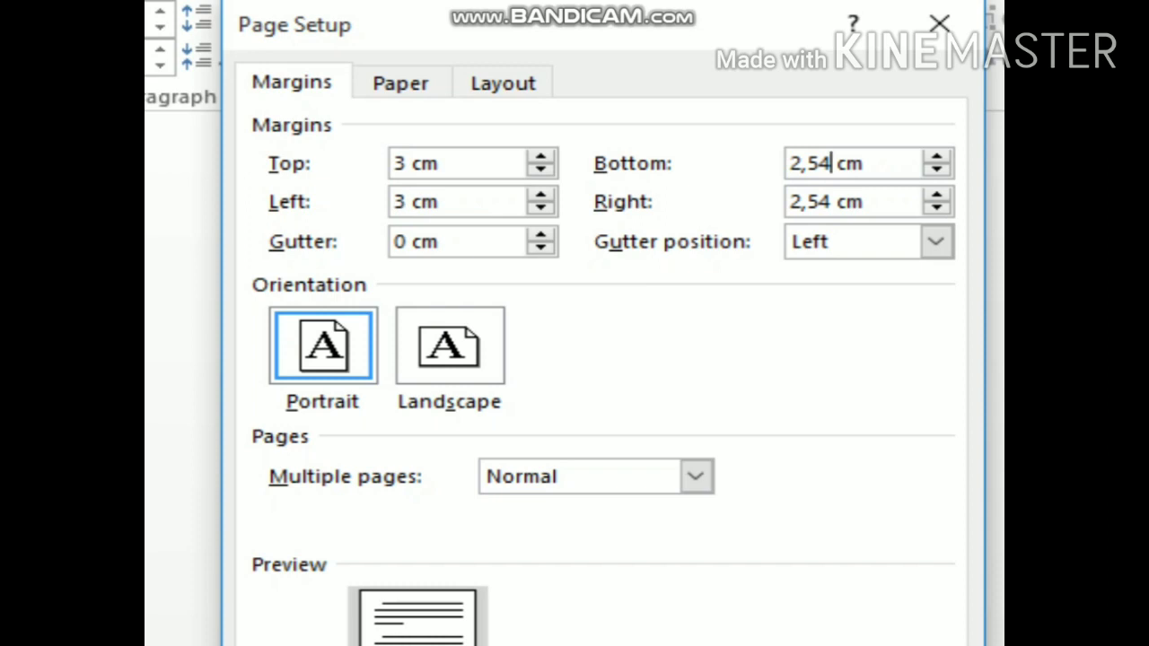
{"action": "left_click_drag", "start_coordinate": [829, 163], "coordinate": [790, 164]}
{"action": "type", "text": "2"}
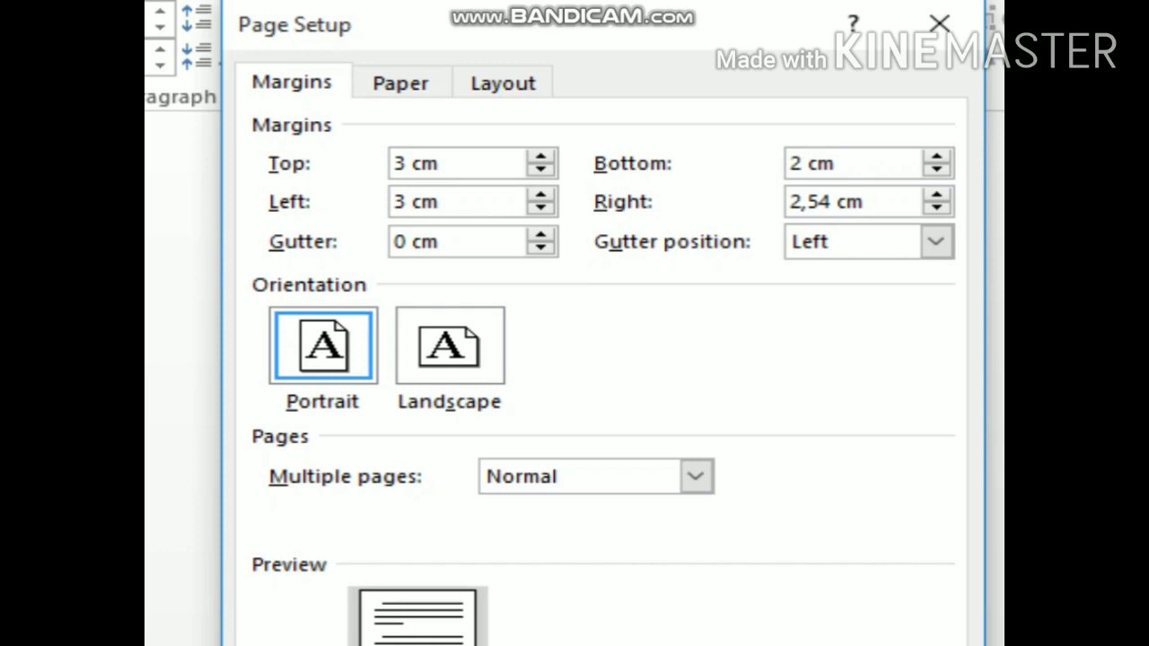
{"action": "left_click", "coordinate": [831, 201]}
{"action": "left_click_drag", "start_coordinate": [831, 201], "coordinate": [789, 201]}
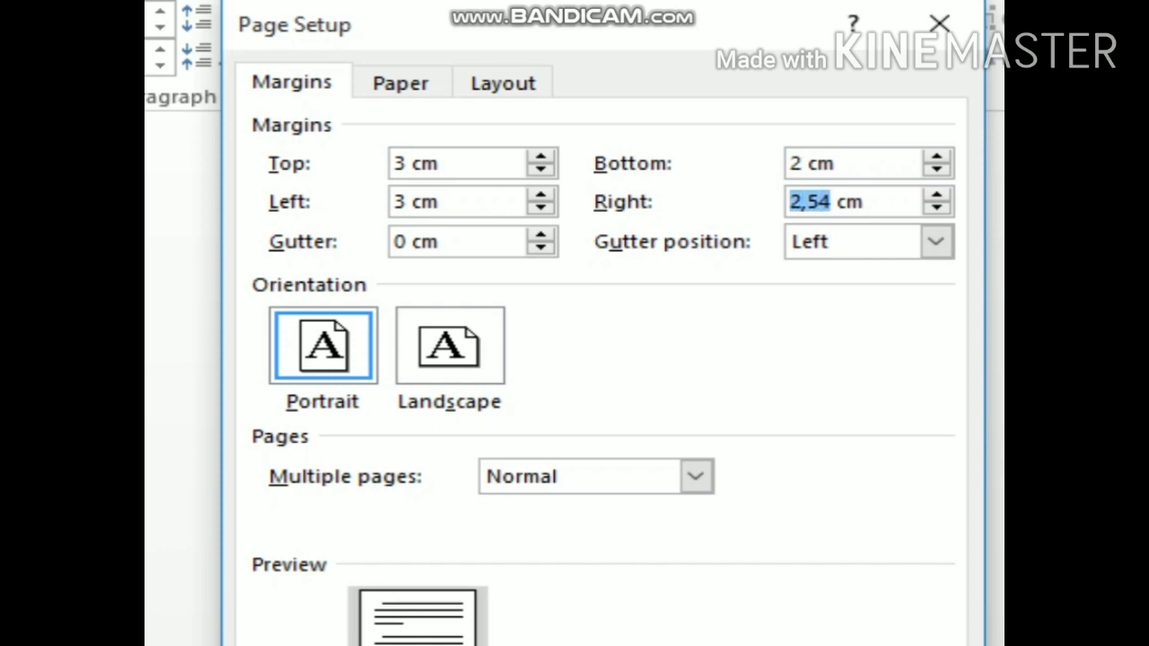
{"action": "type", "text": "2"}
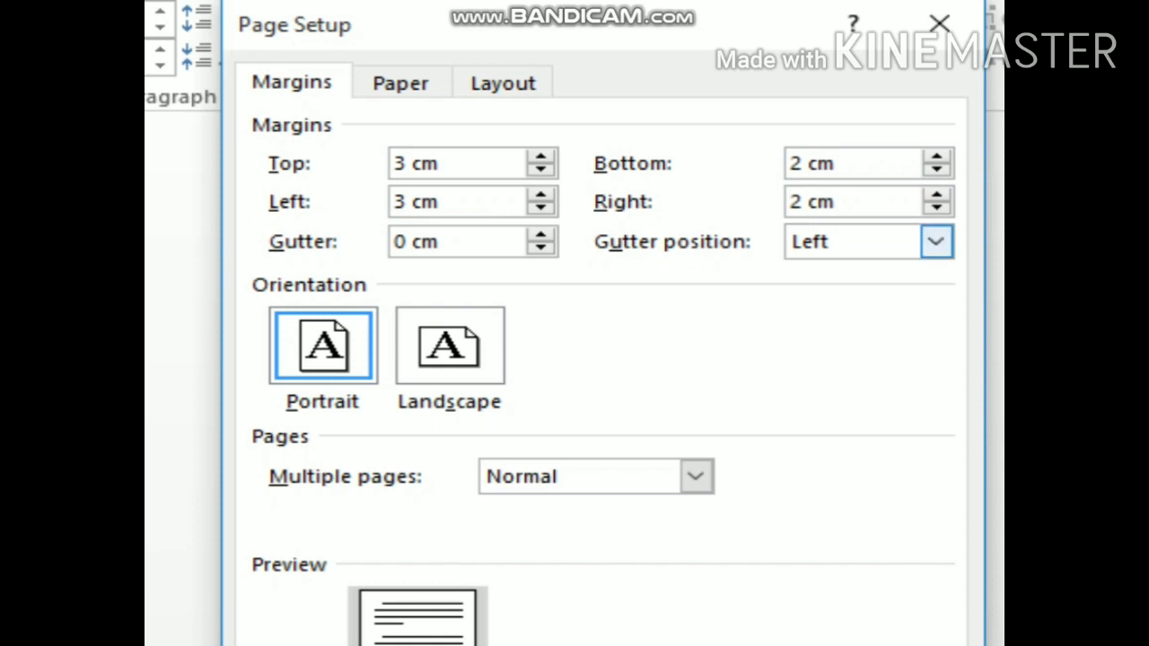
Try the gutter position Top, return it to Left, and keep portrait orientation.
{"action": "left_click", "coordinate": [936, 242]}
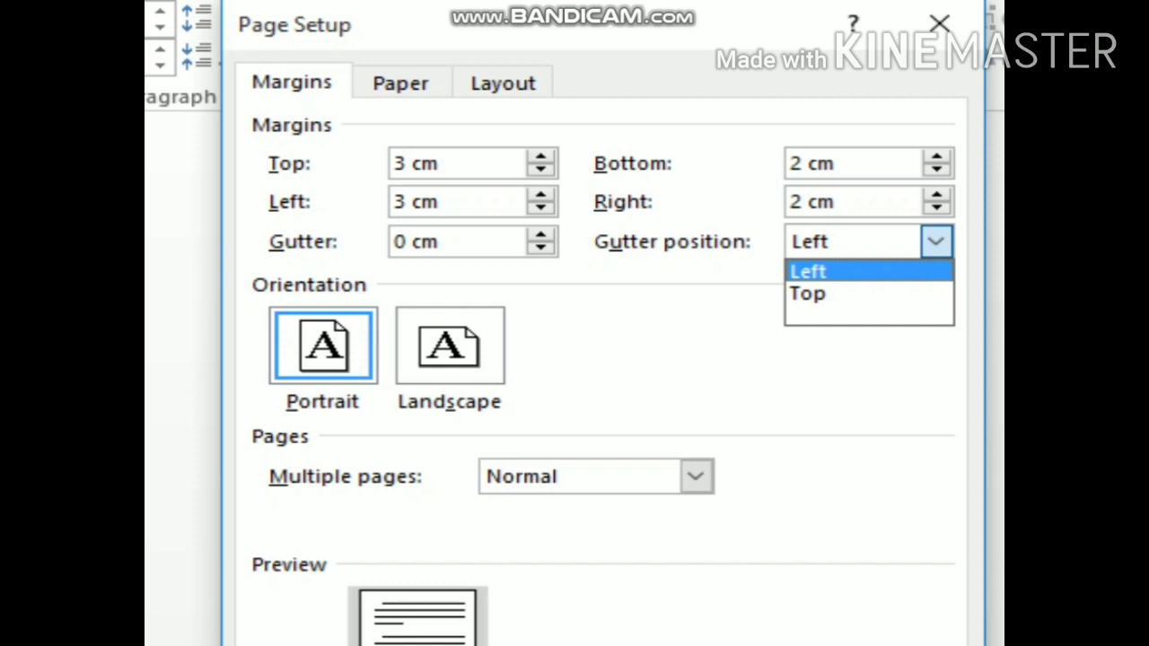
{"action": "key", "text": "Return"}
{"action": "key", "text": "alt+Down"}
{"action": "key", "text": "Down"}
{"action": "key", "text": "Return"}
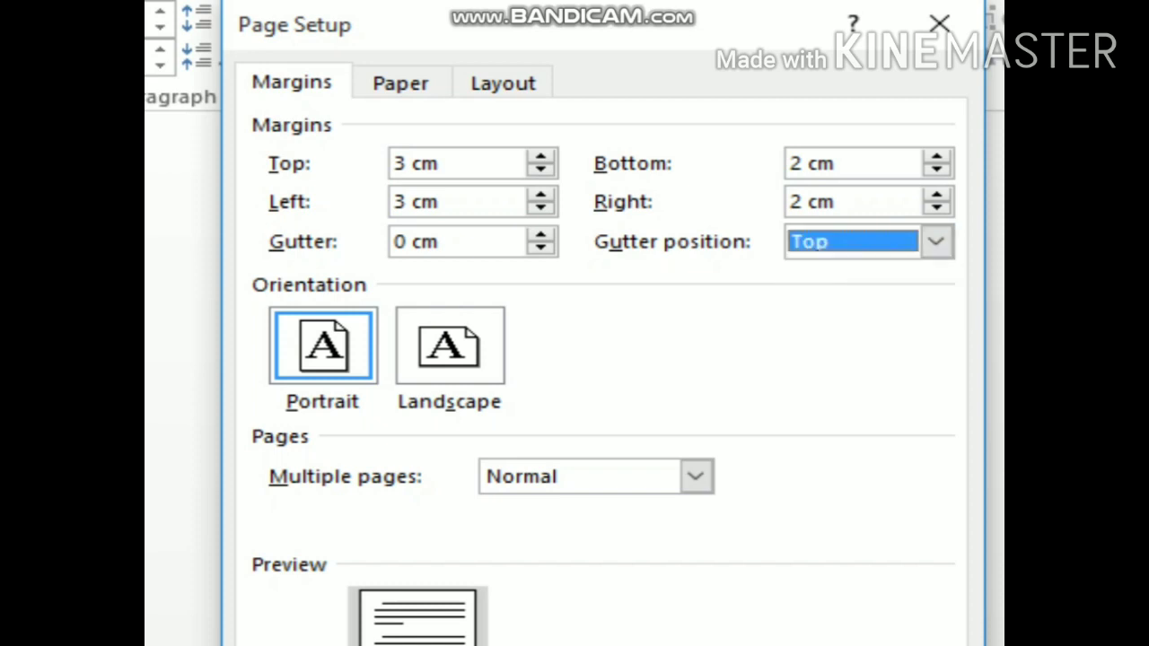
{"action": "key", "text": "alt+Down"}
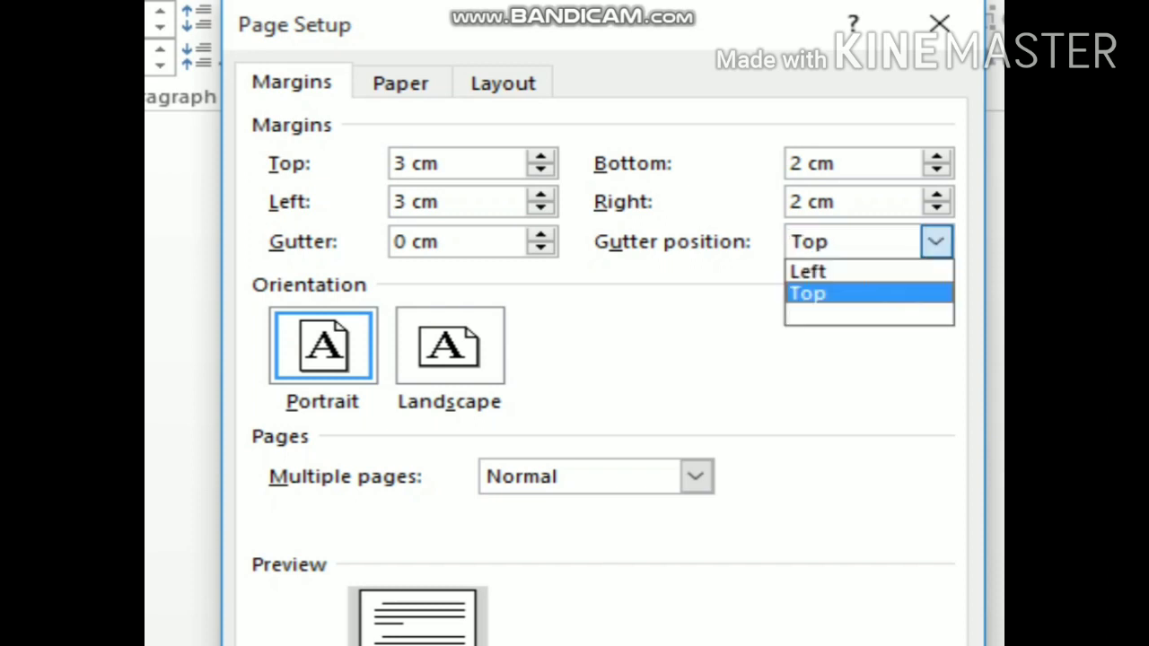
{"action": "key", "text": "Up"}
{"action": "key", "text": "Return"}
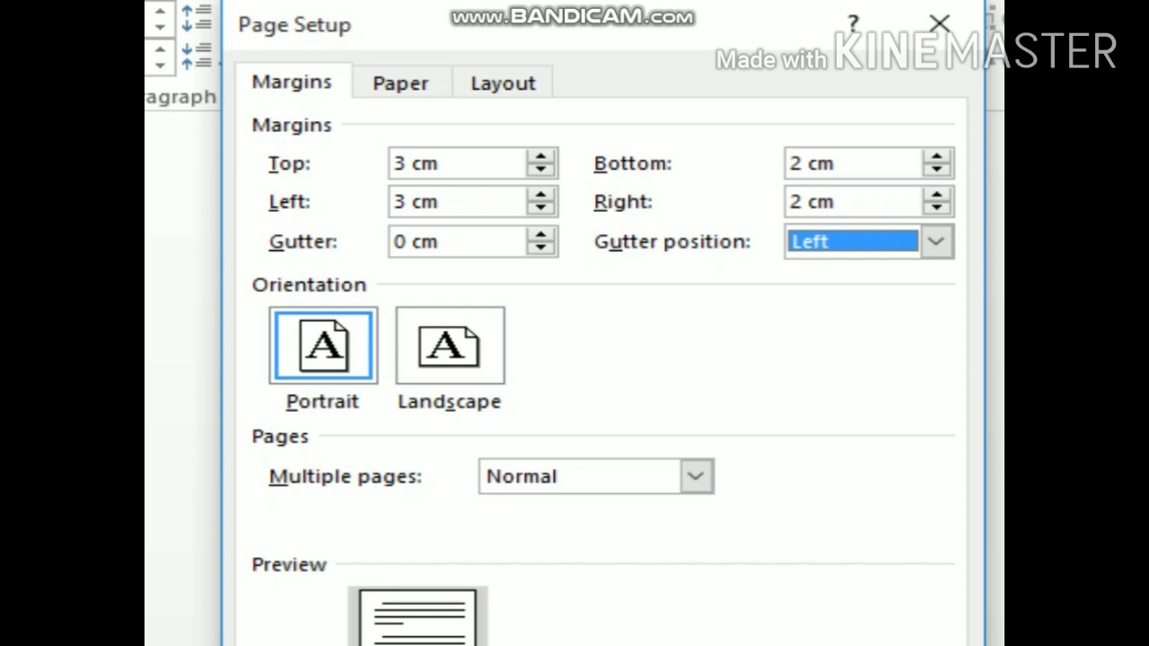
{"action": "left_click", "coordinate": [323, 345]}
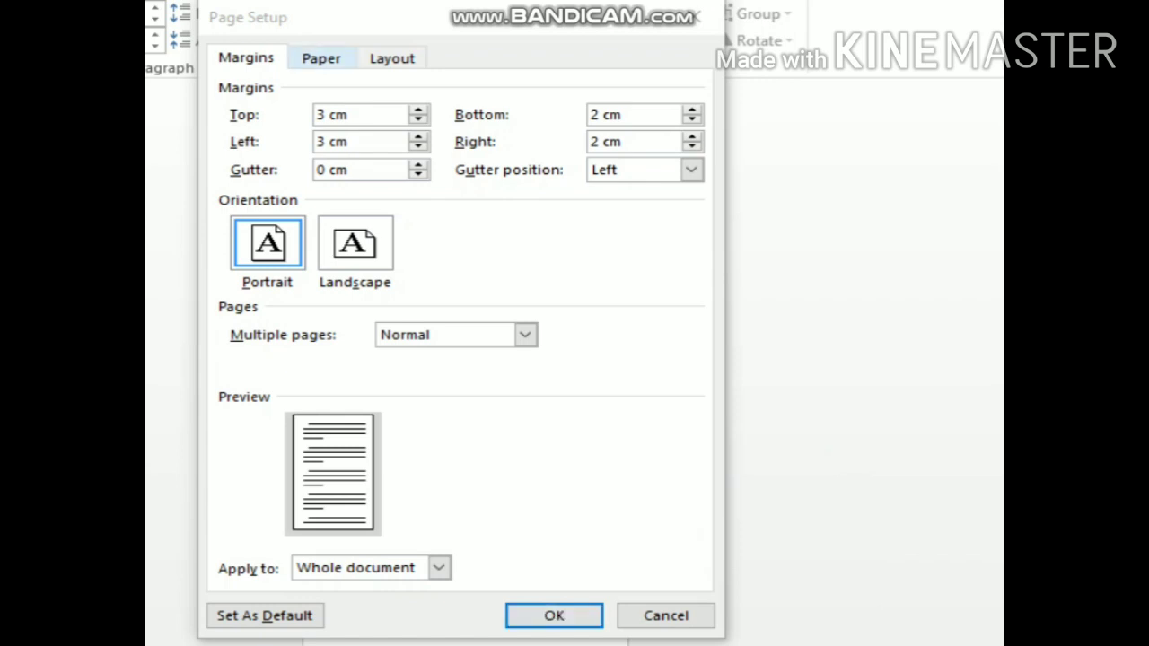
On the Paper tab, browse the paper size list and choose Letter.
{"action": "left_click", "coordinate": [320, 57]}
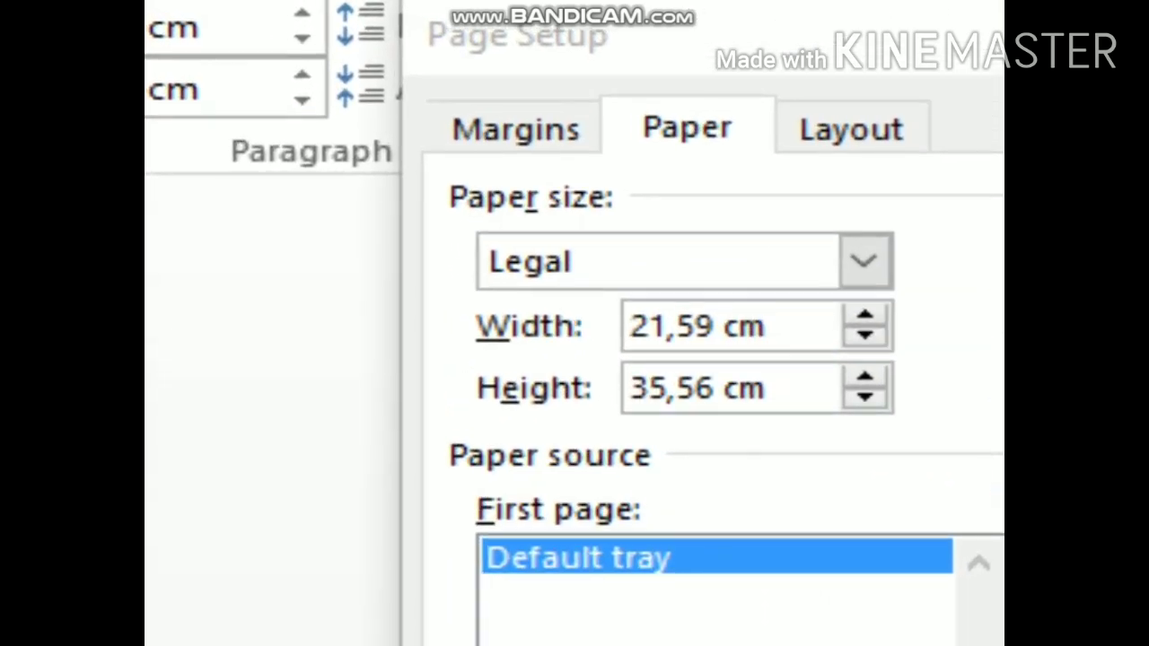
{"action": "left_click", "coordinate": [865, 261]}
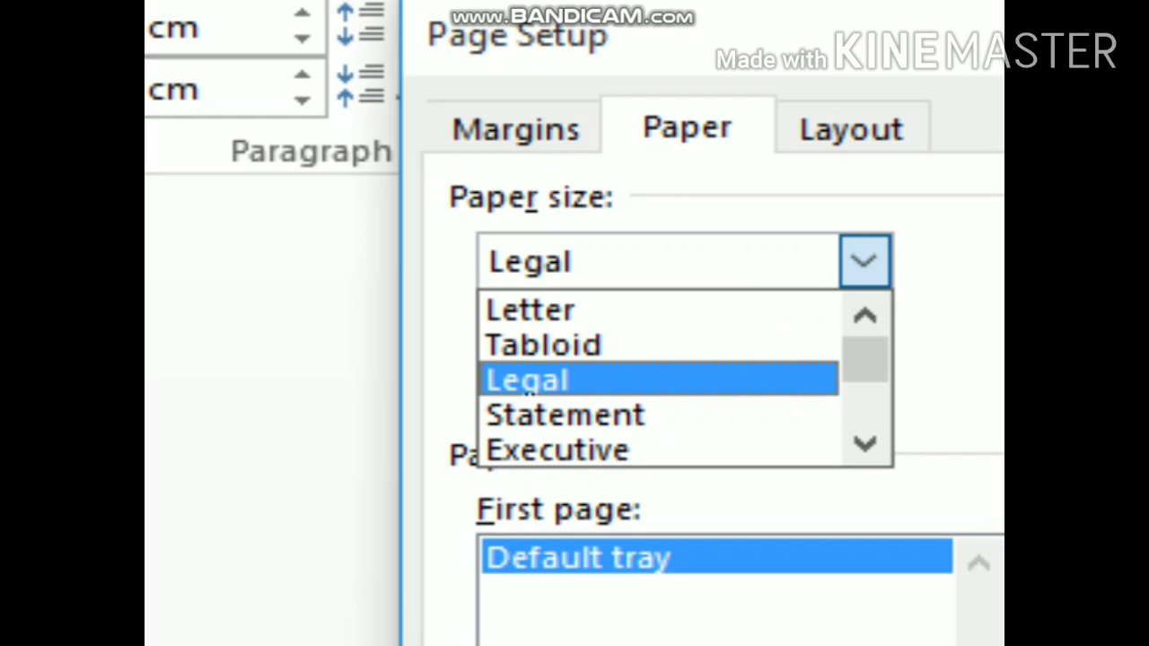
{"action": "left_click", "coordinate": [864, 443]}
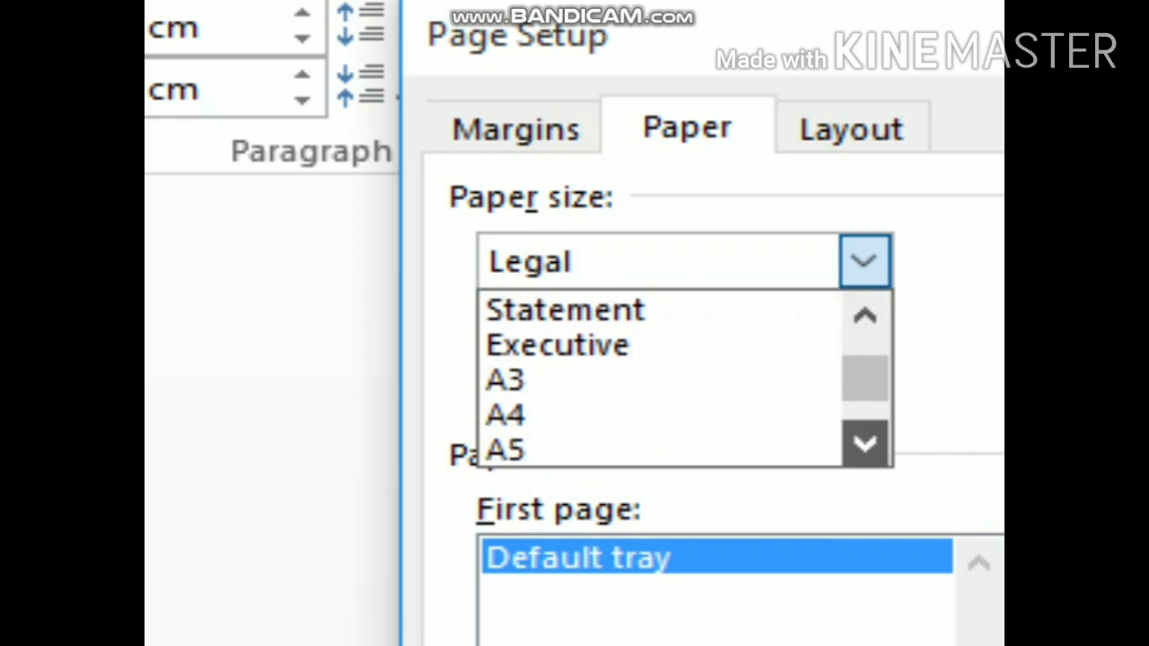
{"action": "left_click", "coordinate": [864, 444]}
{"action": "left_click", "coordinate": [864, 444]}
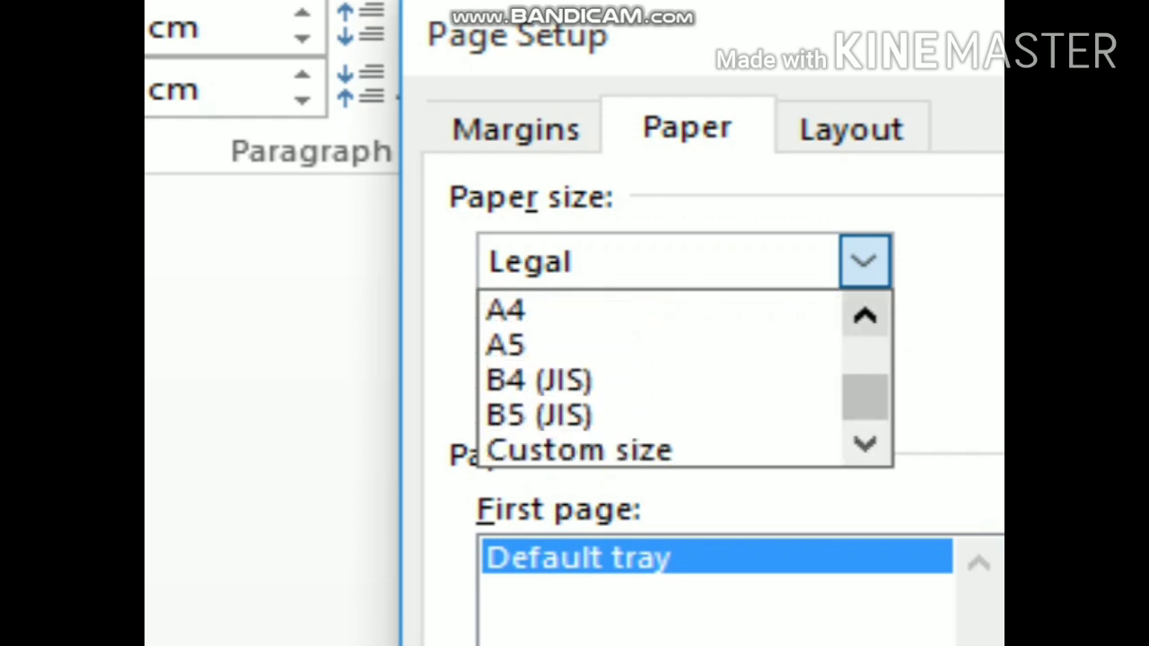
{"action": "left_click", "coordinate": [865, 315]}
{"action": "left_click", "coordinate": [864, 315]}
{"action": "left_click", "coordinate": [864, 315]}
{"action": "left_click", "coordinate": [865, 314]}
{"action": "left_click", "coordinate": [864, 315]}
{"action": "left_click", "coordinate": [864, 314]}
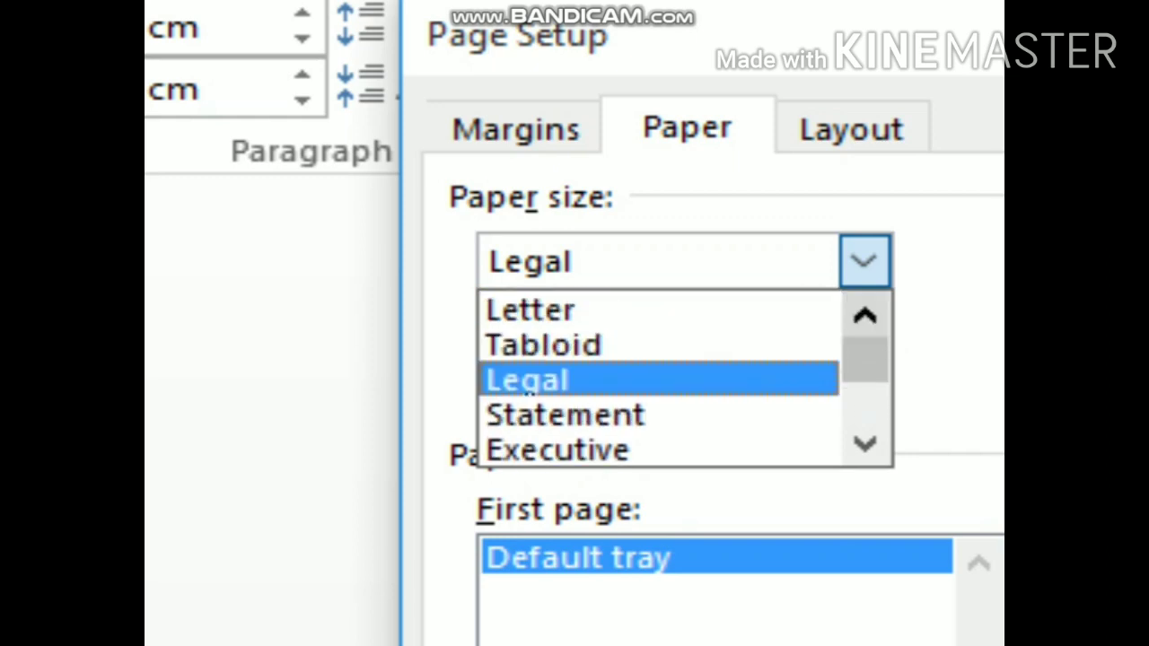
{"action": "left_click", "coordinate": [529, 310]}
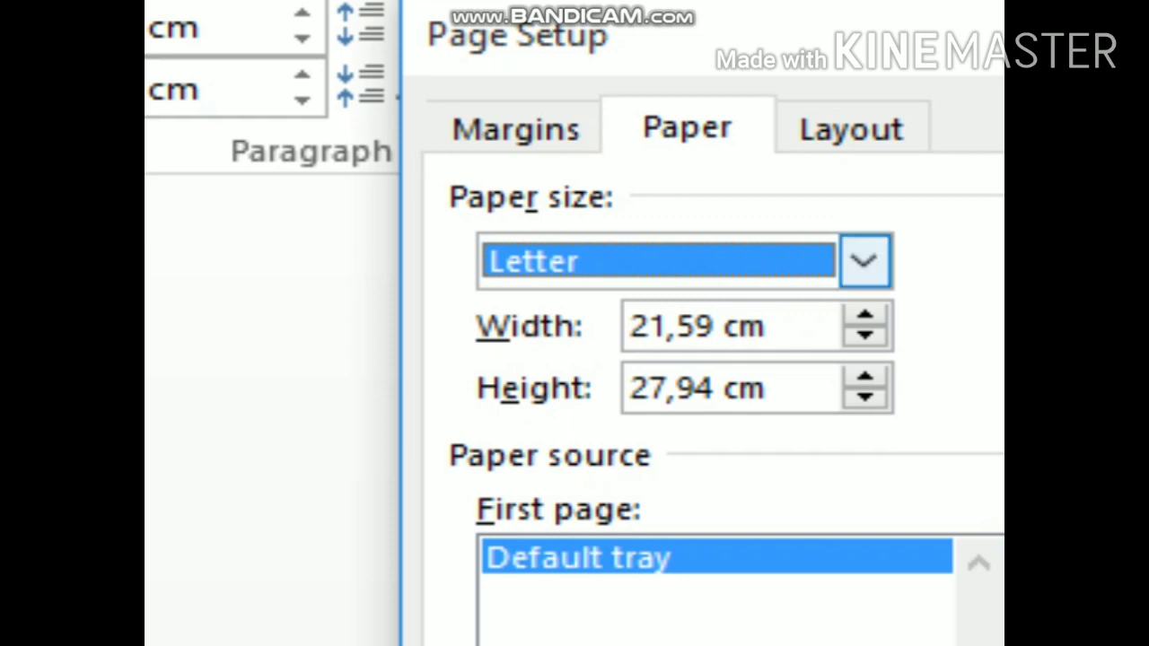
Switch the paper size to Legal (21,59 × 35,56 cm) and select the Width box.
{"action": "left_click", "coordinate": [864, 260]}
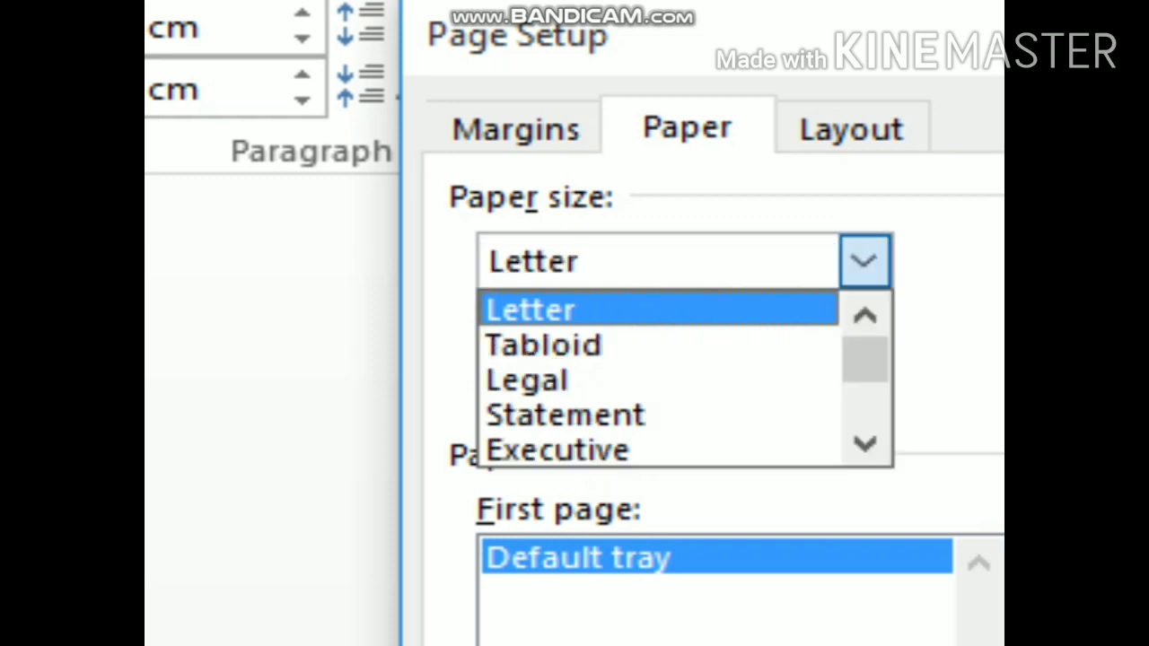
{"action": "left_click", "coordinate": [527, 381]}
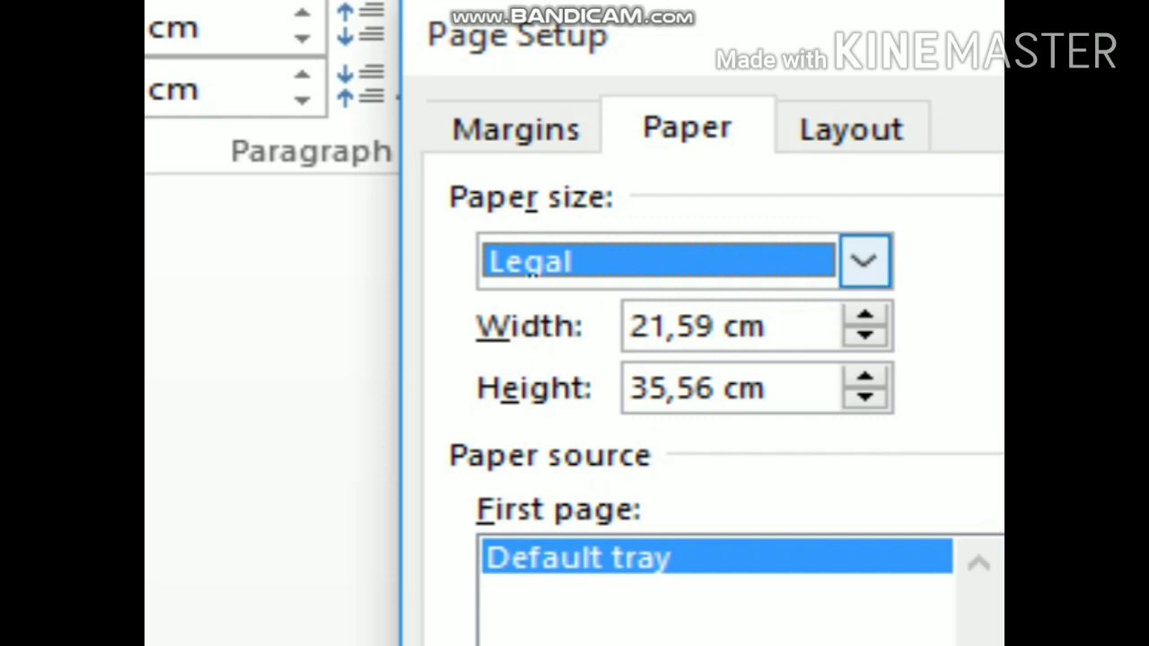
{"action": "left_click", "coordinate": [530, 277]}
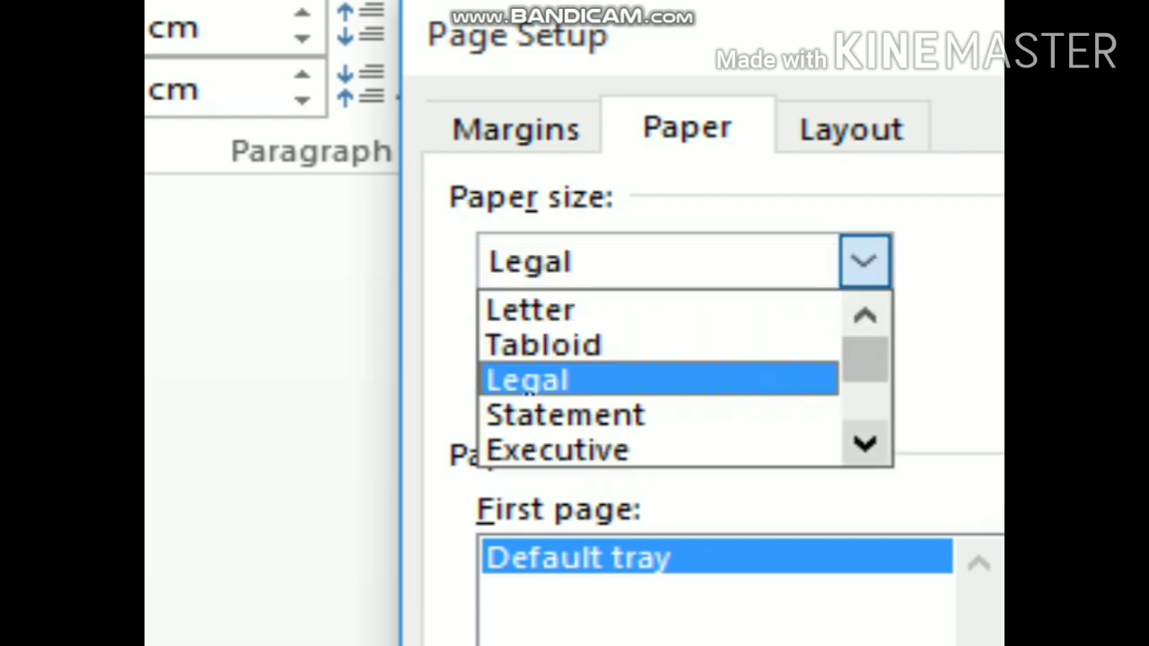
{"action": "left_click", "coordinate": [864, 443]}
{"action": "left_click", "coordinate": [864, 443]}
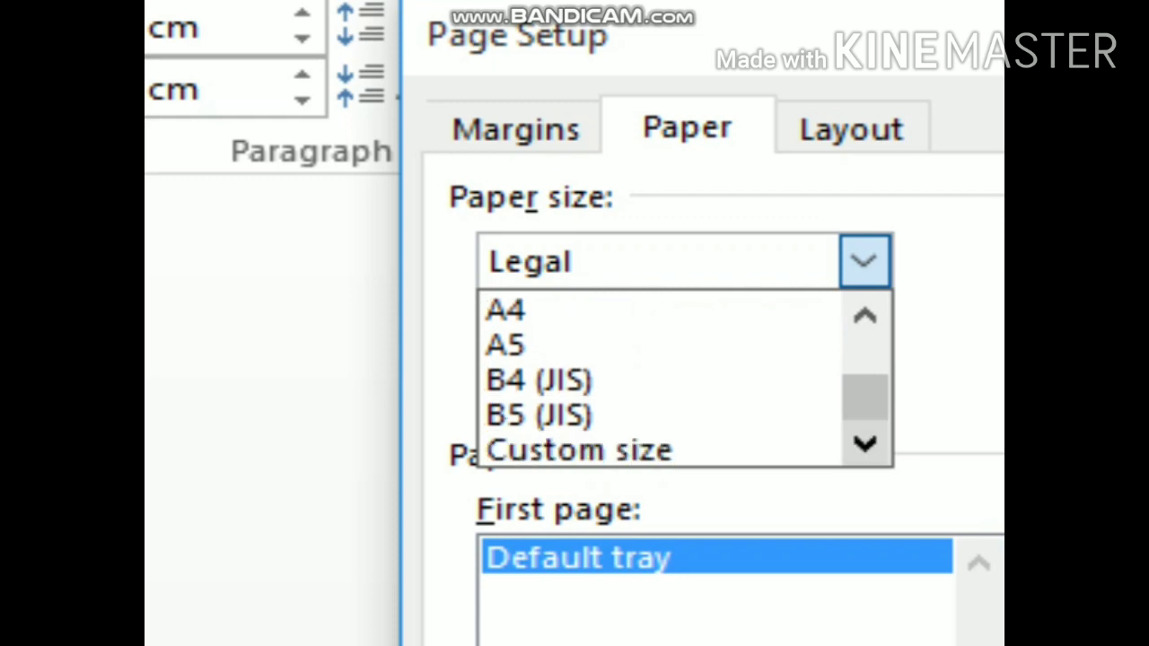
{"action": "left_click", "coordinate": [579, 450]}
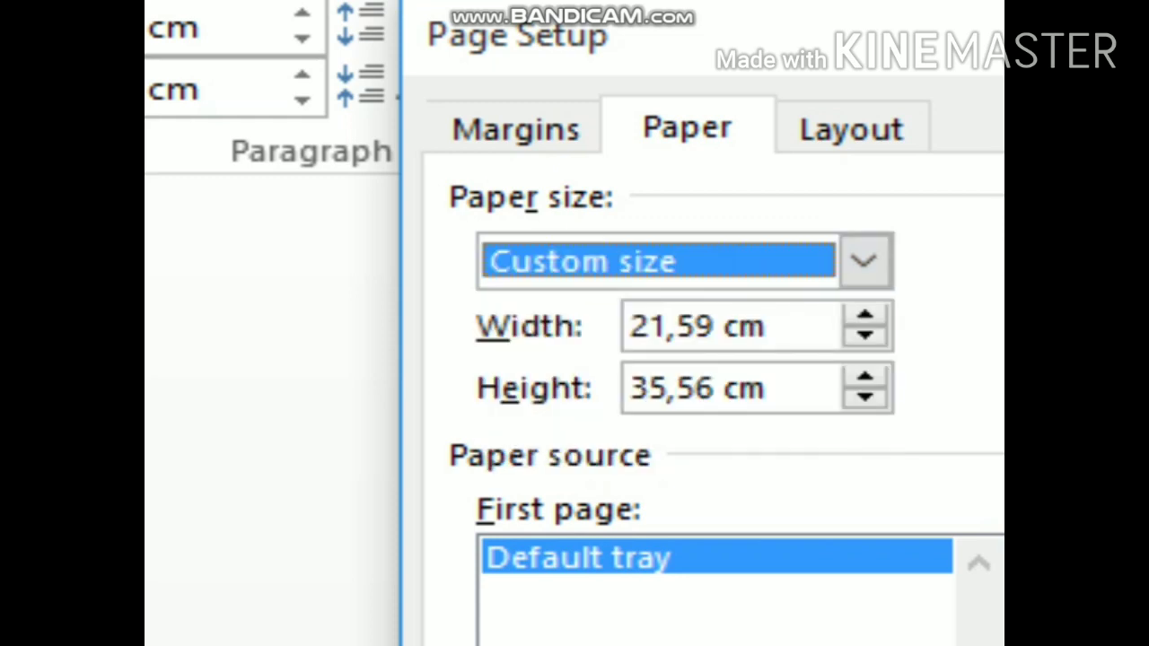
{"action": "left_click", "coordinate": [714, 326]}
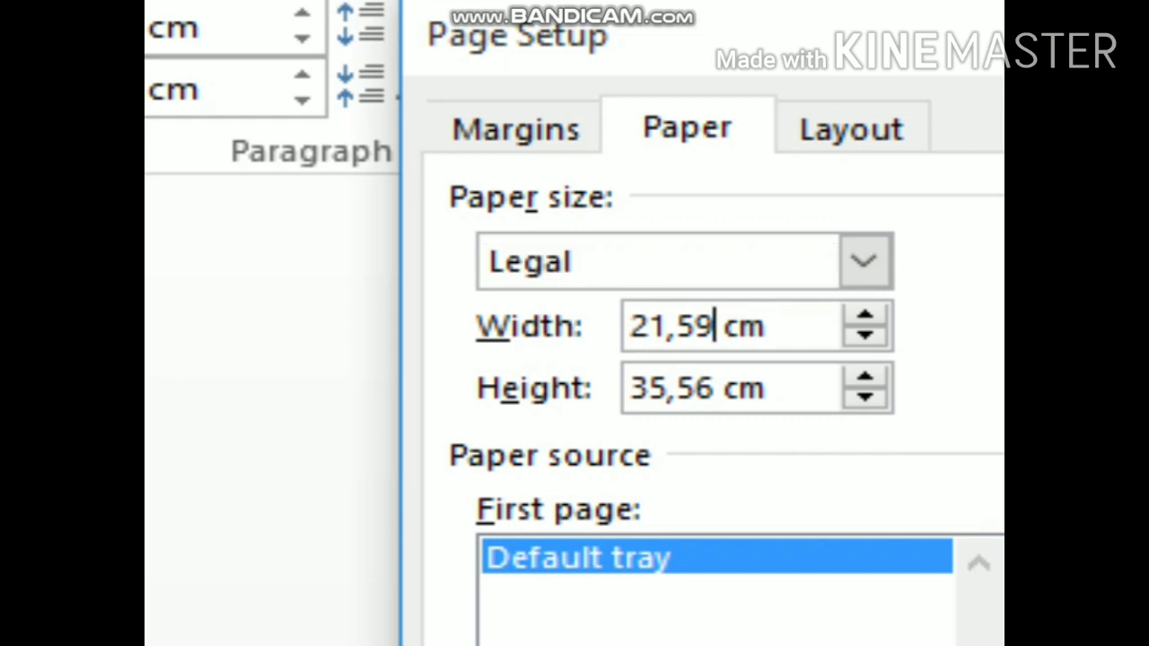
Trim the paper width to 21 cm and replace the 35,56 cm height with 33 cm.
{"action": "key", "text": "BackSpace"}
{"action": "key", "text": "BackSpace"}
{"action": "key", "text": "BackSpace"}
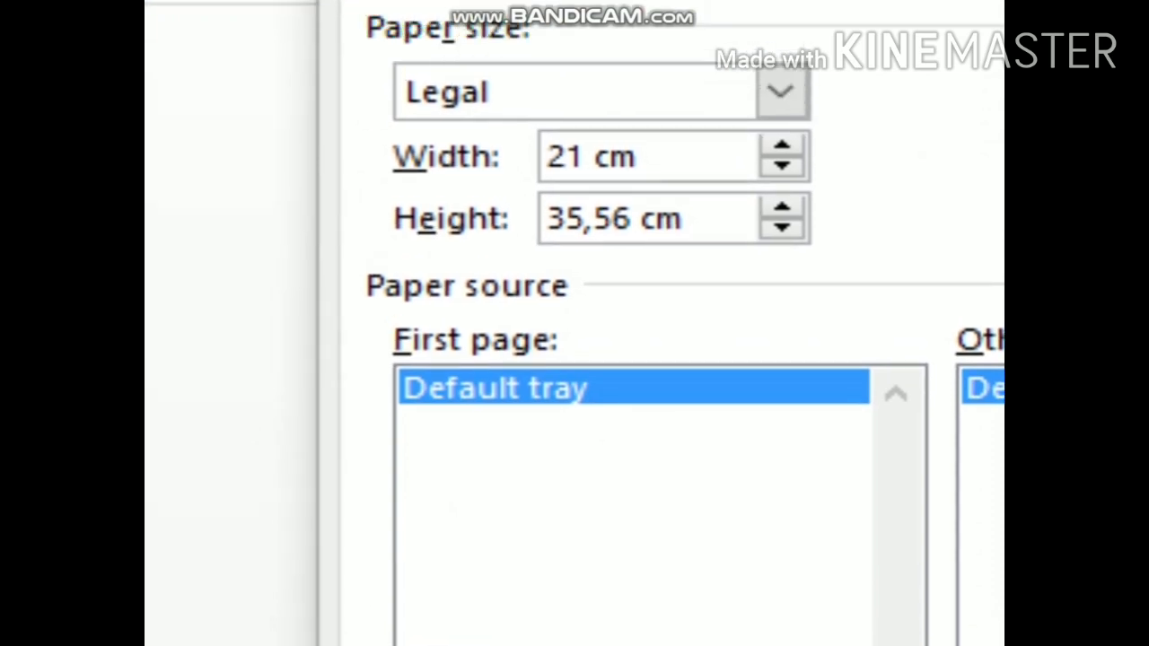
{"action": "left_click", "coordinate": [547, 218]}
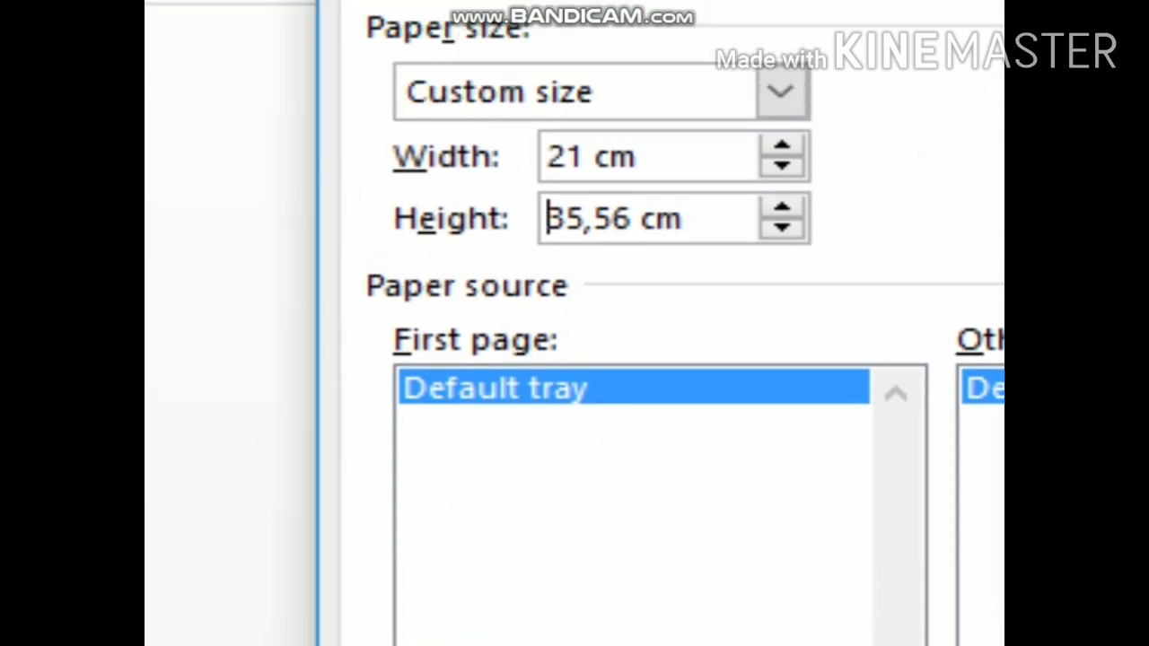
{"action": "left_click_drag", "start_coordinate": [639, 218], "coordinate": [546, 218]}
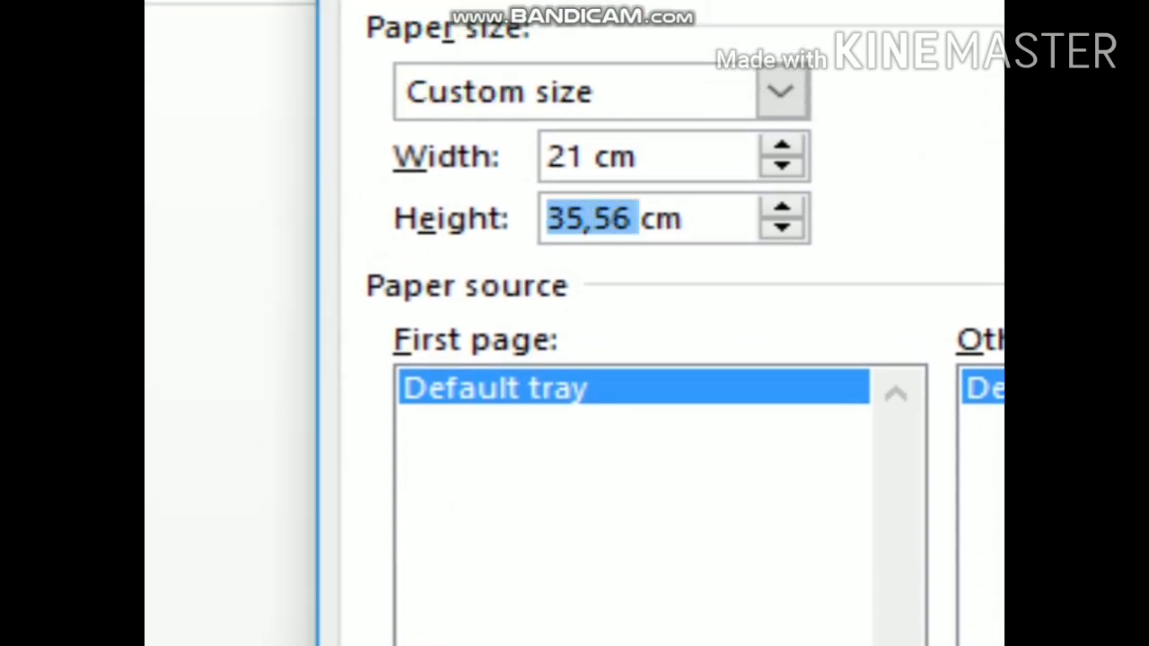
{"action": "type", "text": "33"}
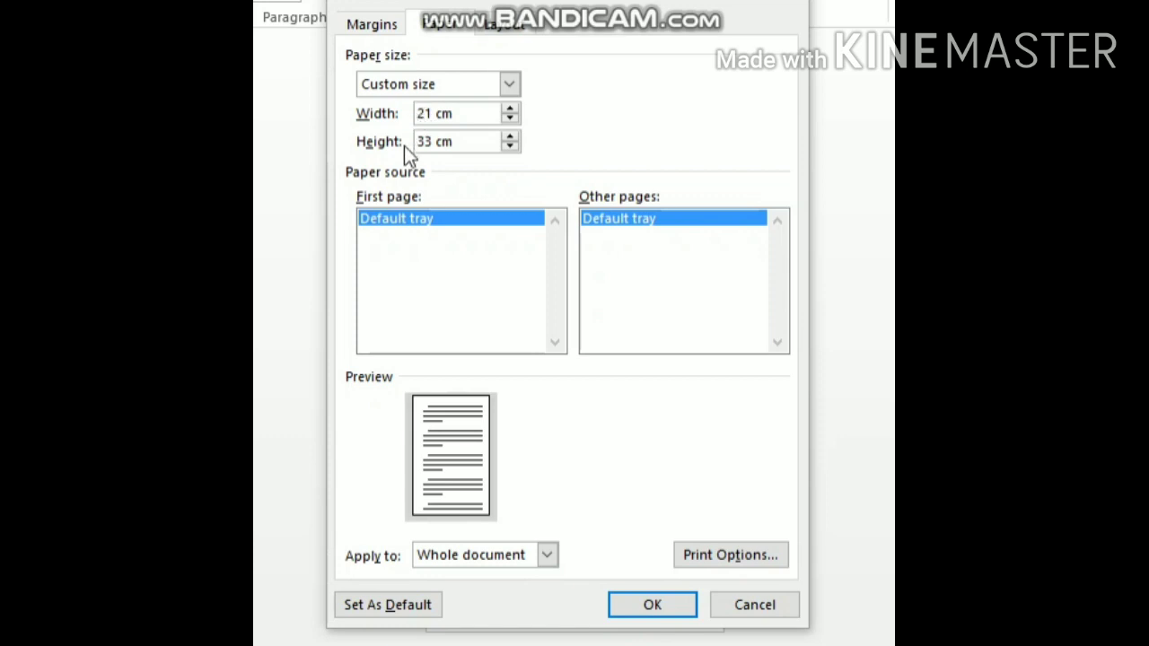
Reselect the Legal paper size from the paper size list.
{"action": "left_click", "coordinate": [392, 83]}
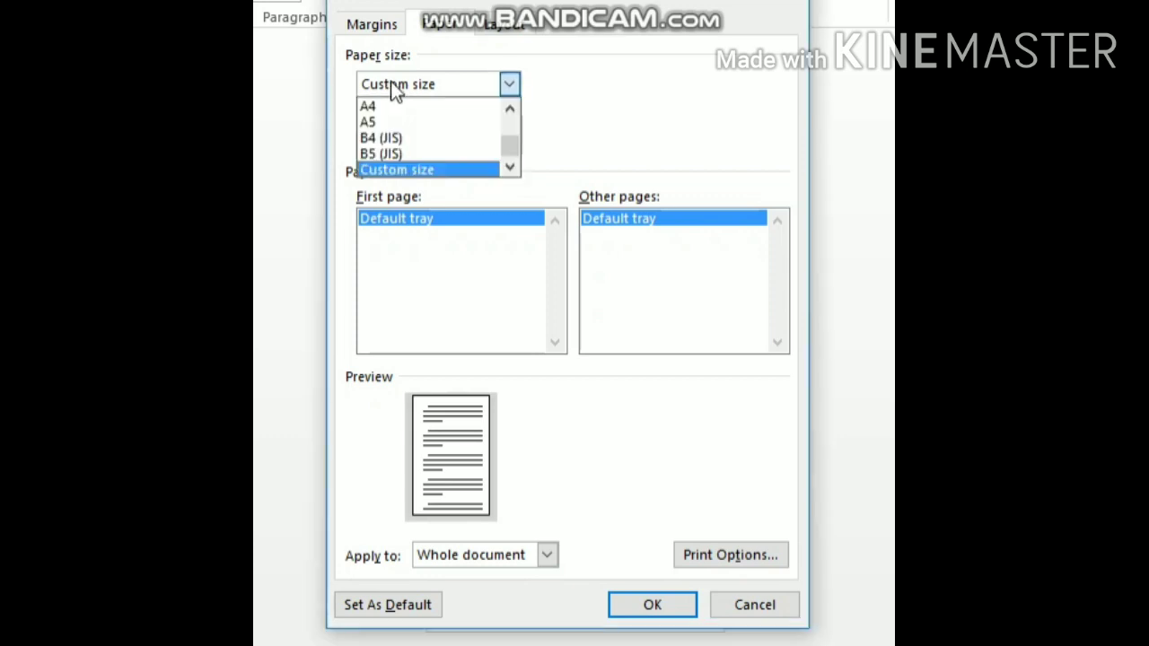
{"action": "left_click", "coordinate": [510, 110]}
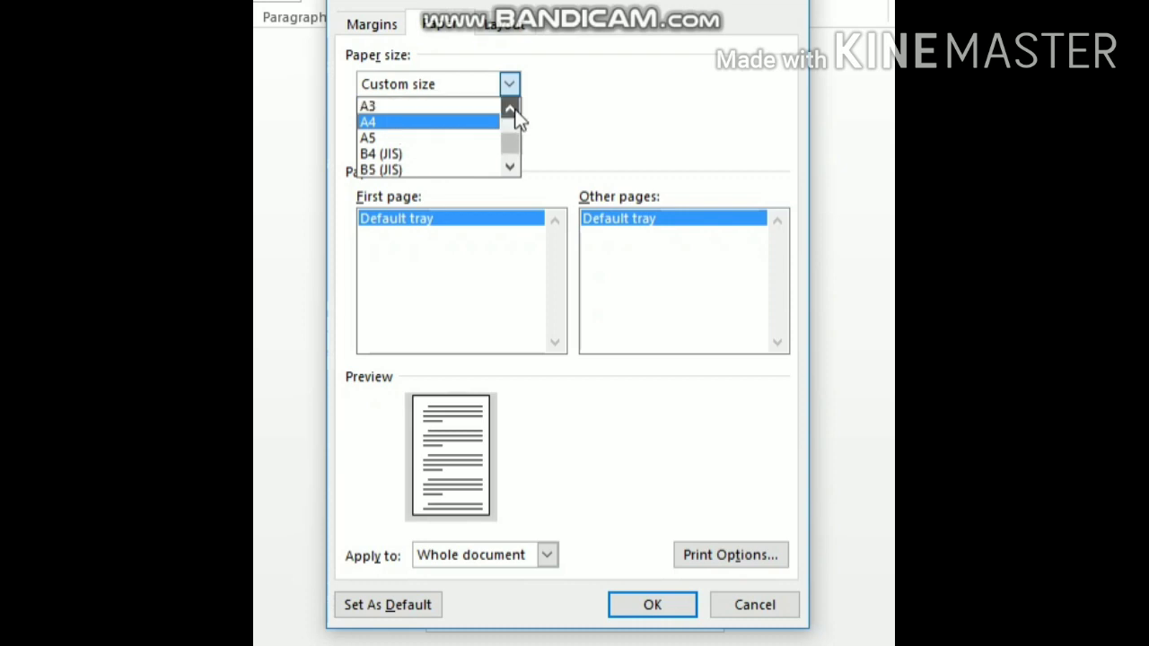
{"action": "left_click", "coordinate": [512, 111]}
{"action": "left_click", "coordinate": [514, 113]}
{"action": "left_click", "coordinate": [515, 112]}
{"action": "left_click", "coordinate": [515, 112]}
{"action": "left_click", "coordinate": [515, 112]}
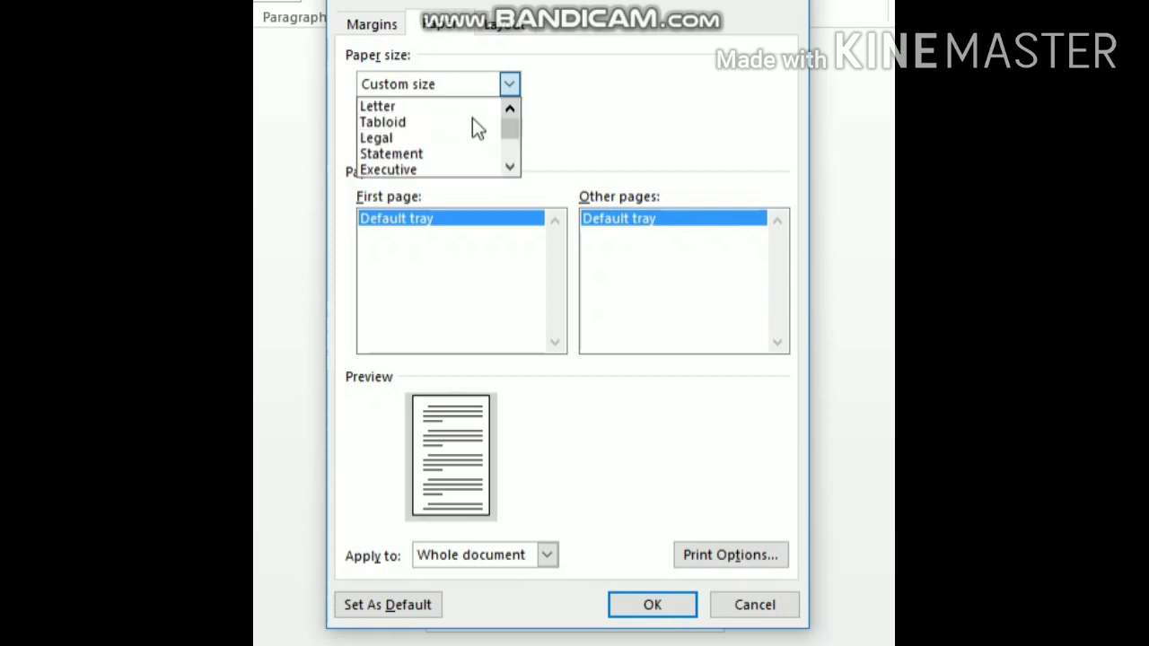
{"action": "left_click", "coordinate": [415, 139]}
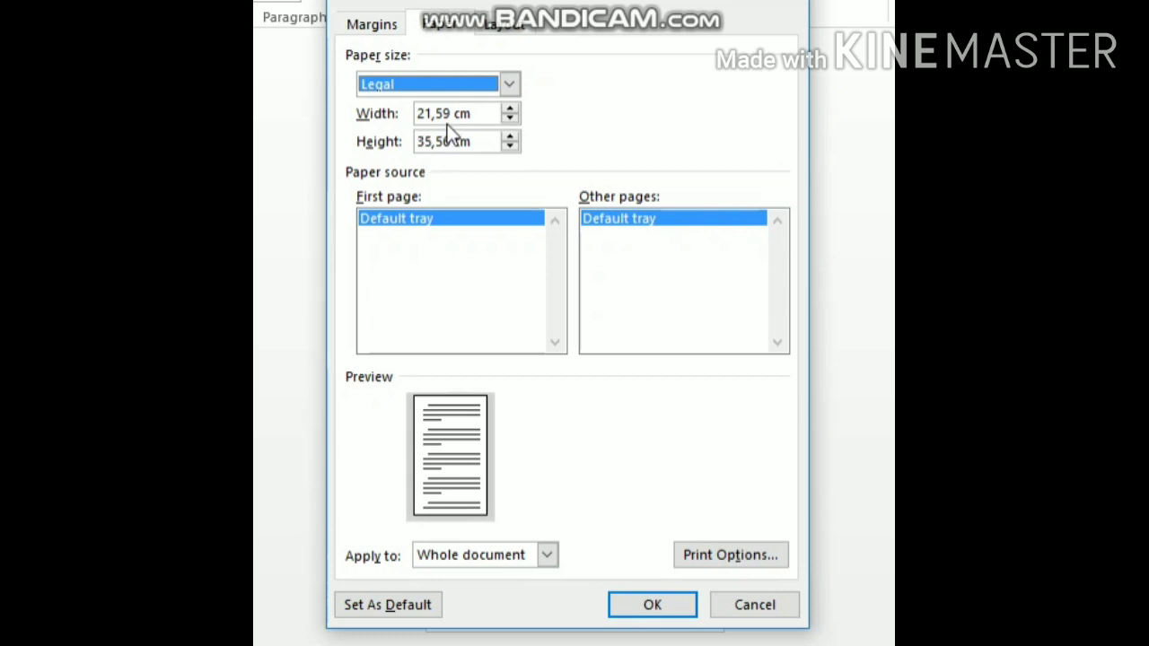
Edit the width to 21 cm and height to 33 cm, applied to the whole document.
{"action": "left_click", "coordinate": [446, 115]}
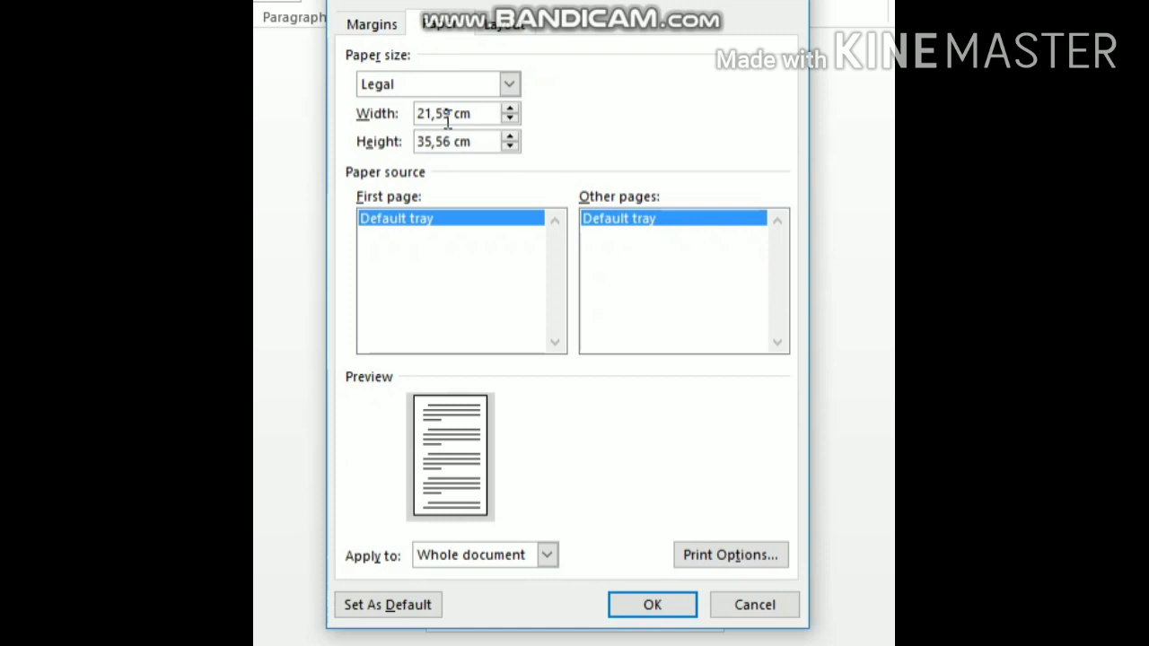
{"action": "left_click_drag", "start_coordinate": [454, 115], "coordinate": [436, 117]}
{"action": "key", "text": "BackSpace"}
{"action": "key", "text": "BackSpace"}
{"action": "left_click_drag", "start_coordinate": [456, 148], "coordinate": [428, 150]}
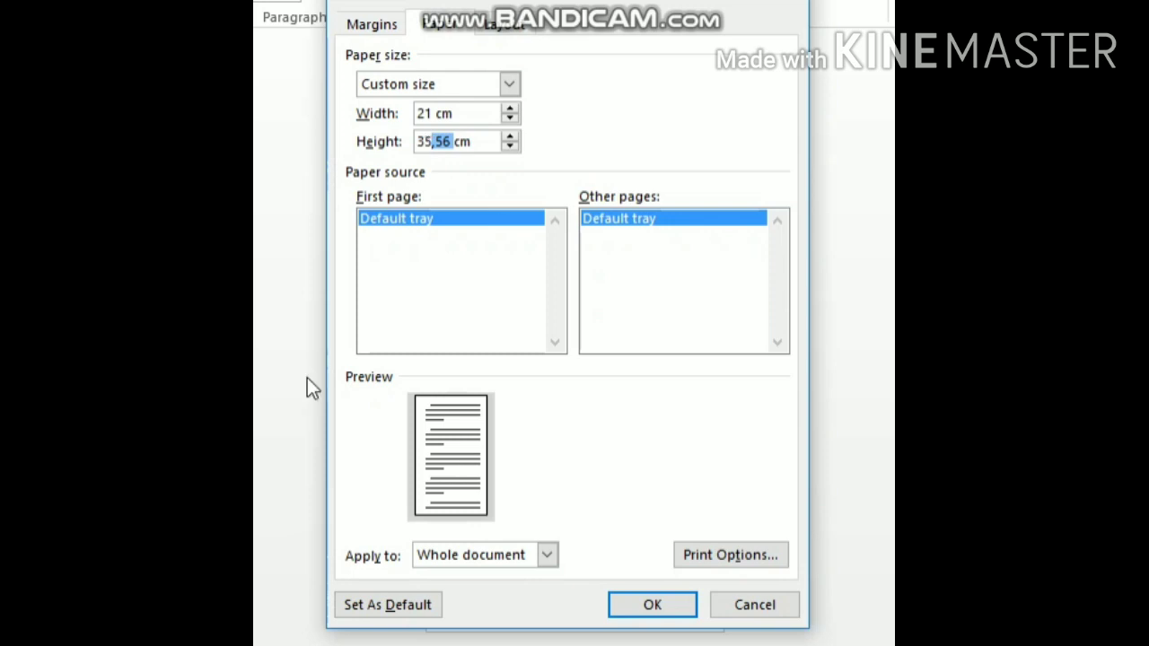
{"action": "key", "text": "BackSpace"}
{"action": "type", "text": "3"}
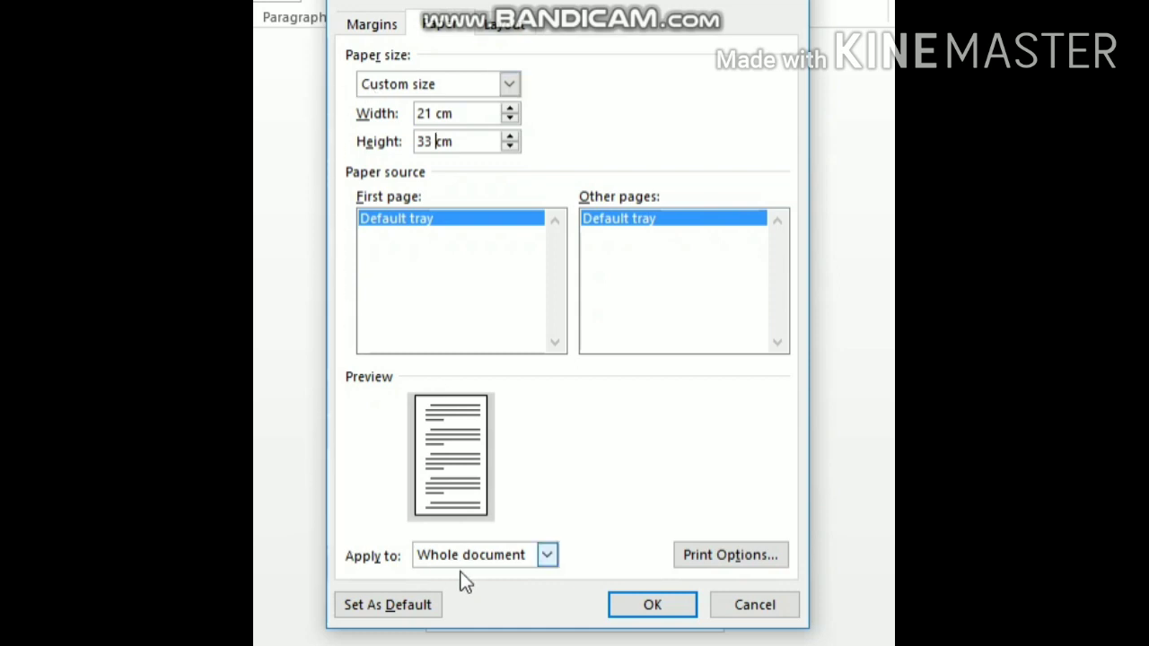
{"action": "left_click", "coordinate": [508, 559]}
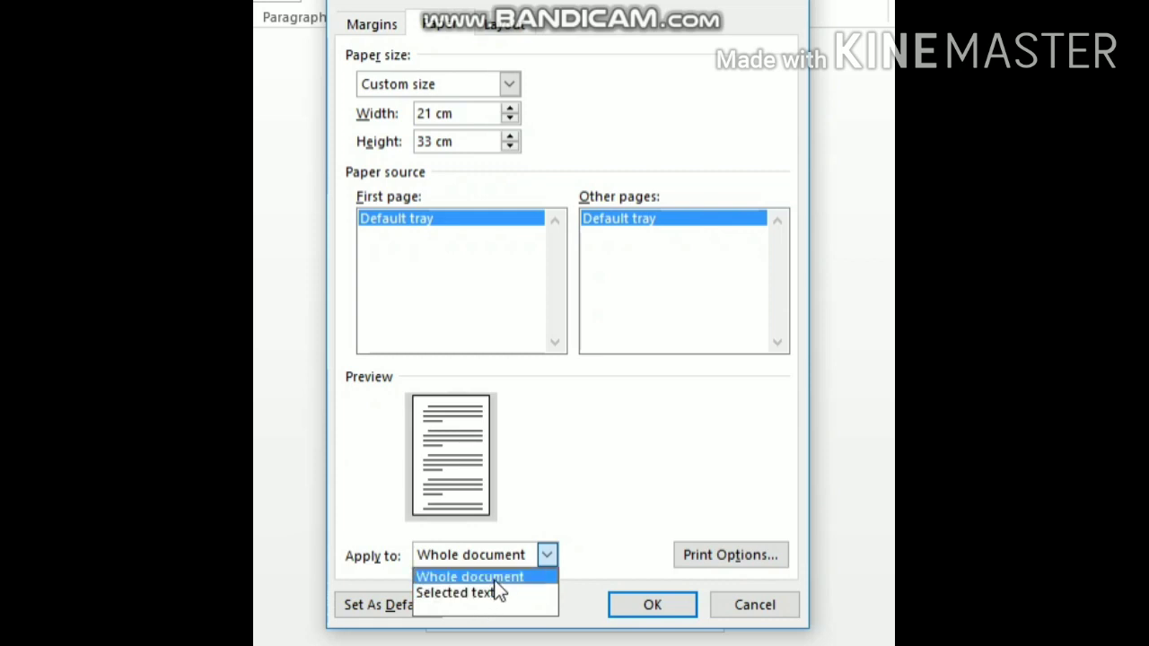
{"action": "left_click", "coordinate": [491, 579]}
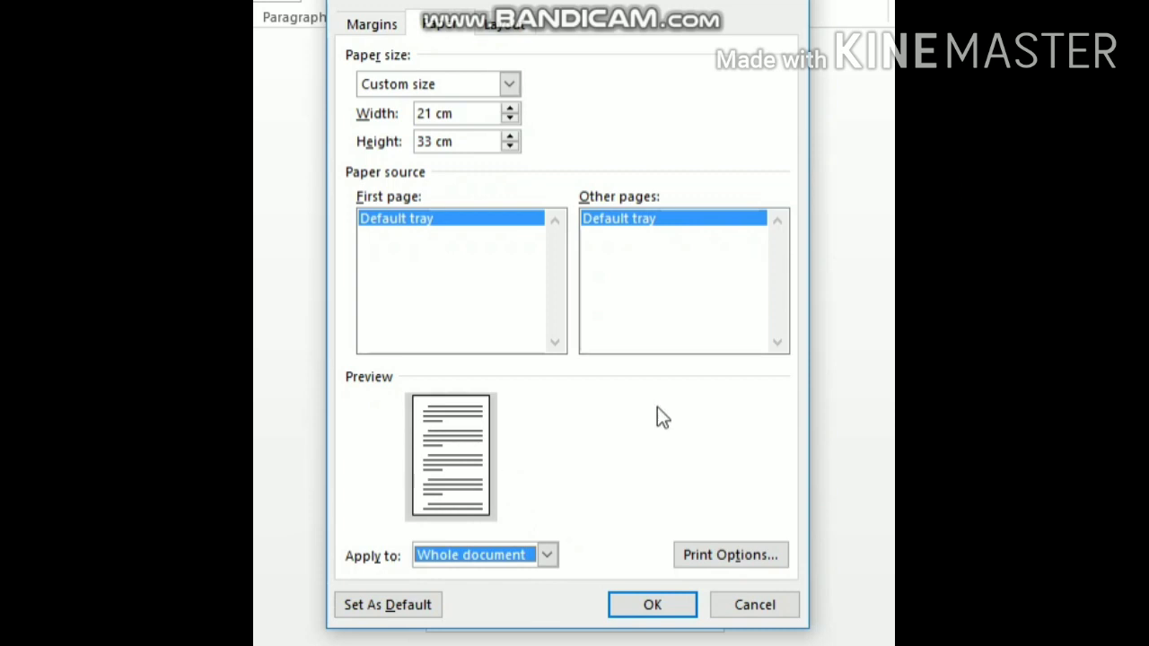
On the Layout tab, keep New page section start, 1,27 cm header distance and Top vertical alignment.
{"action": "left_click", "coordinate": [505, 27]}
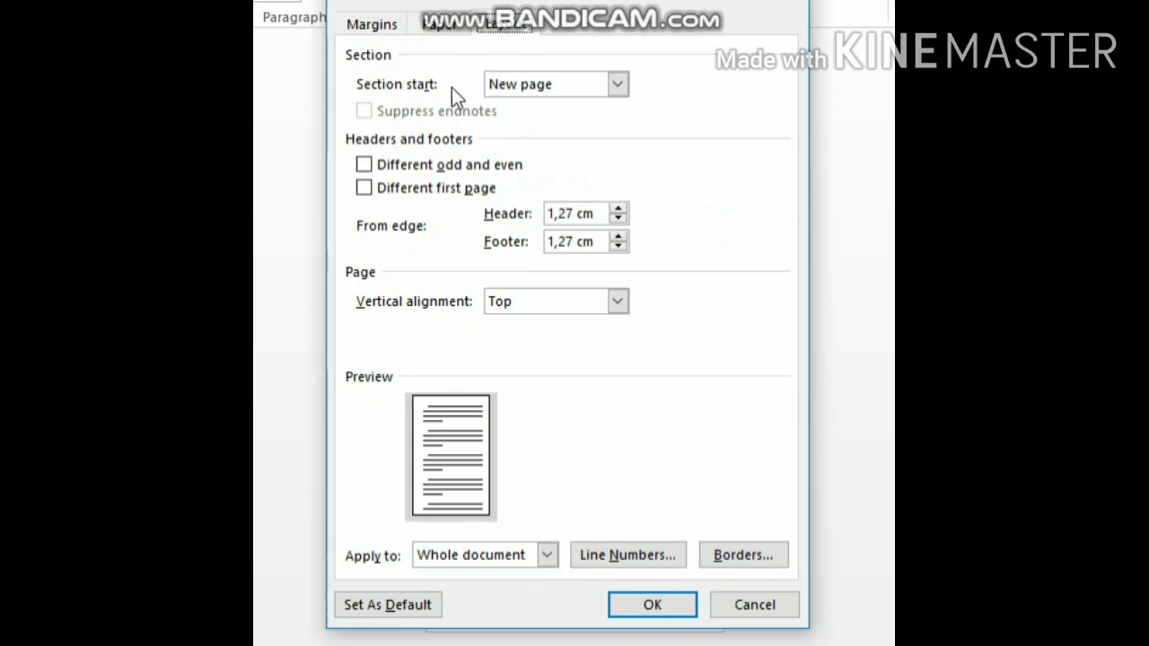
{"action": "left_click", "coordinate": [558, 90]}
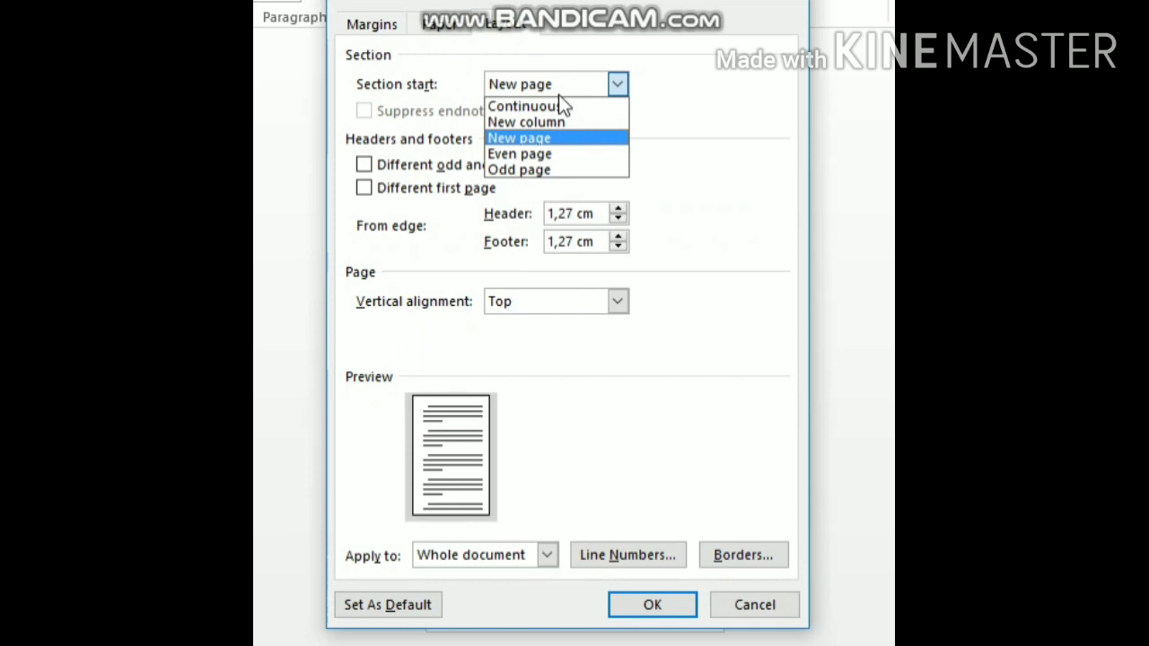
{"action": "left_click", "coordinate": [558, 94]}
{"action": "left_click", "coordinate": [558, 94]}
{"action": "left_click", "coordinate": [529, 140]}
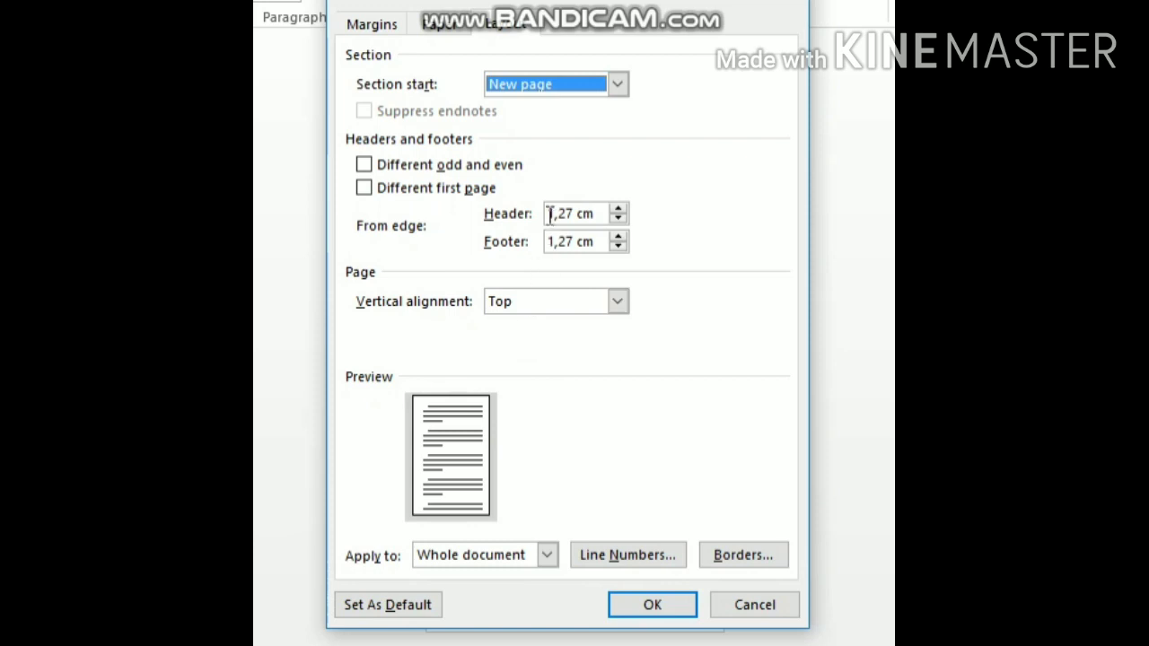
{"action": "left_click", "coordinate": [558, 243]}
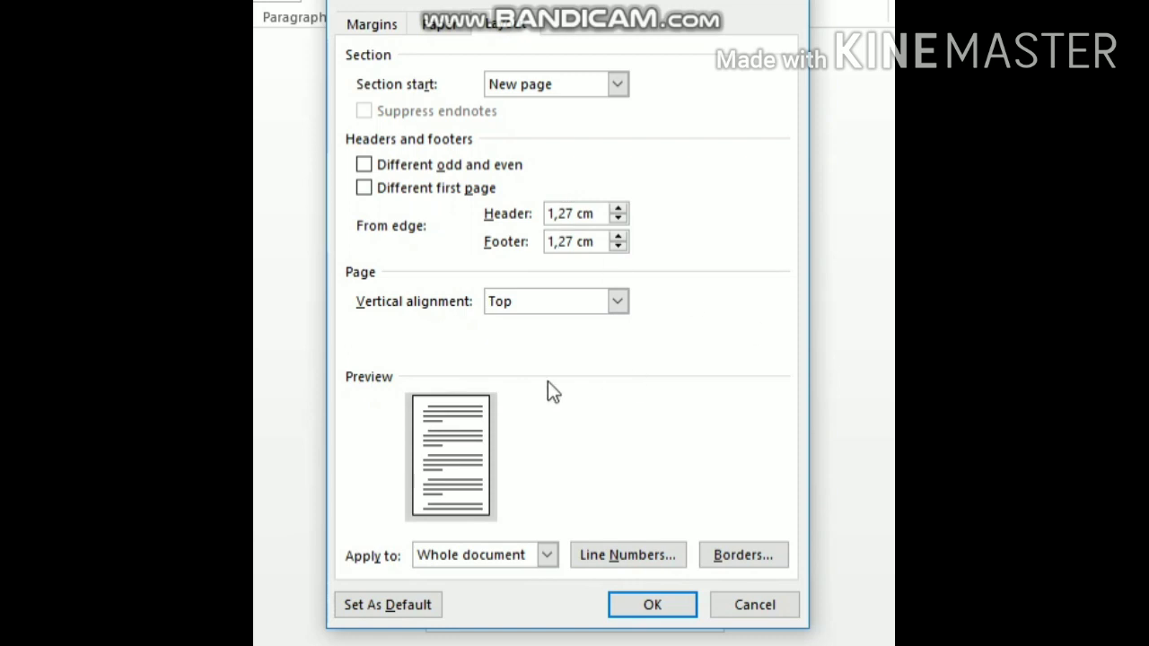
{"action": "left_click", "coordinate": [616, 302]}
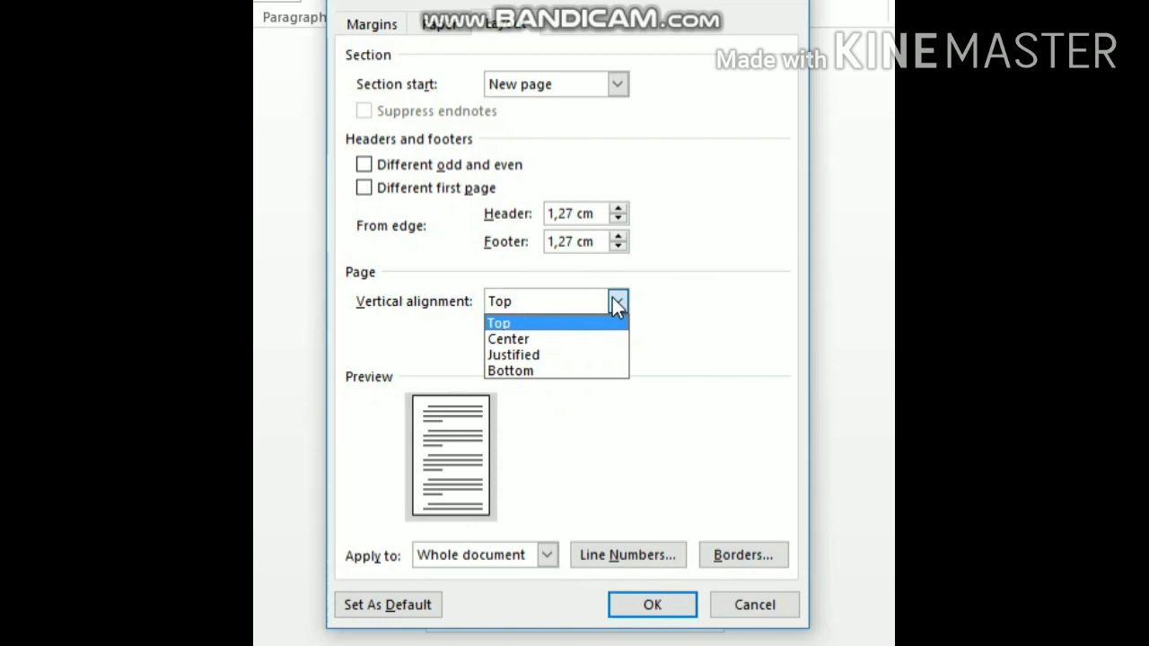
{"action": "left_click", "coordinate": [615, 303]}
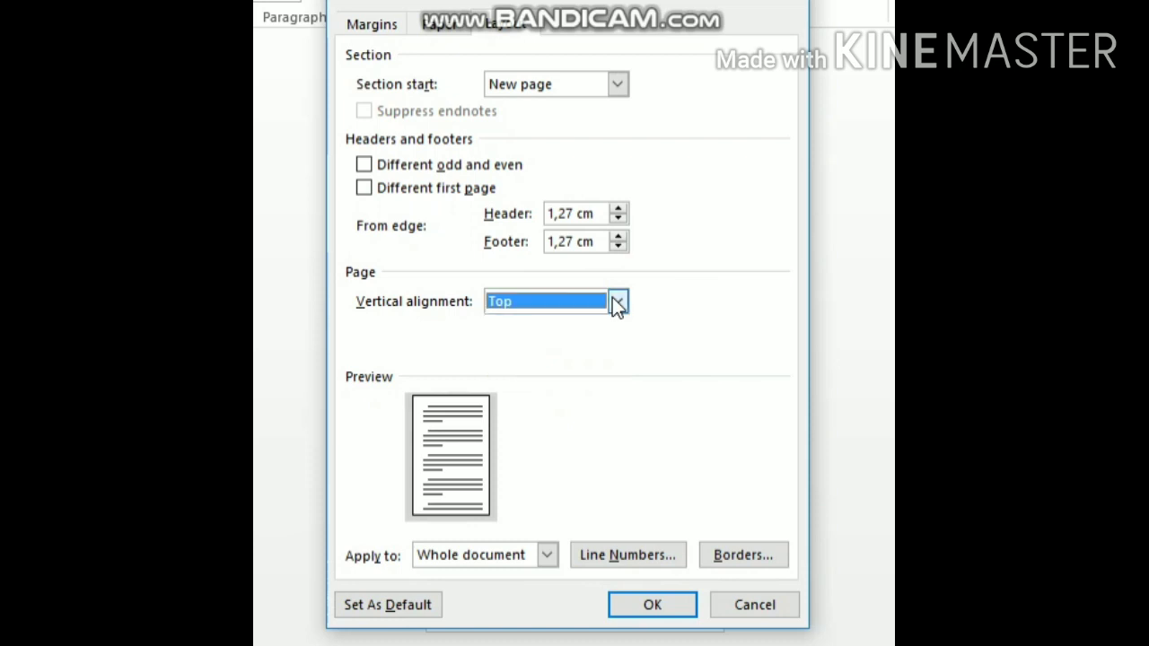
Confirm Page Setup with OK and turn on Gridlines, briefly toggling the Navigation Pane.
{"action": "left_click", "coordinate": [651, 609]}
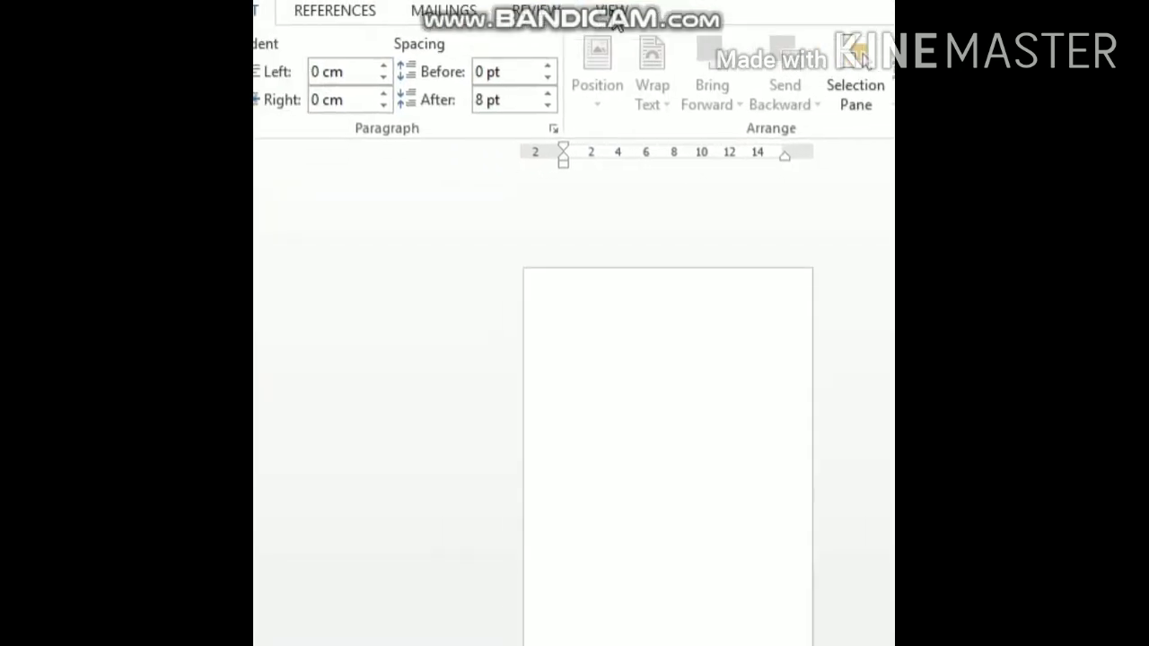
{"action": "left_click", "coordinate": [615, 24]}
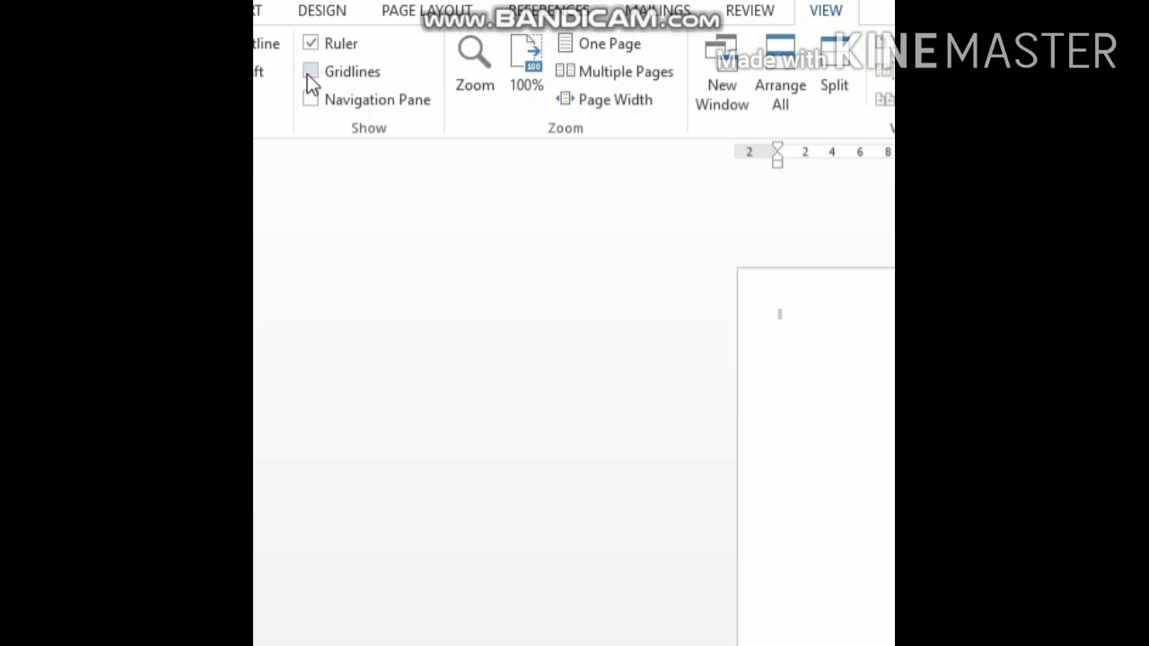
{"action": "left_click", "coordinate": [307, 75]}
{"action": "left_click", "coordinate": [310, 101]}
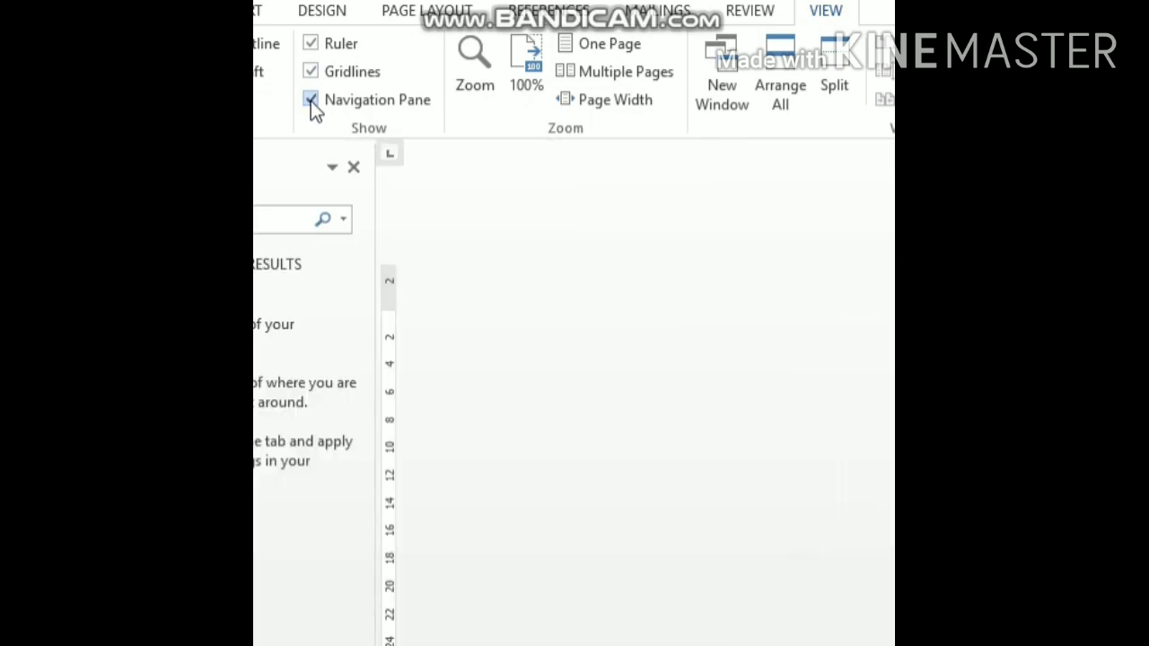
{"action": "left_click", "coordinate": [310, 101]}
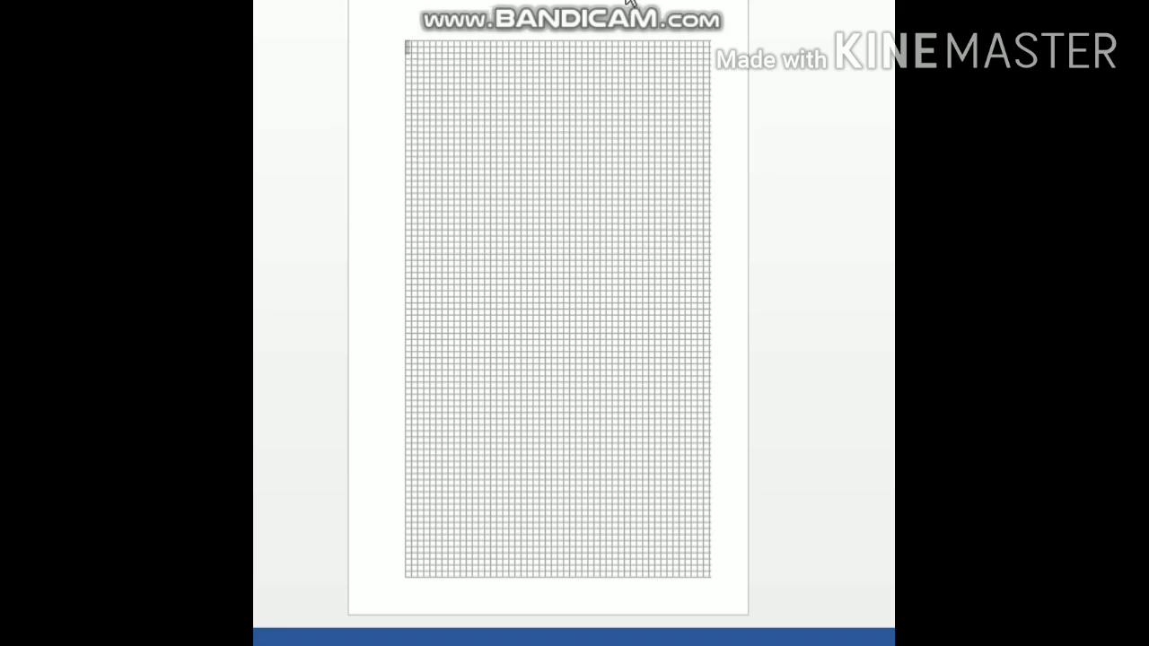
Untick Gridlines on the View tab so the custom-sized page shows plain.
{"action": "scroll", "coordinate": [410, 6], "scroll_direction": "up", "scroll_amount": 1}
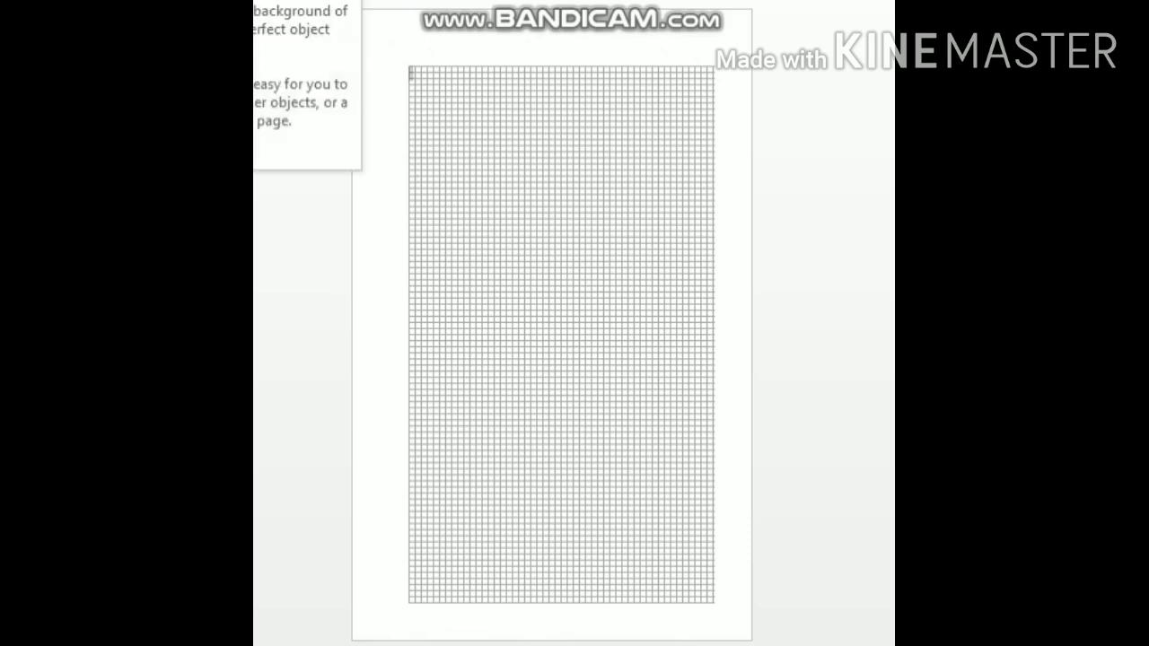
{"action": "left_click", "coordinate": [269, 2]}
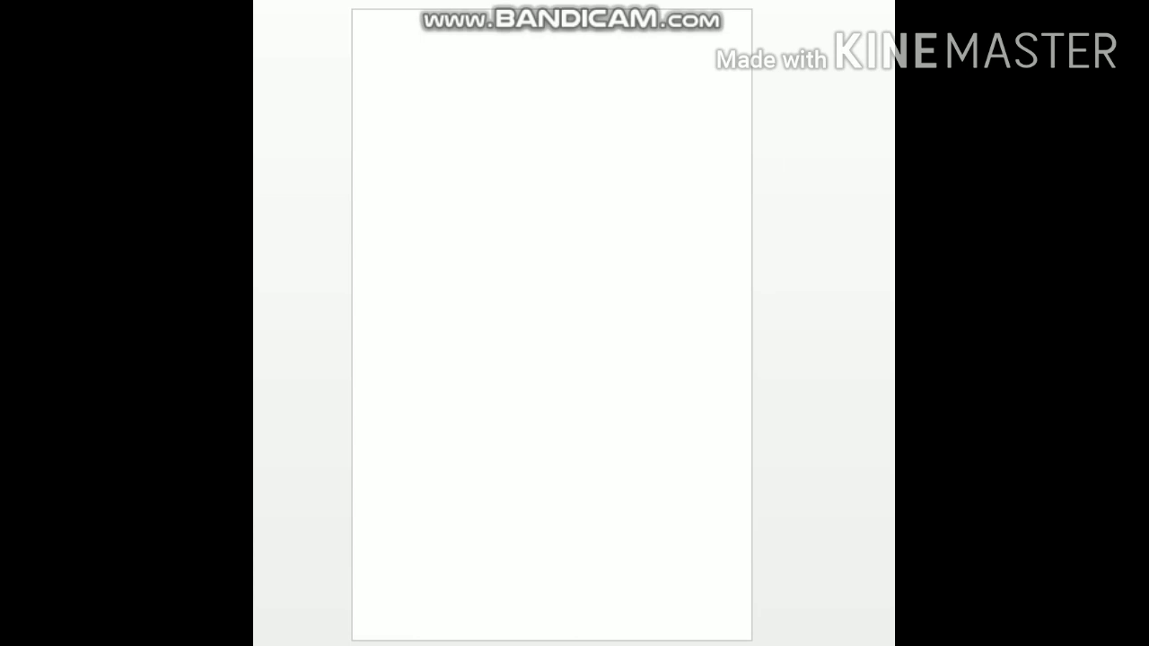
Add an empty line and a Ctrl+Enter page break, then scroll down through the new blank pages.
{"action": "key", "text": "Return"}
{"action": "key", "text": "ctrl+Return"}
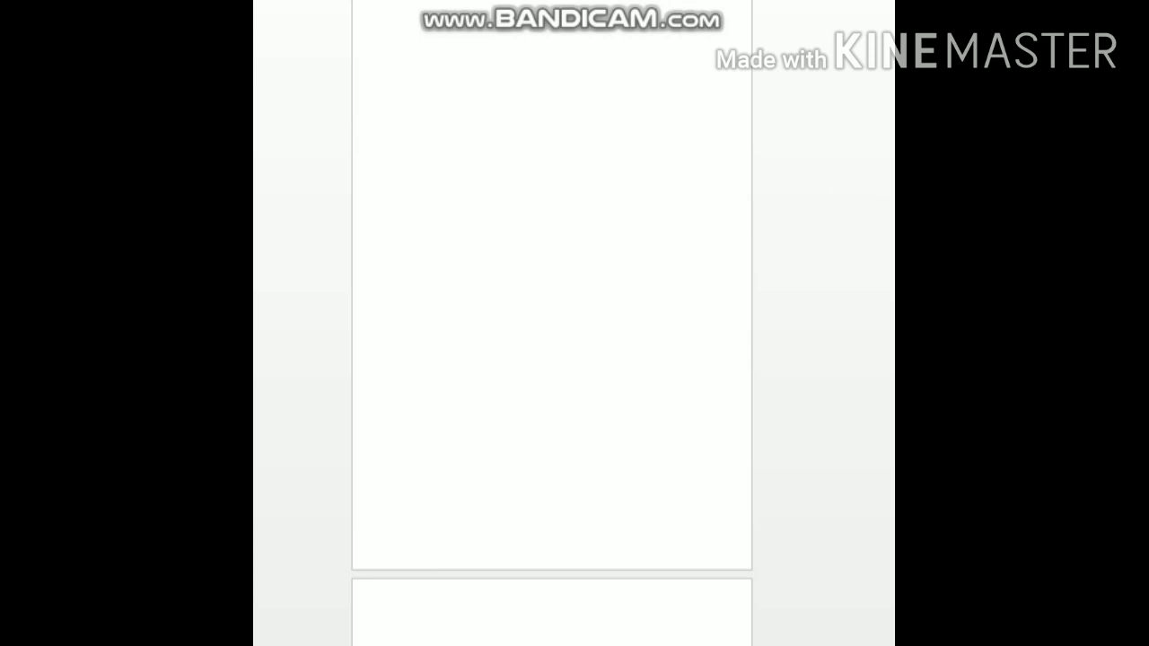
{"action": "scroll", "coordinate": [552, 323], "scroll_direction": "down", "scroll_amount": 1}
{"action": "scroll", "coordinate": [552, 323], "scroll_direction": "down", "scroll_amount": 3}
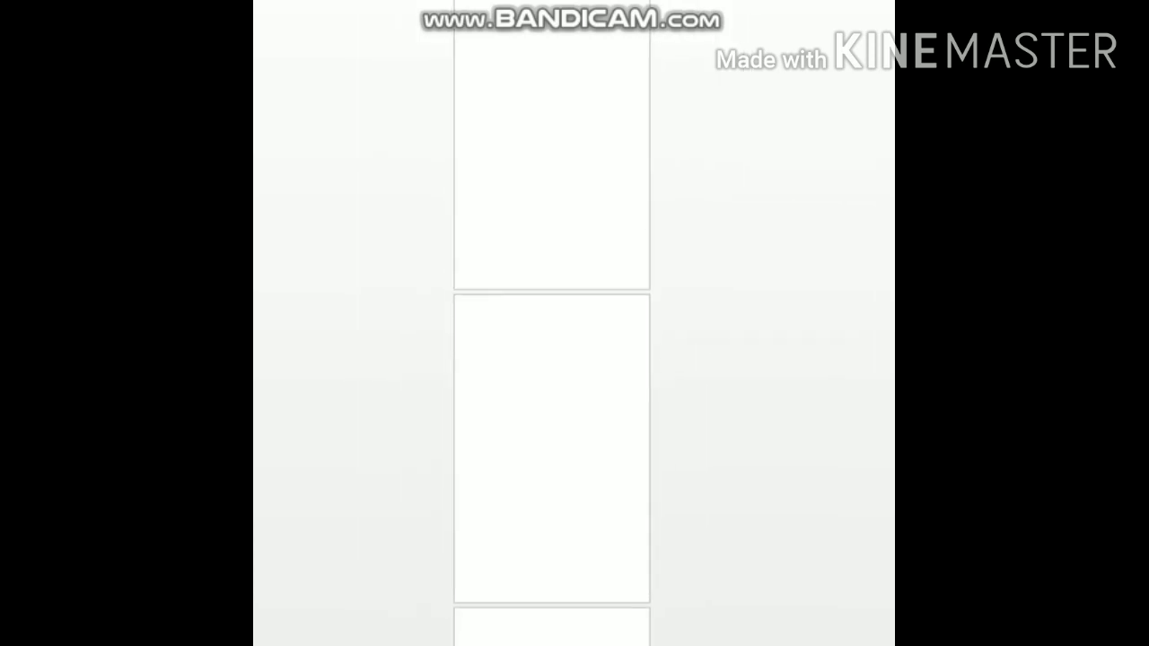
{"action": "scroll", "coordinate": [552, 323], "scroll_direction": "down", "scroll_amount": 3}
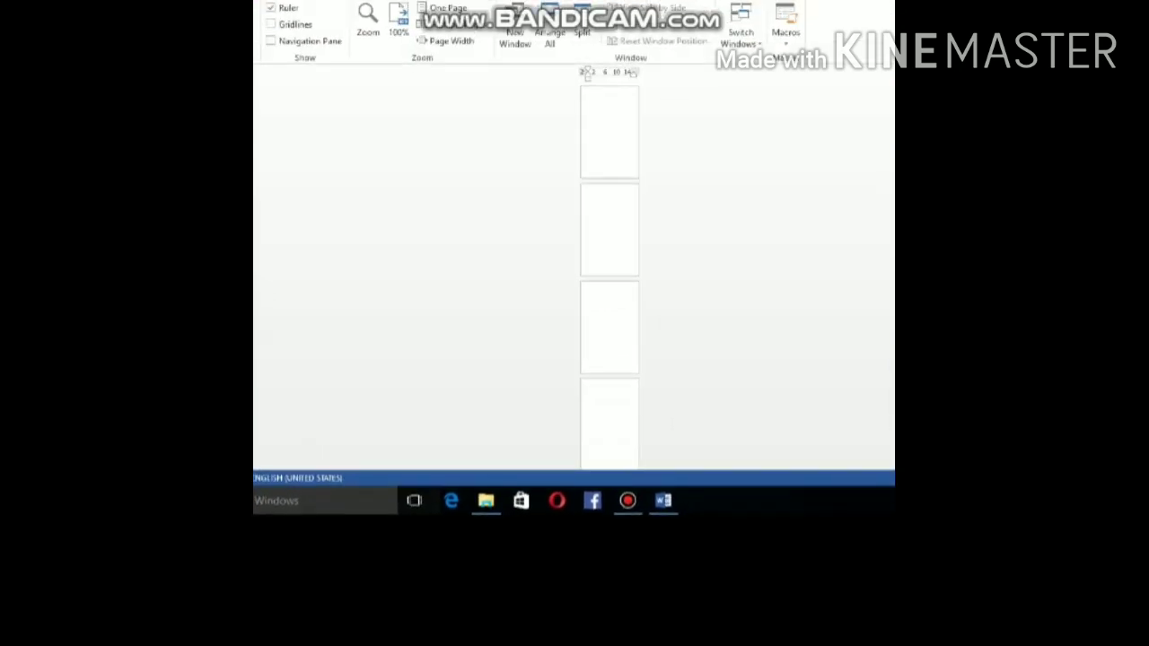
Return to the top and show Page Layout options: 0 cm indents, 0 pt before, 8 pt after.
{"action": "scroll", "coordinate": [610, 269], "scroll_direction": "up", "scroll_amount": 2}
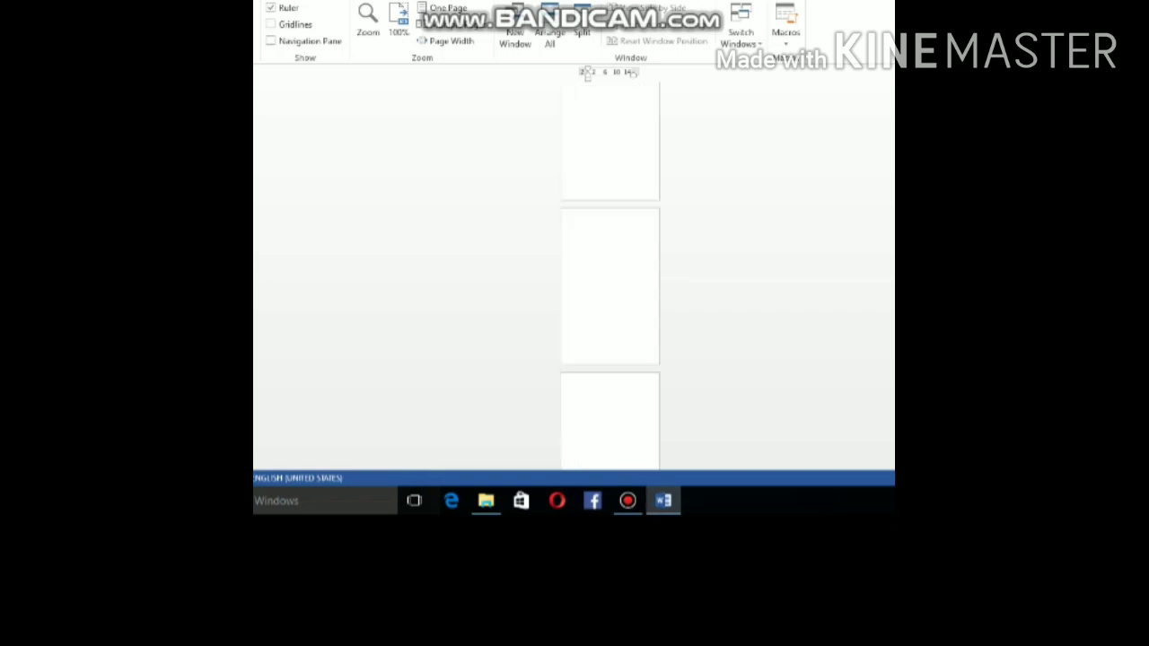
{"action": "scroll", "coordinate": [610, 269], "scroll_direction": "up", "scroll_amount": 2}
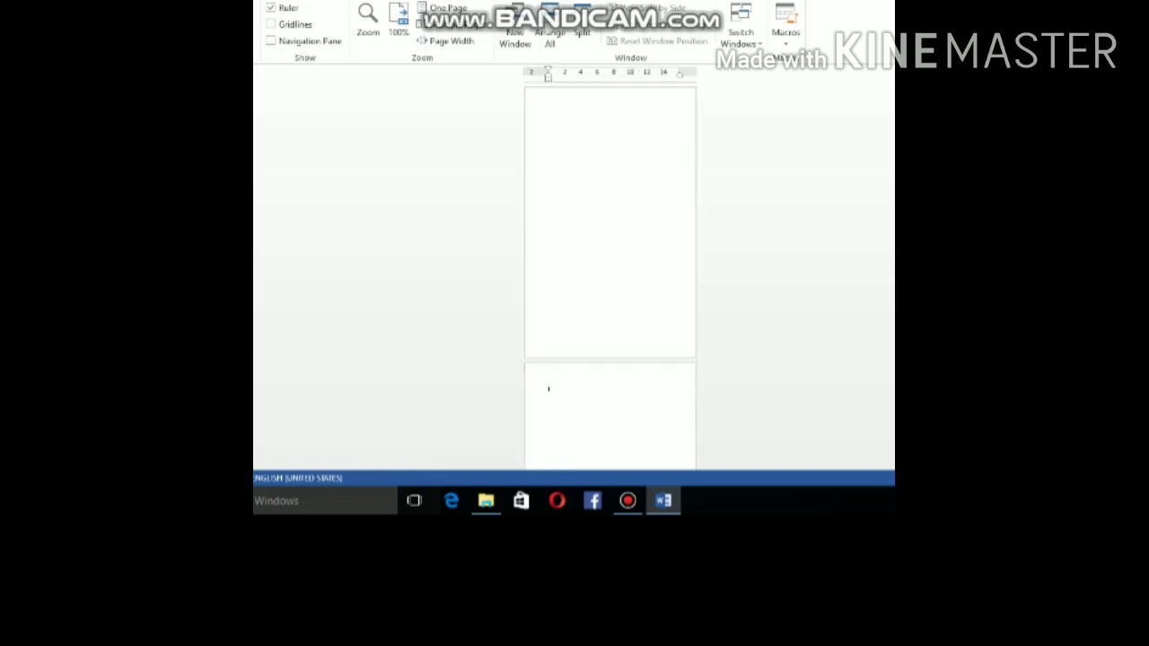
{"action": "scroll", "coordinate": [610, 269], "scroll_direction": "up", "scroll_amount": 1}
{"action": "scroll", "coordinate": [610, 269], "scroll_direction": "down", "scroll_amount": 2}
{"action": "scroll", "coordinate": [610, 270], "scroll_direction": "down", "scroll_amount": 1}
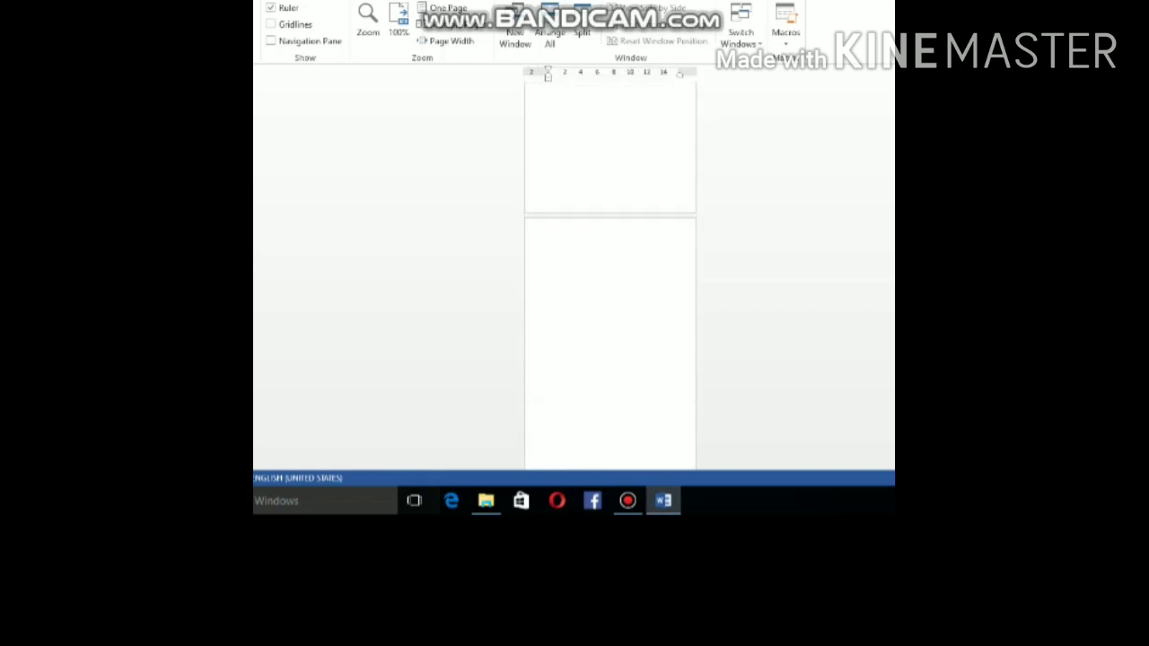
{"action": "scroll", "coordinate": [610, 270], "scroll_direction": "up", "scroll_amount": 1}
{"action": "scroll", "coordinate": [610, 269], "scroll_direction": "down", "scroll_amount": 1}
{"action": "scroll", "coordinate": [610, 269], "scroll_direction": "up", "scroll_amount": 1}
{"action": "scroll", "coordinate": [610, 269], "scroll_direction": "up", "scroll_amount": 1}
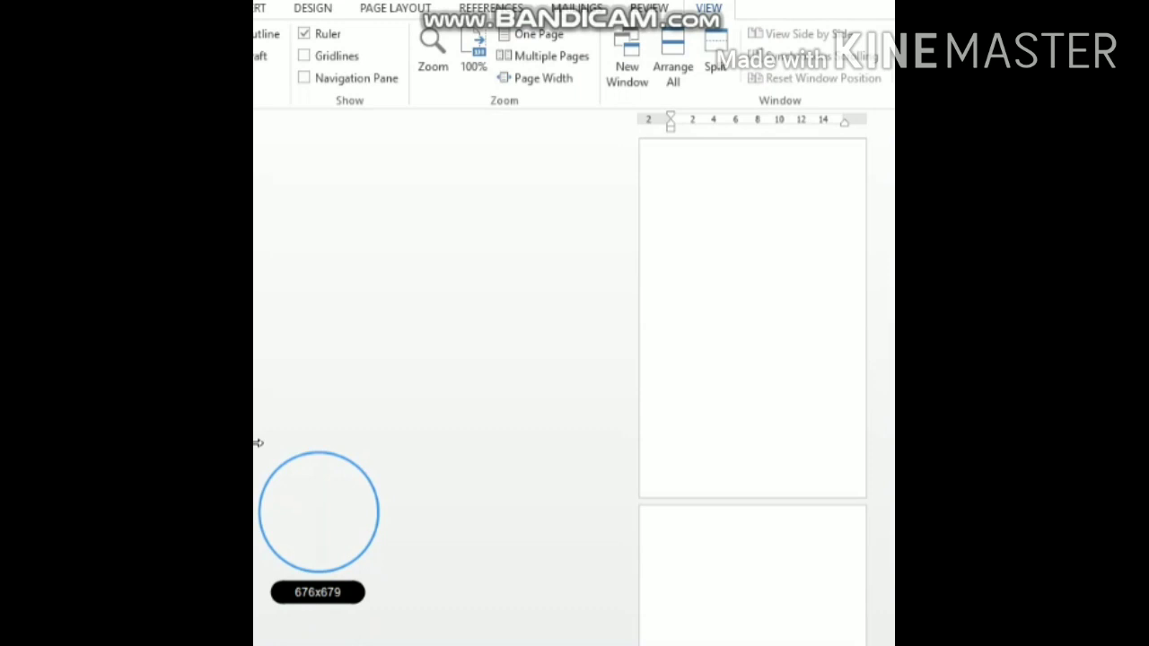
{"action": "left_click", "coordinate": [397, 10]}
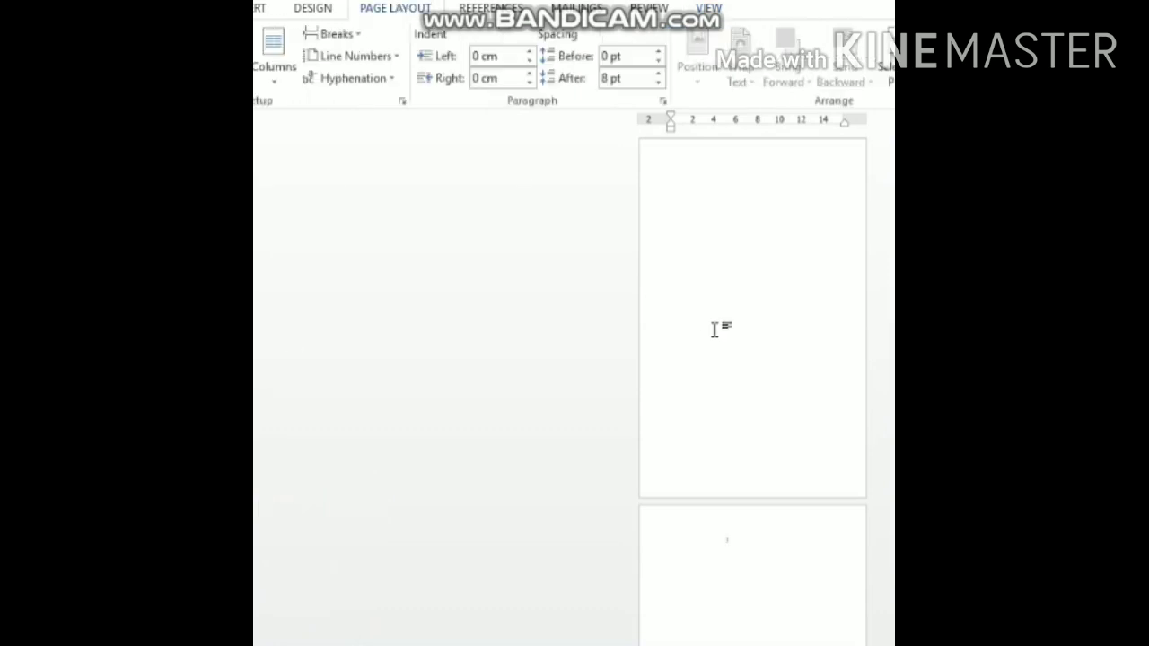
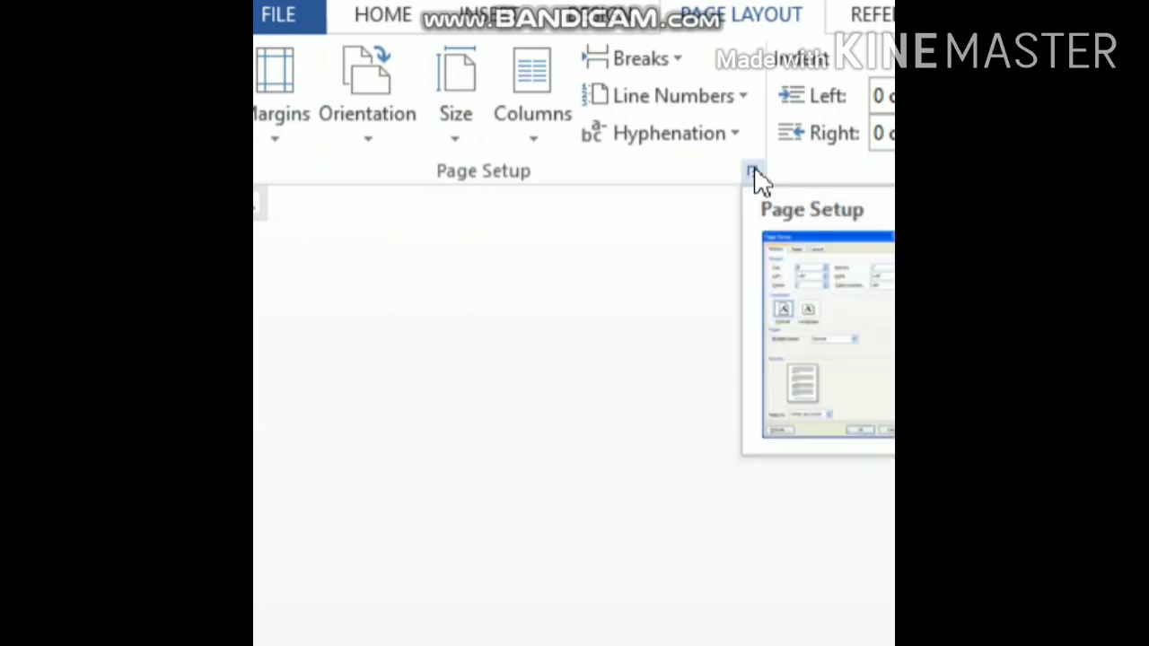
Set the page orientation to Landscape and scroll through the resulting landscape pages.
{"action": "left_click", "coordinate": [375, 160]}
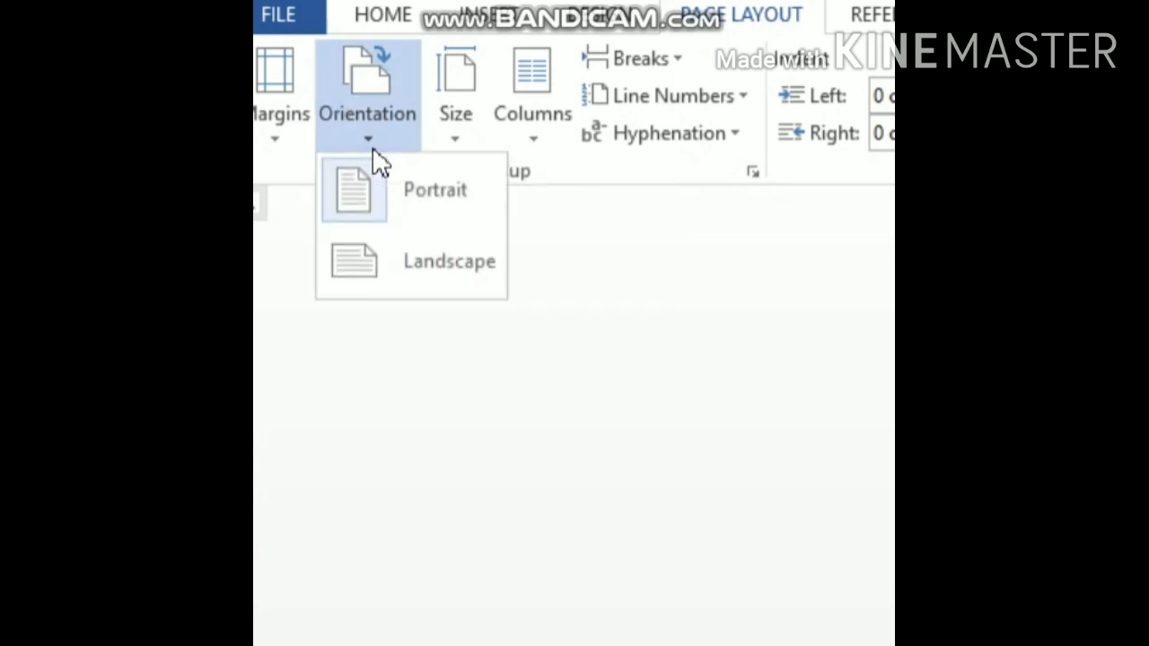
{"action": "left_click", "coordinate": [404, 278]}
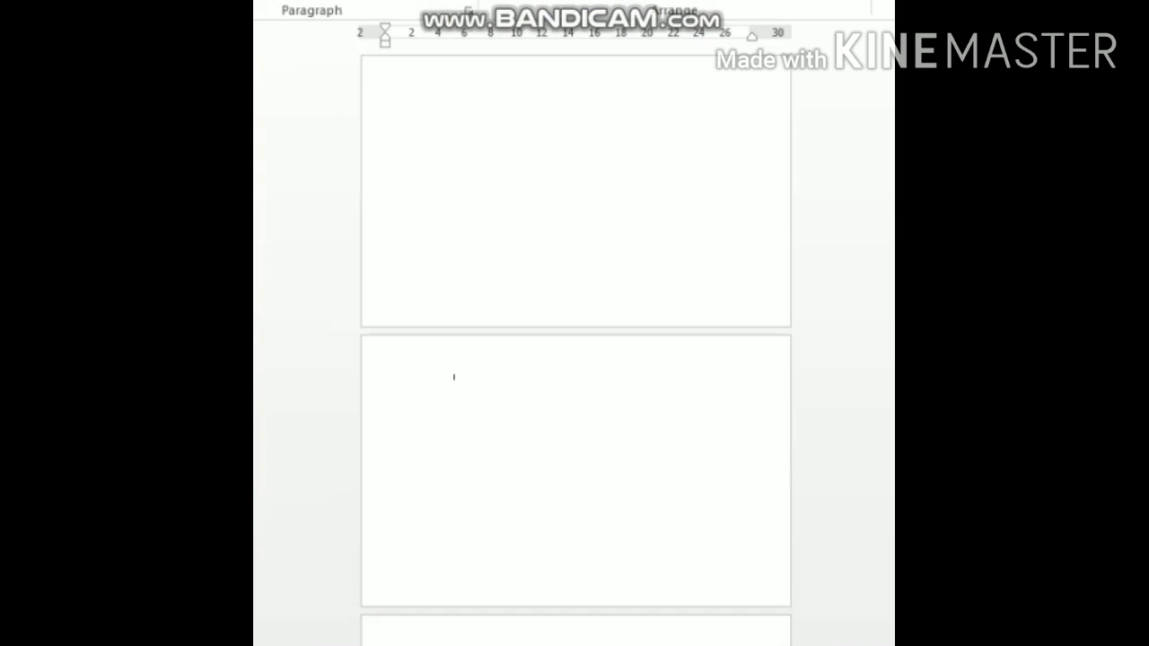
{"action": "scroll", "coordinate": [576, 359], "scroll_direction": "down", "scroll_amount": 4}
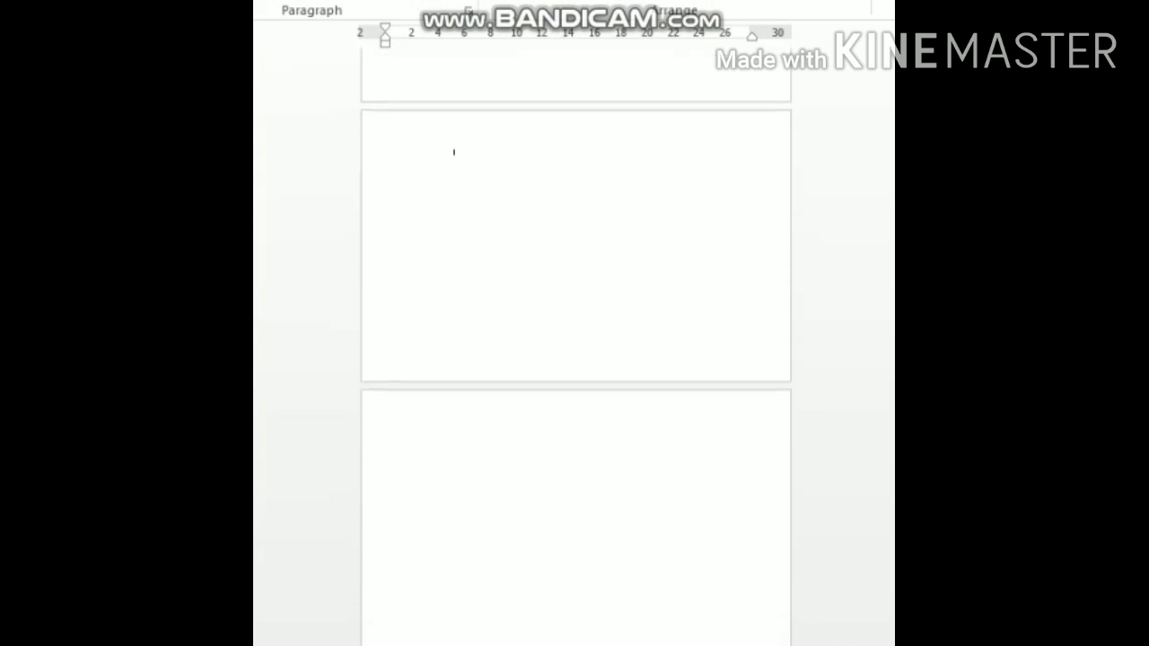
{"action": "scroll", "coordinate": [575, 359], "scroll_direction": "up", "scroll_amount": 1}
{"action": "scroll", "coordinate": [576, 359], "scroll_direction": "down", "scroll_amount": 1}
{"action": "scroll", "coordinate": [575, 359], "scroll_direction": "up", "scroll_amount": 3}
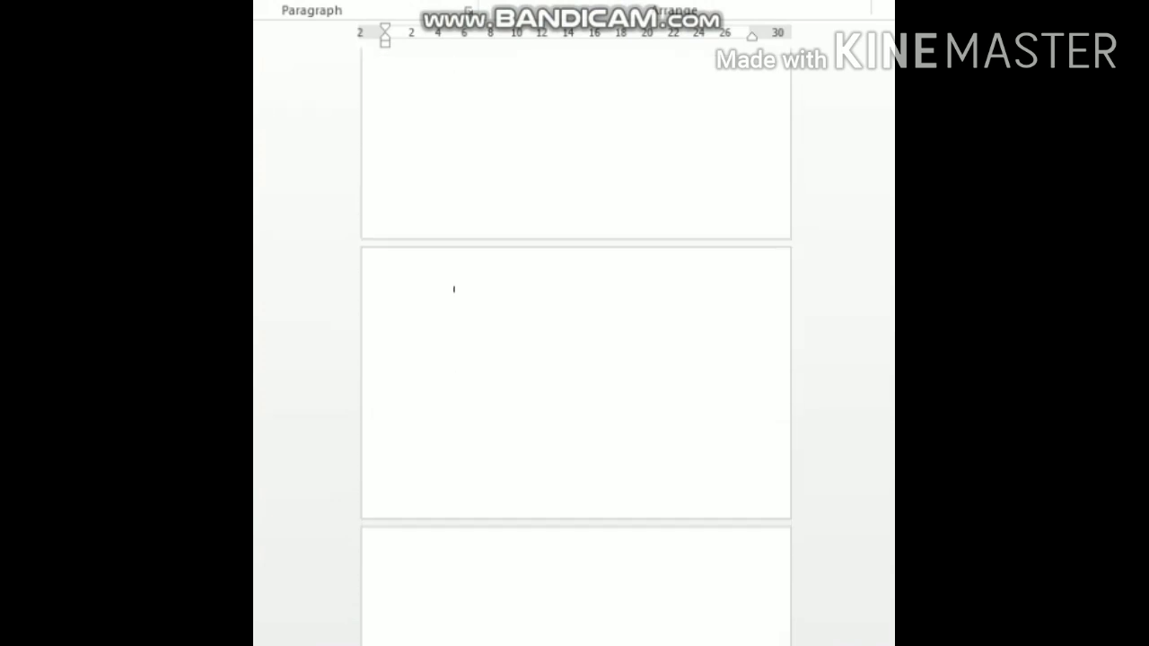
{"action": "scroll", "coordinate": [575, 359], "scroll_direction": "up", "scroll_amount": 1}
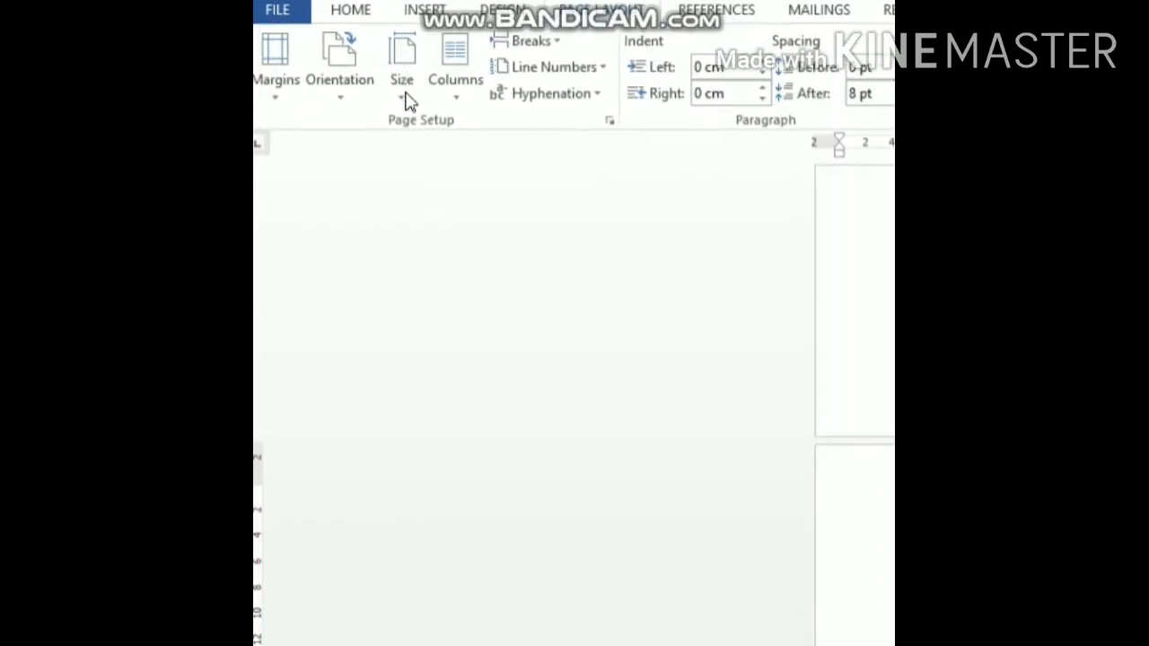
In Page Setup's Margins tab, choose Portrait with Apply to left at Whole document.
{"action": "left_click", "coordinate": [404, 97]}
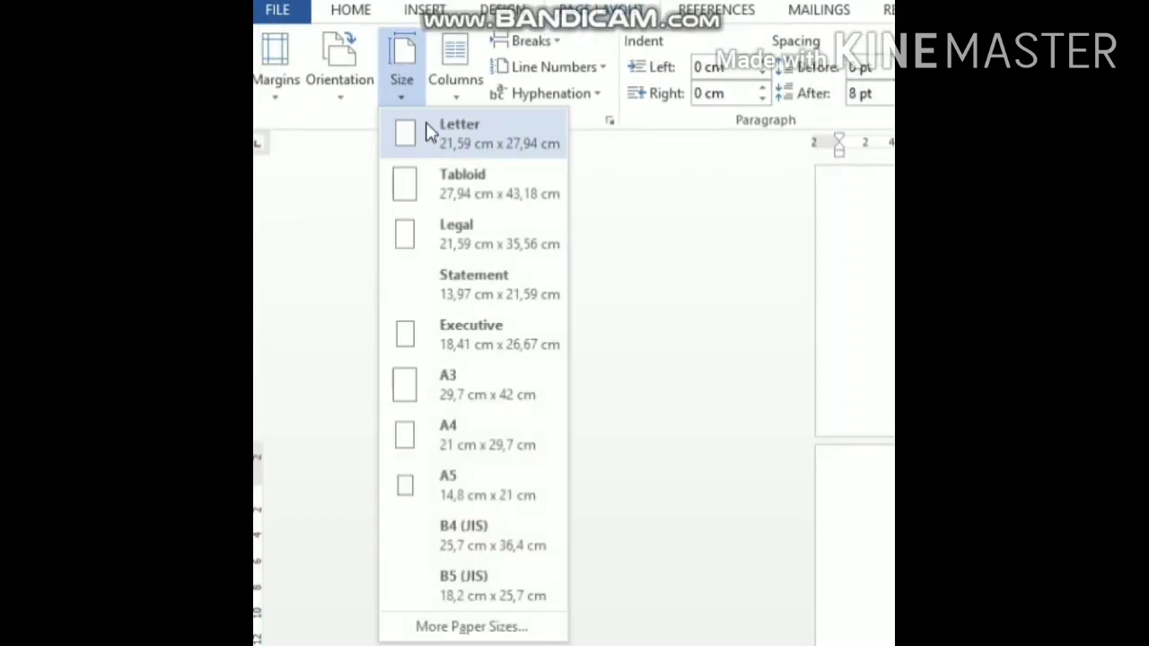
{"action": "left_click", "coordinate": [608, 124]}
{"action": "left_click", "coordinate": [607, 123]}
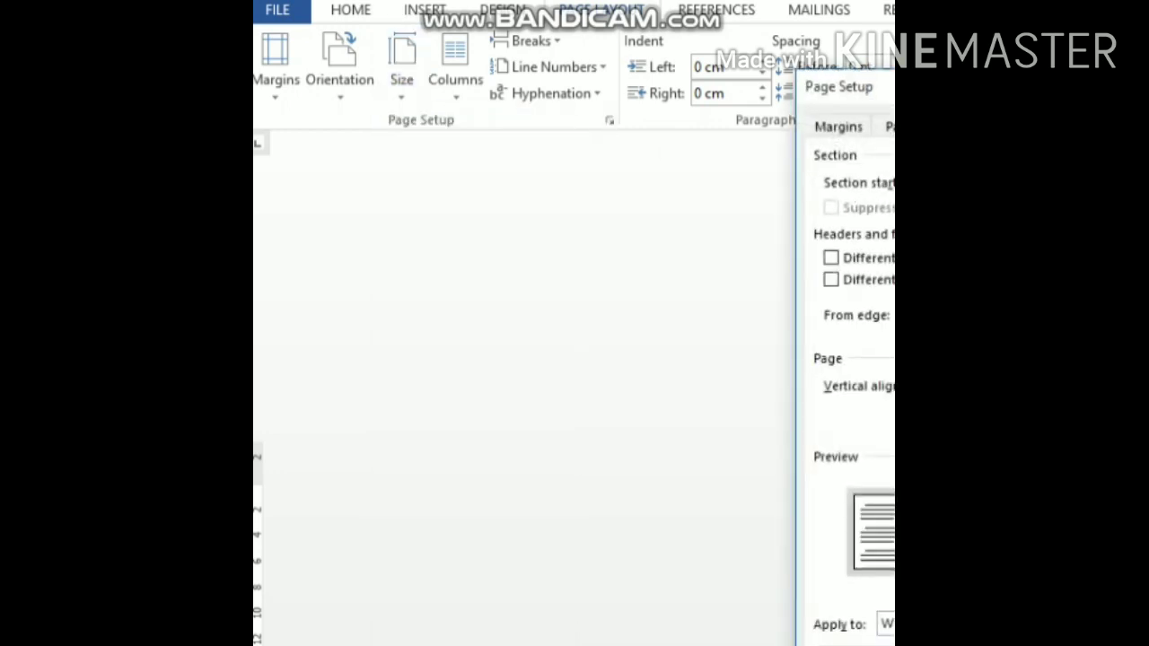
{"action": "left_click", "coordinate": [833, 127]}
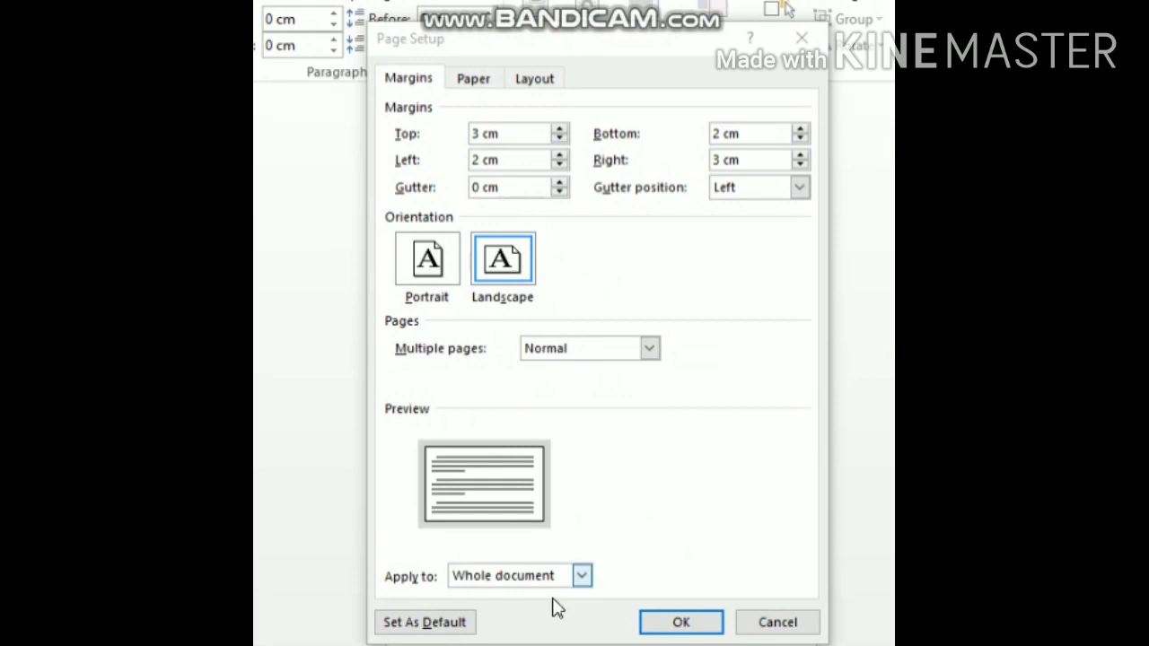
{"action": "left_click", "coordinate": [579, 581]}
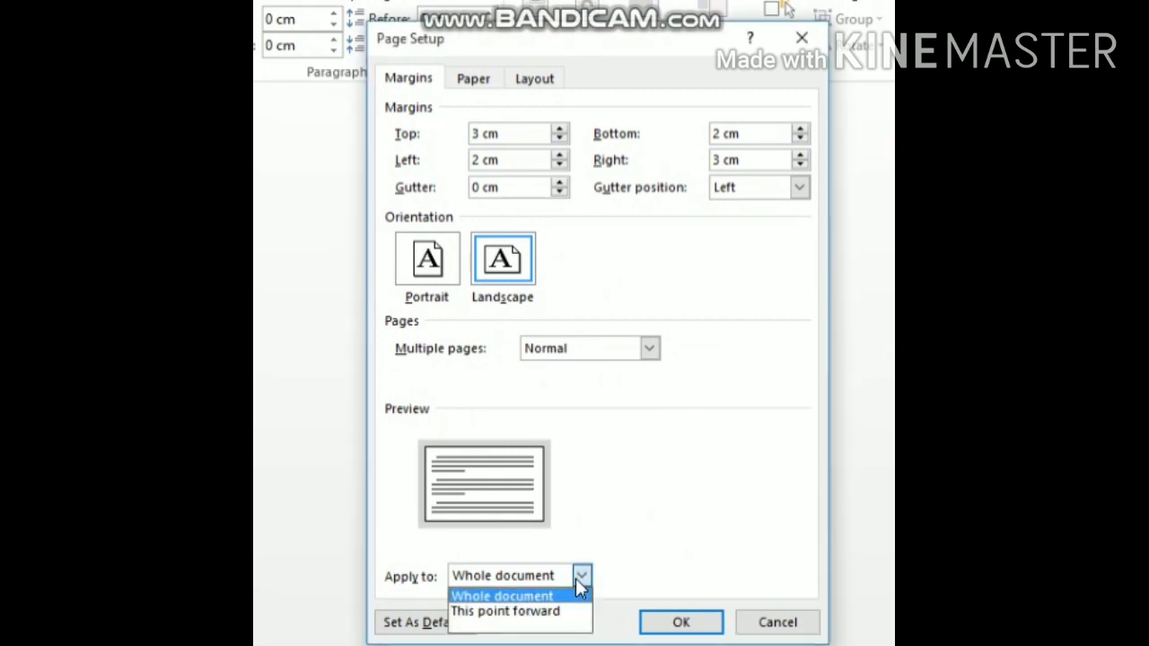
{"action": "left_click", "coordinate": [578, 582]}
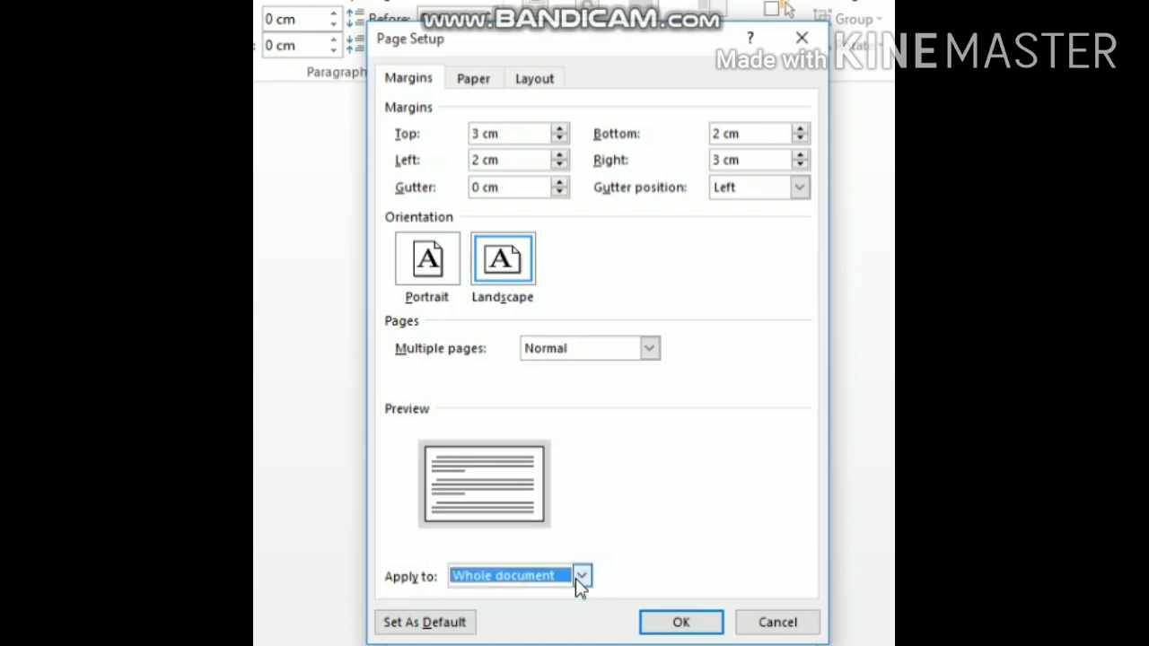
{"action": "left_click", "coordinate": [437, 284]}
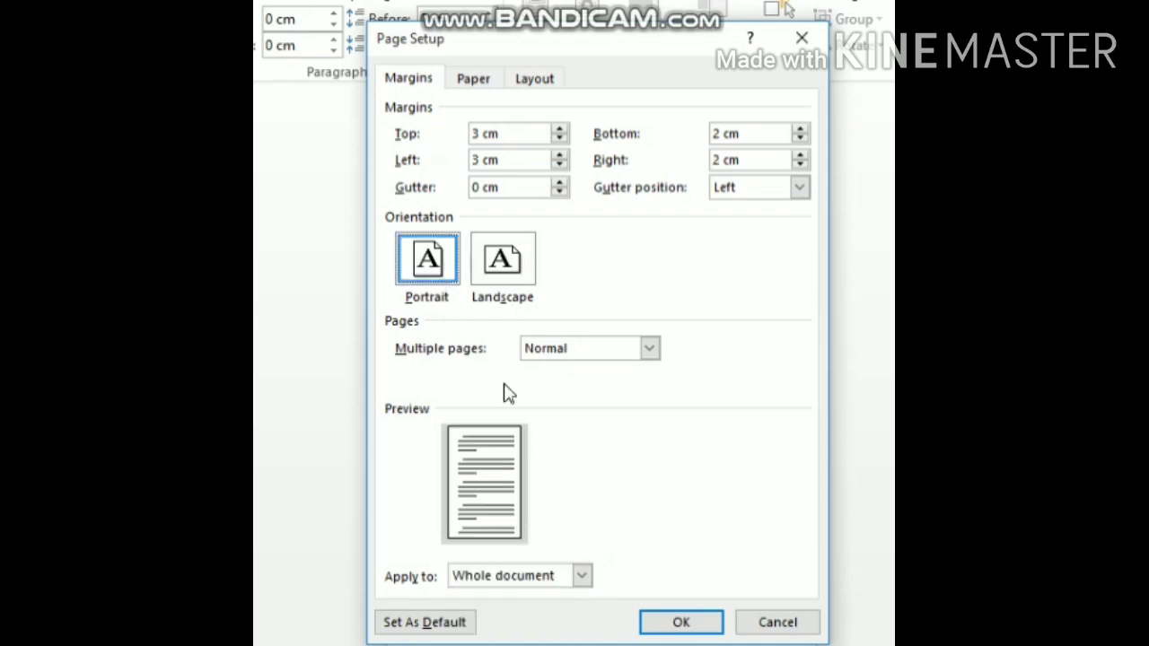
{"action": "left_click", "coordinate": [671, 623]}
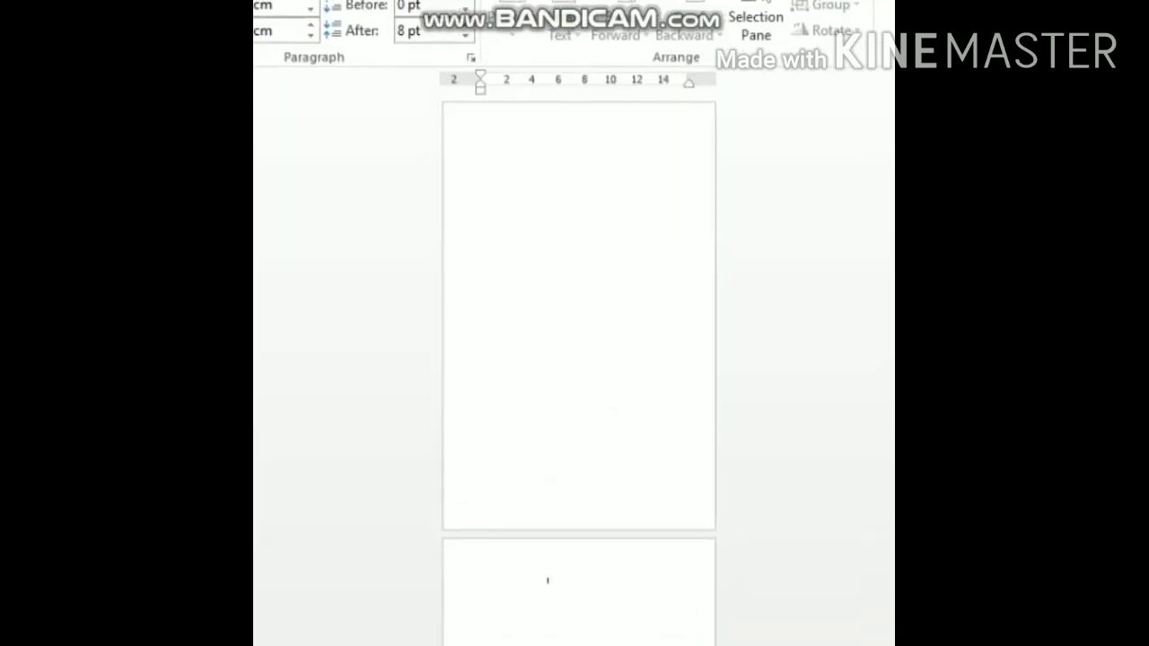
{"action": "scroll", "coordinate": [579, 359], "scroll_direction": "down", "scroll_amount": 3}
{"action": "scroll", "coordinate": [579, 359], "scroll_direction": "down", "scroll_amount": 3}
{"action": "scroll", "coordinate": [579, 359], "scroll_direction": "down", "scroll_amount": 5}
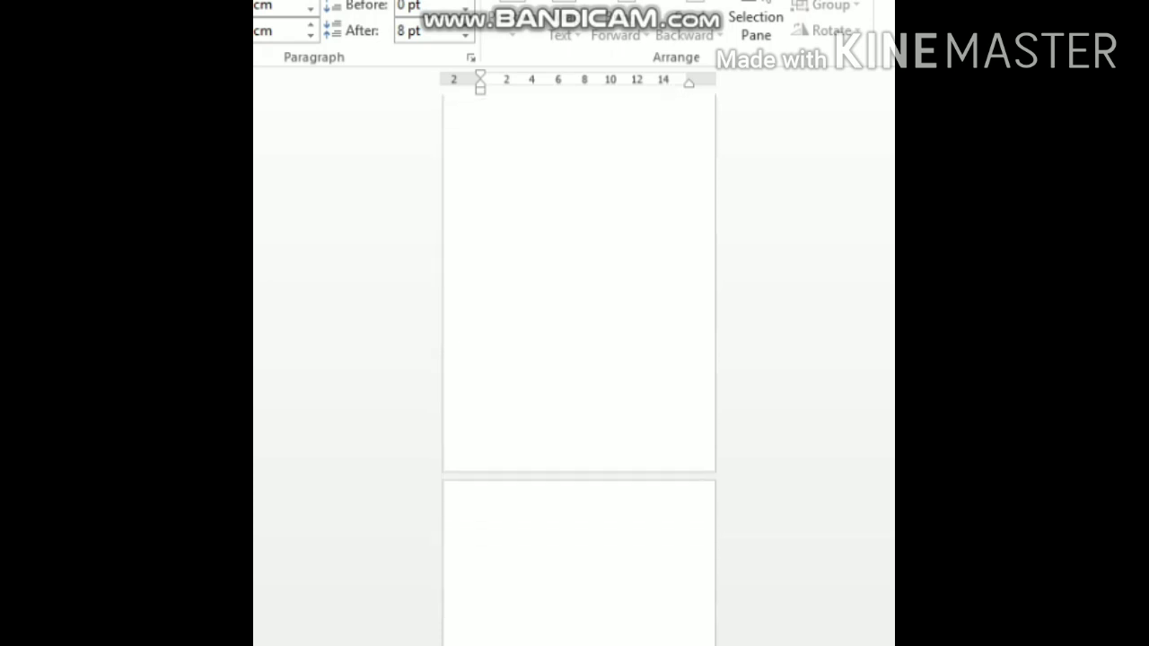
{"action": "scroll", "coordinate": [579, 359], "scroll_direction": "down", "scroll_amount": 4}
{"action": "scroll", "coordinate": [579, 359], "scroll_direction": "up", "scroll_amount": 2}
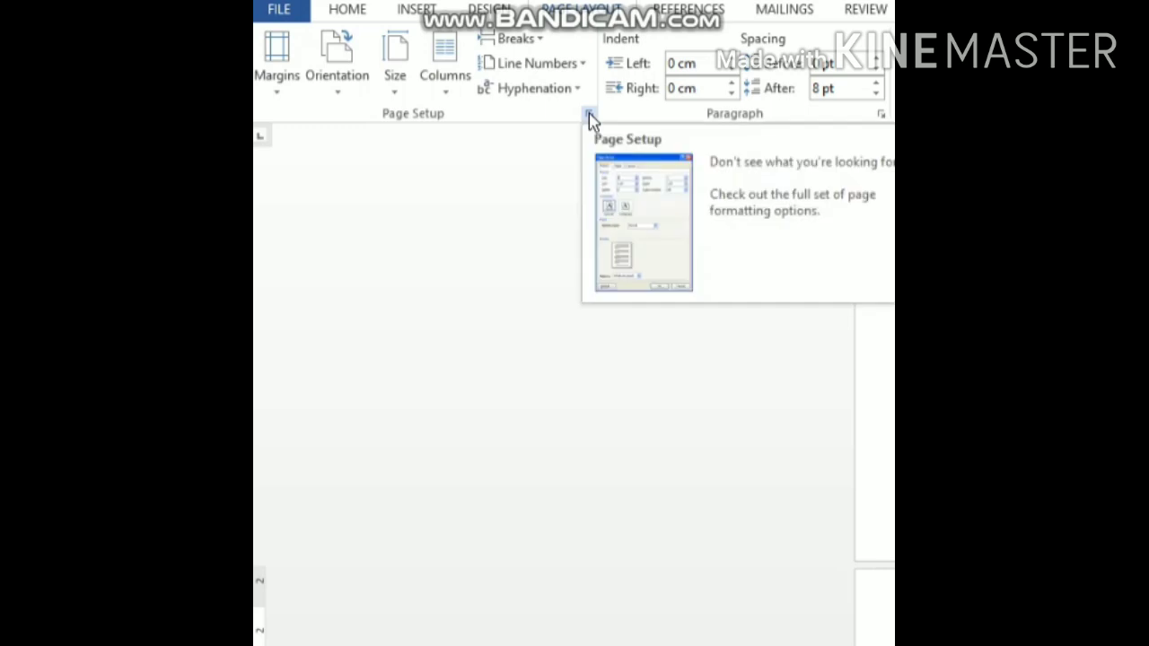
{"action": "left_click", "coordinate": [590, 118]}
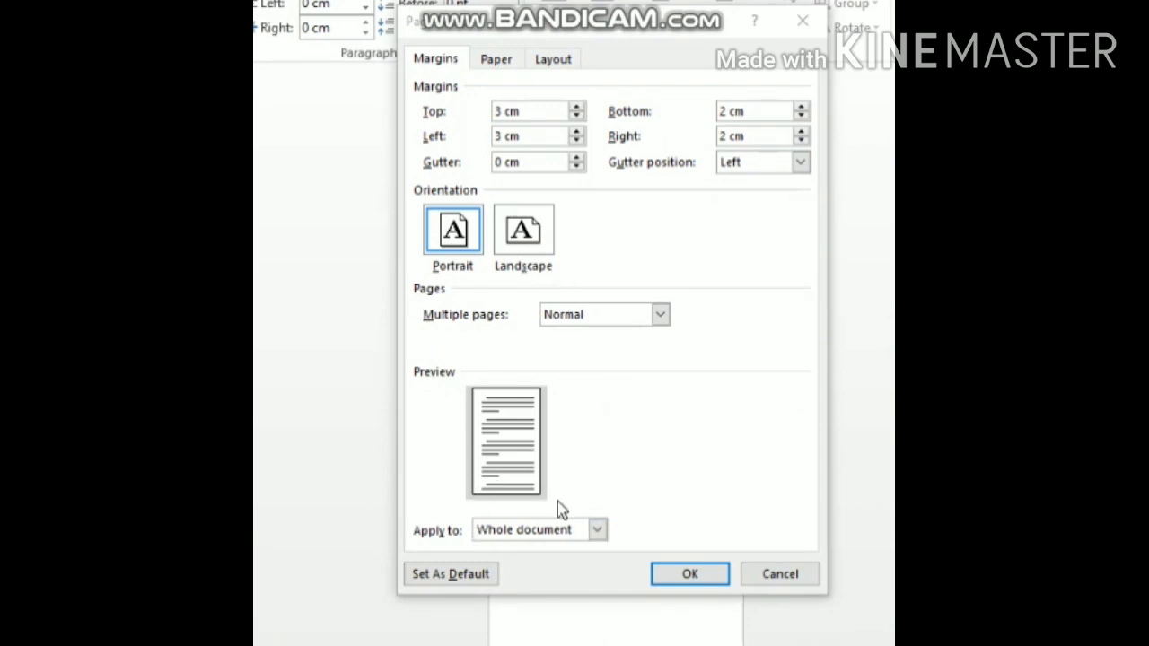
{"action": "left_click", "coordinate": [547, 530]}
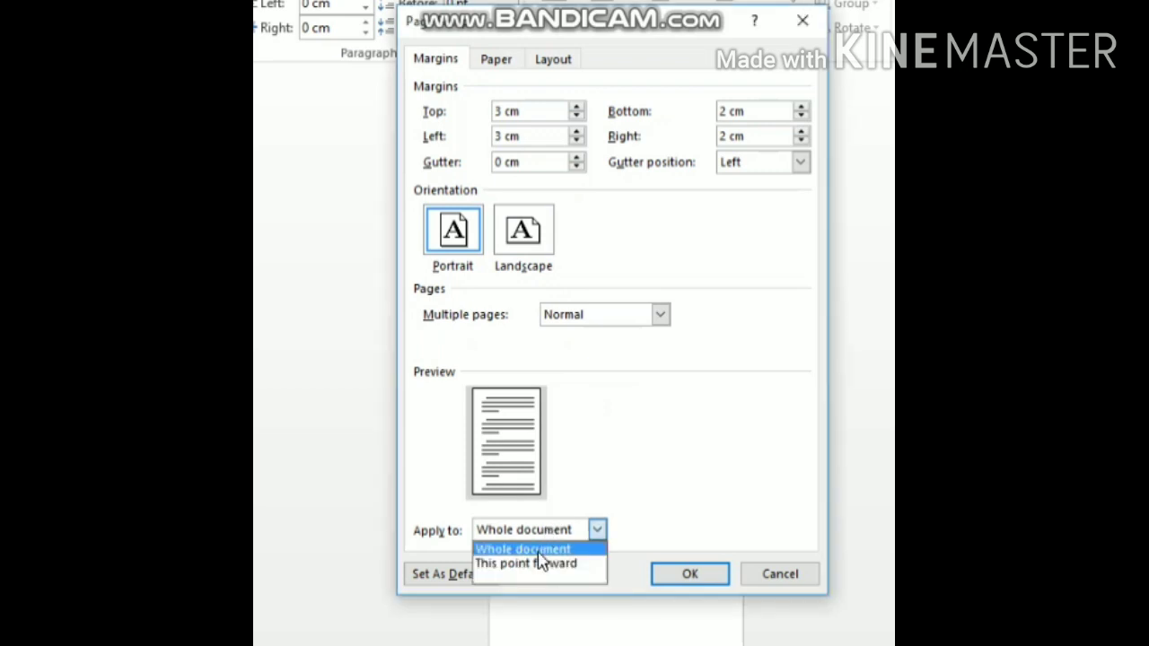
{"action": "left_click", "coordinate": [679, 442]}
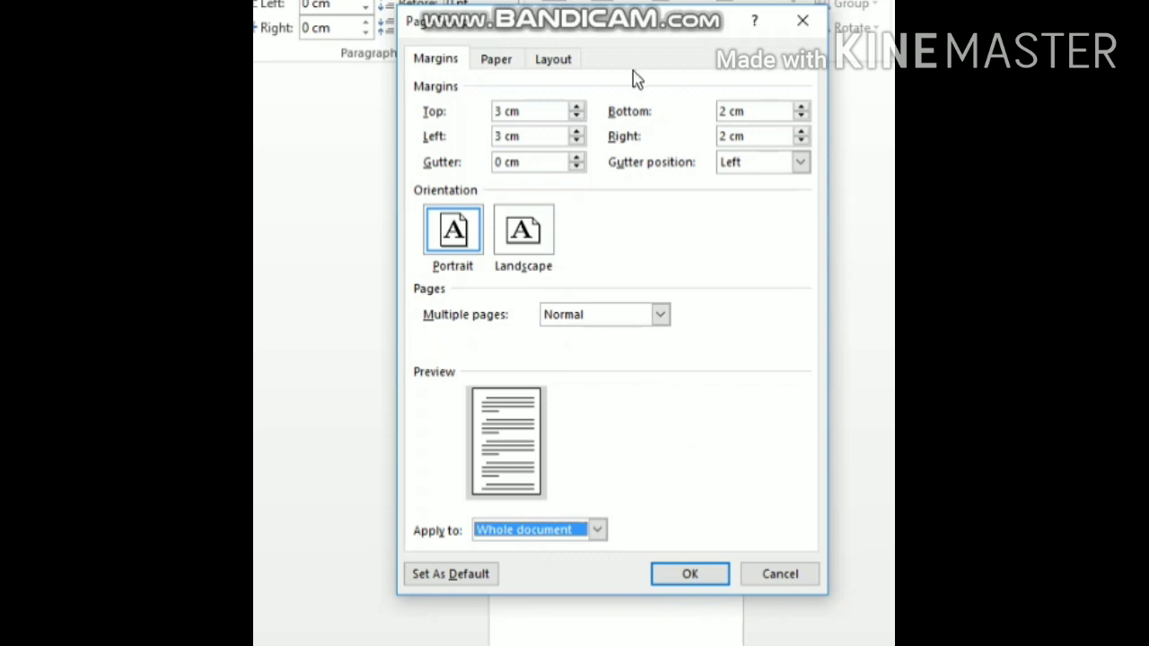
{"action": "left_click_drag", "start_coordinate": [654, 30], "coordinate": [684, 262]}
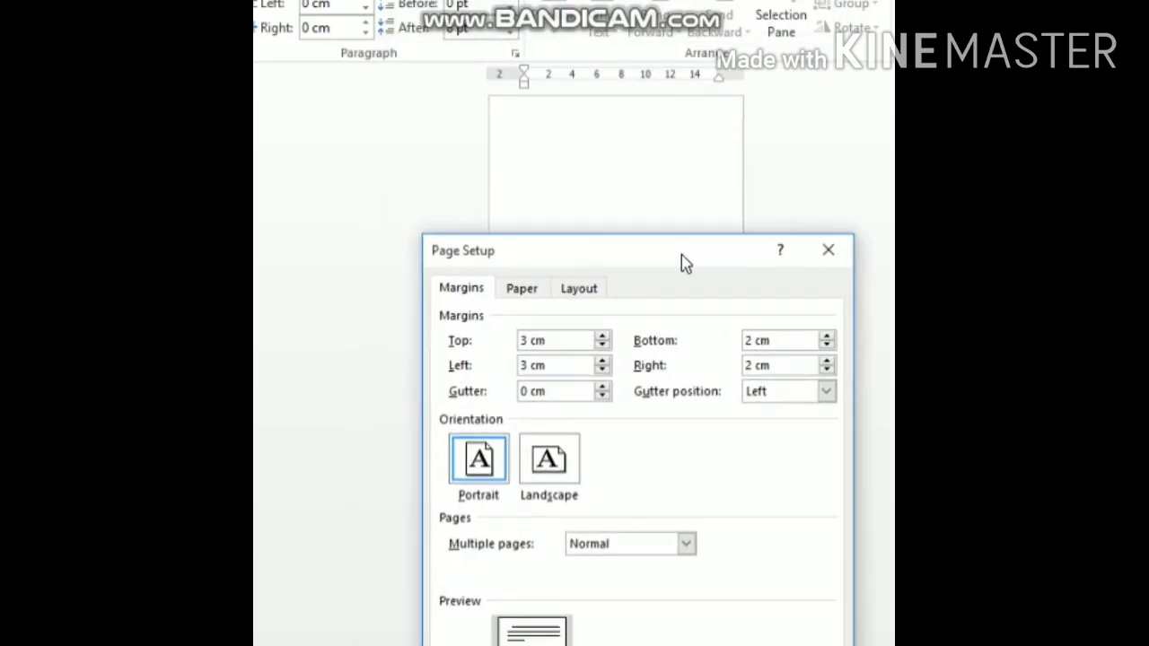
{"action": "left_click", "coordinate": [591, 146]}
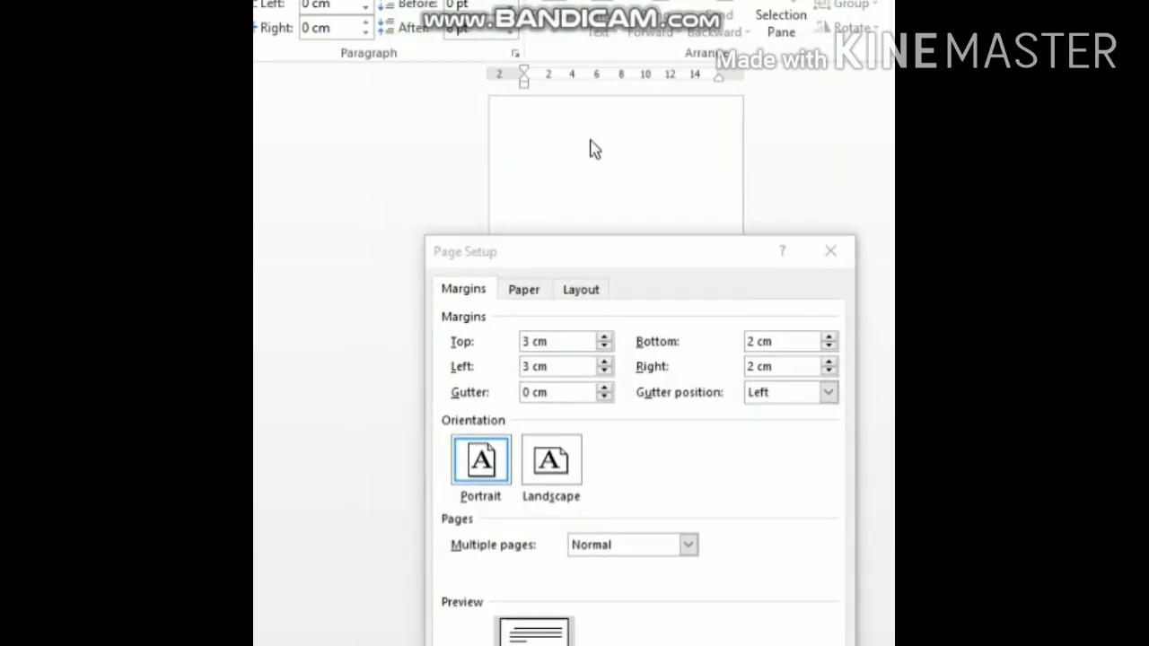
{"action": "left_click", "coordinate": [825, 254]}
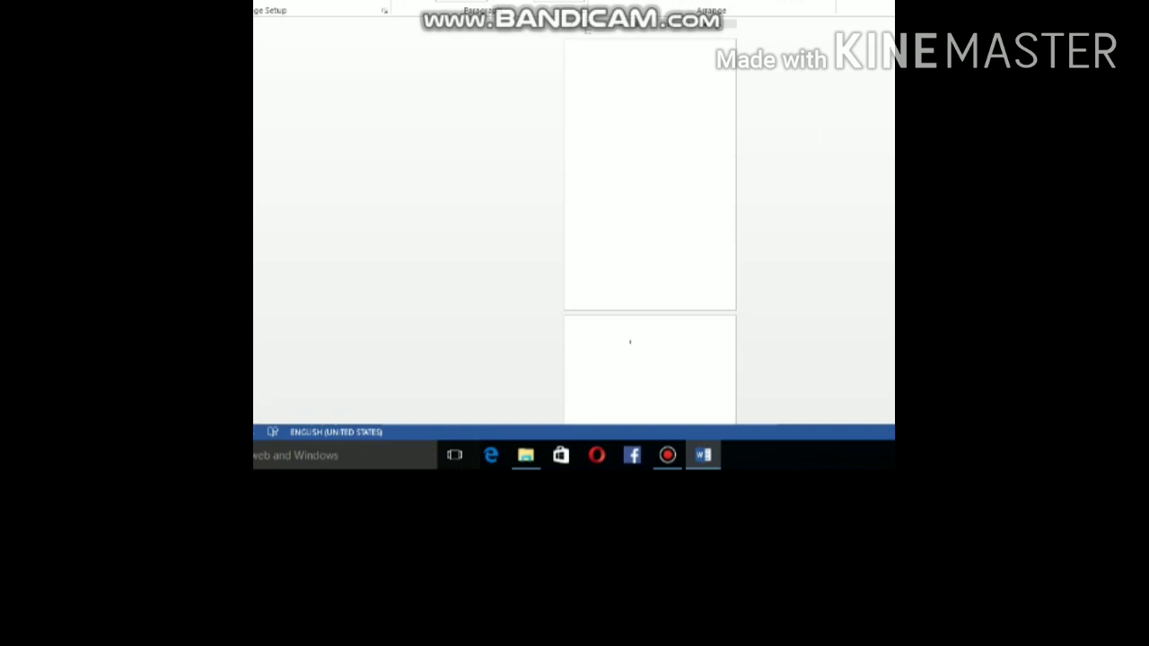
{"action": "left_click_drag", "start_coordinate": [256, 418], "coordinate": [256, 253]}
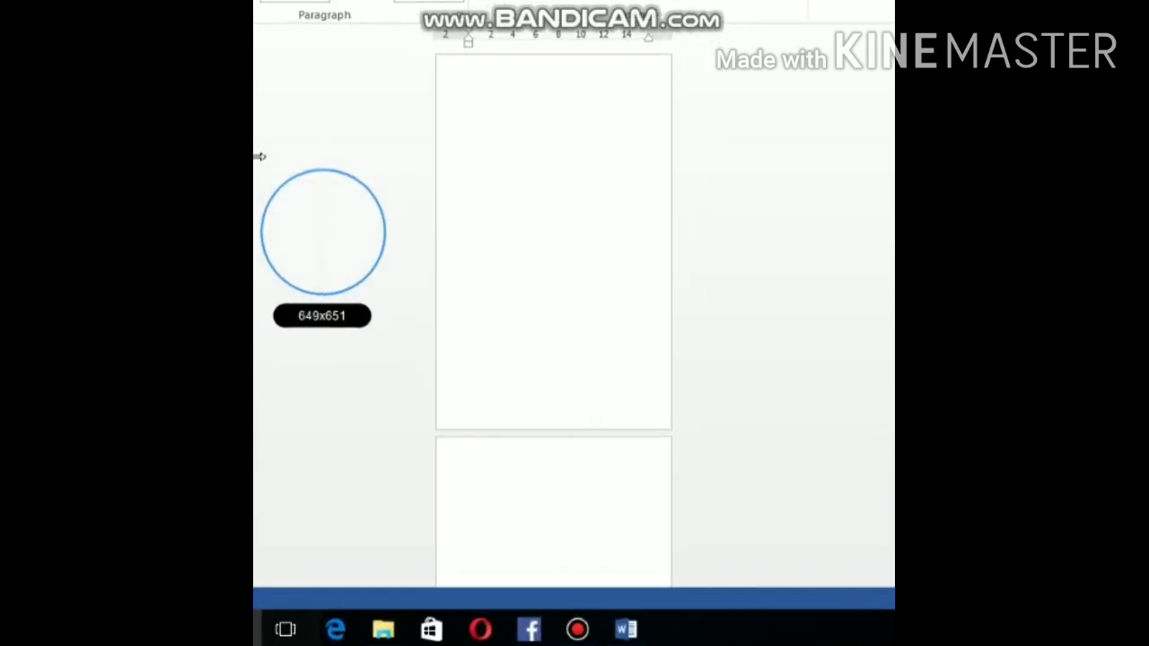
{"action": "left_click_drag", "start_coordinate": [256, 253], "coordinate": [260, 157]}
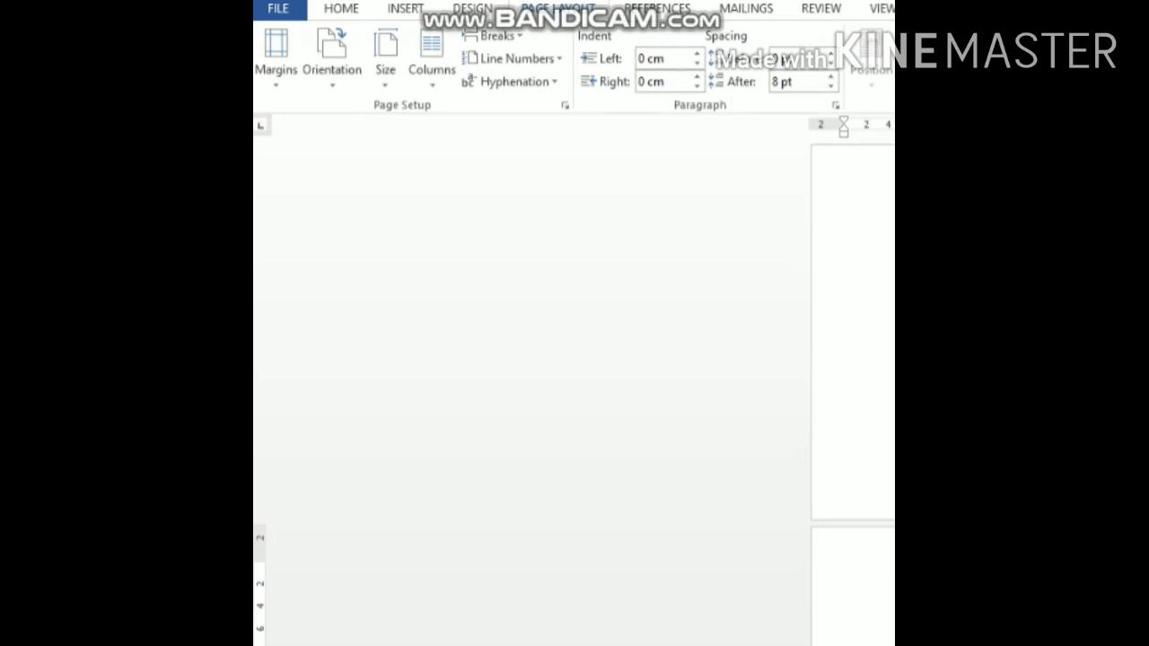
In Page Setup, choose Landscape orientation with Apply to set to This point forward.
{"action": "left_click", "coordinate": [565, 108]}
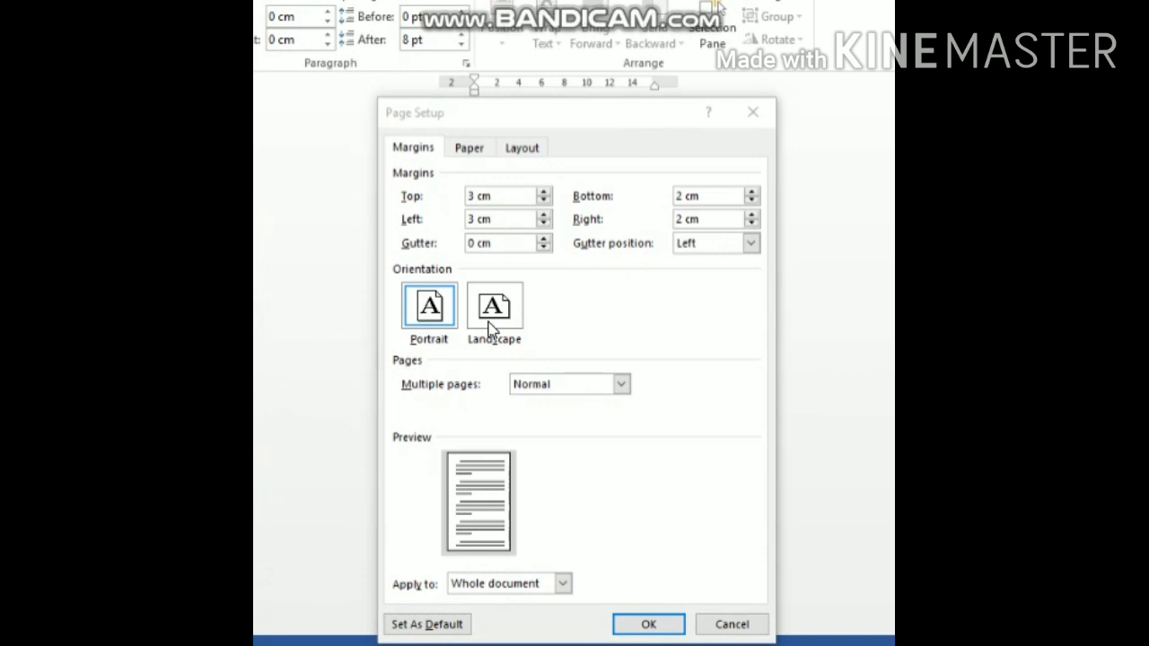
{"action": "left_click", "coordinate": [491, 330]}
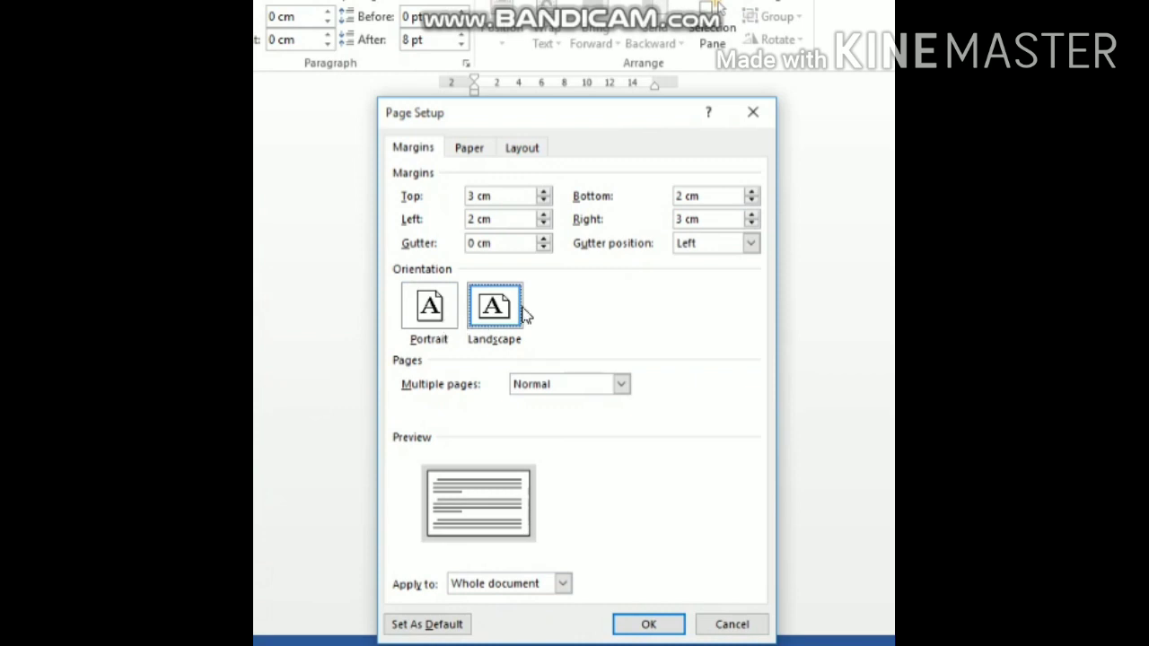
{"action": "left_click", "coordinate": [544, 585]}
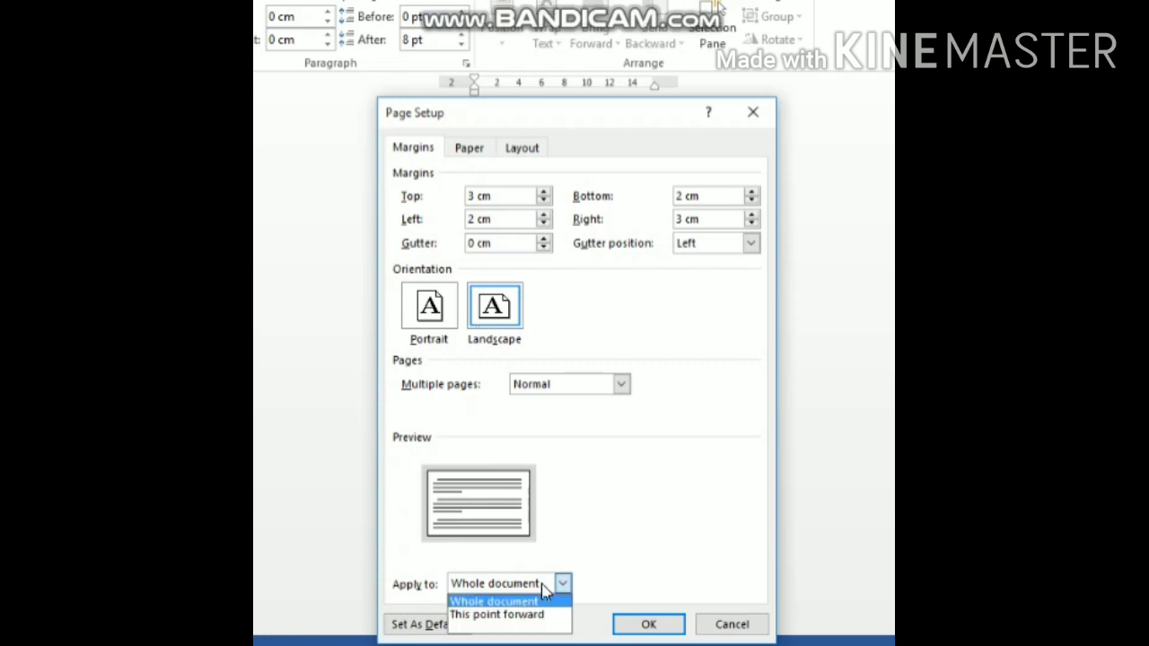
{"action": "left_click", "coordinate": [512, 625]}
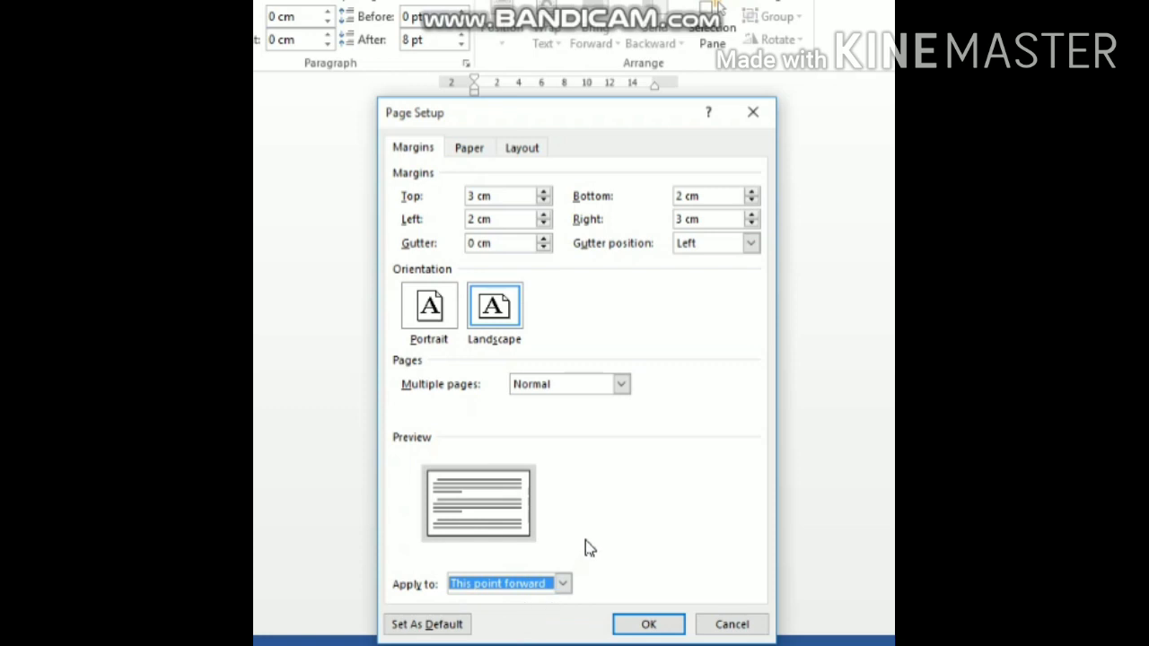
{"action": "left_click", "coordinate": [647, 624]}
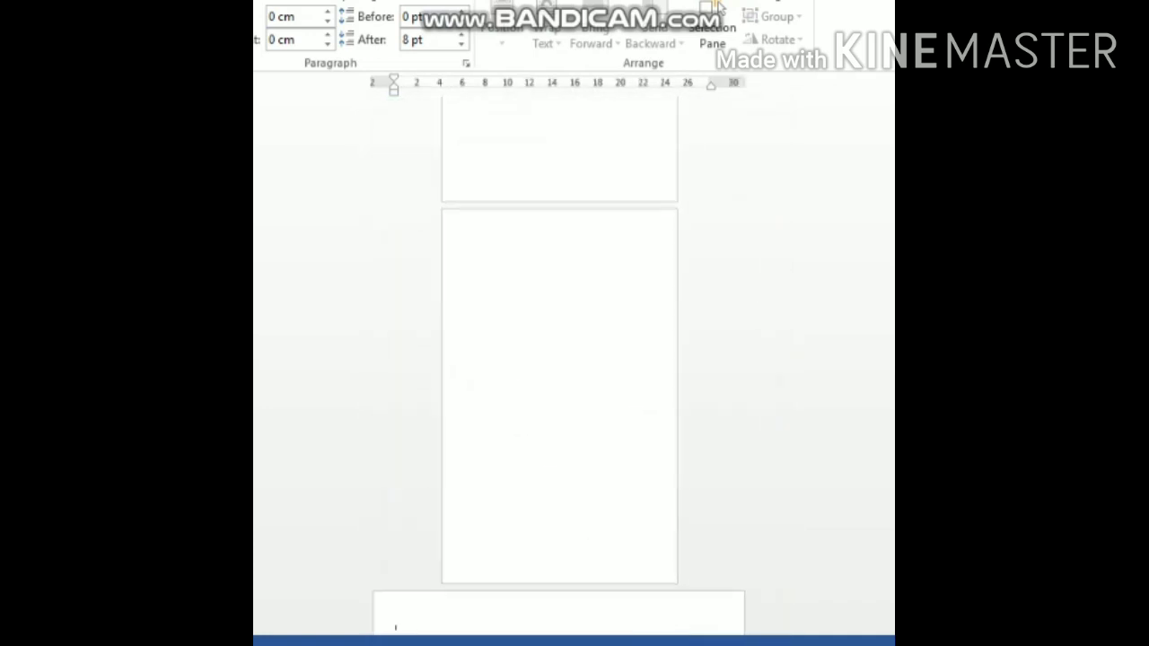
Insert a page break at the top of the portrait page, adding a blank portrait page.
{"action": "scroll", "coordinate": [559, 358], "scroll_direction": "down", "scroll_amount": 10}
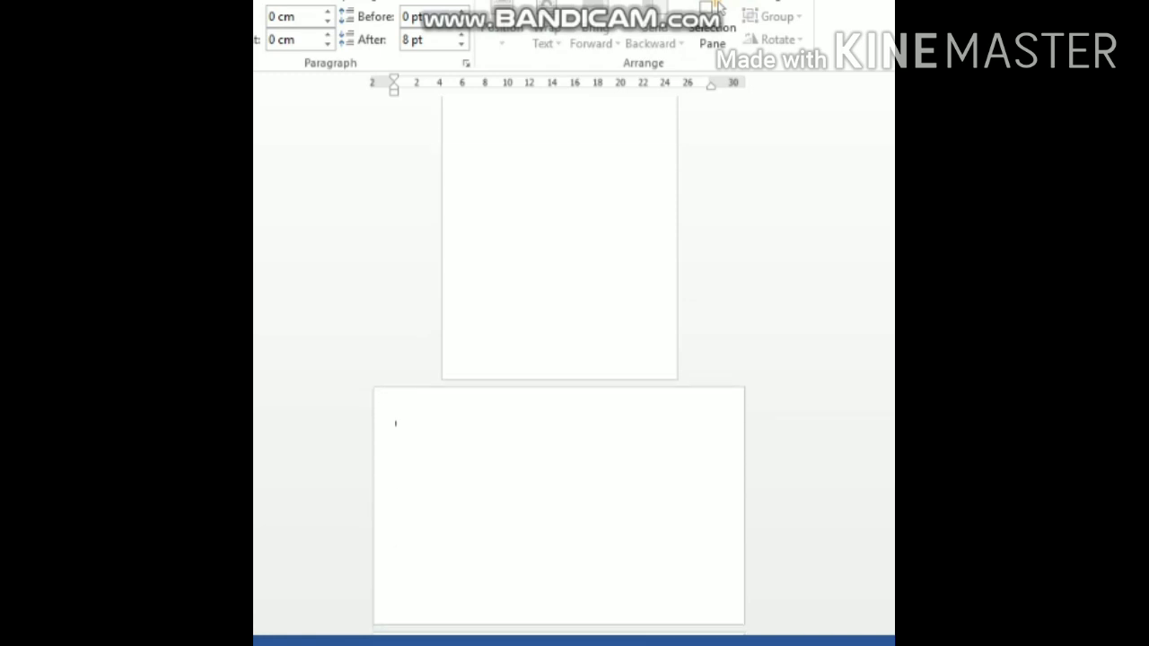
{"action": "scroll", "coordinate": [559, 359], "scroll_direction": "down", "scroll_amount": 1}
{"action": "scroll", "coordinate": [559, 359], "scroll_direction": "down", "scroll_amount": 3}
{"action": "scroll", "coordinate": [559, 359], "scroll_direction": "down", "scroll_amount": 1}
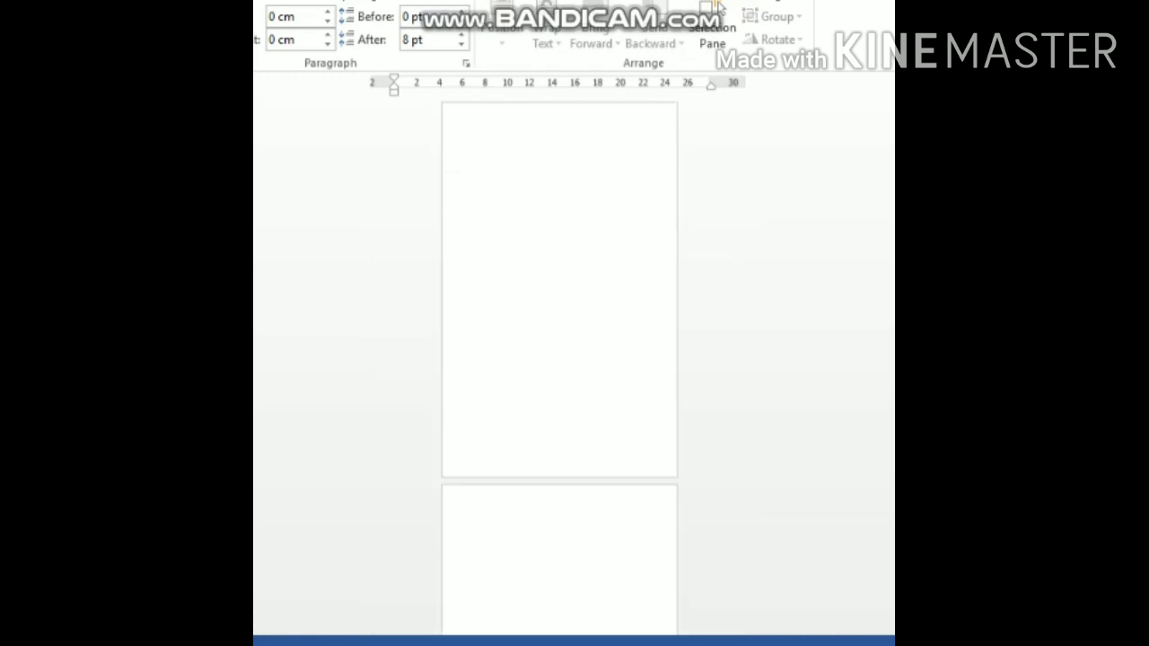
{"action": "scroll", "coordinate": [559, 359], "scroll_direction": "down", "scroll_amount": 5}
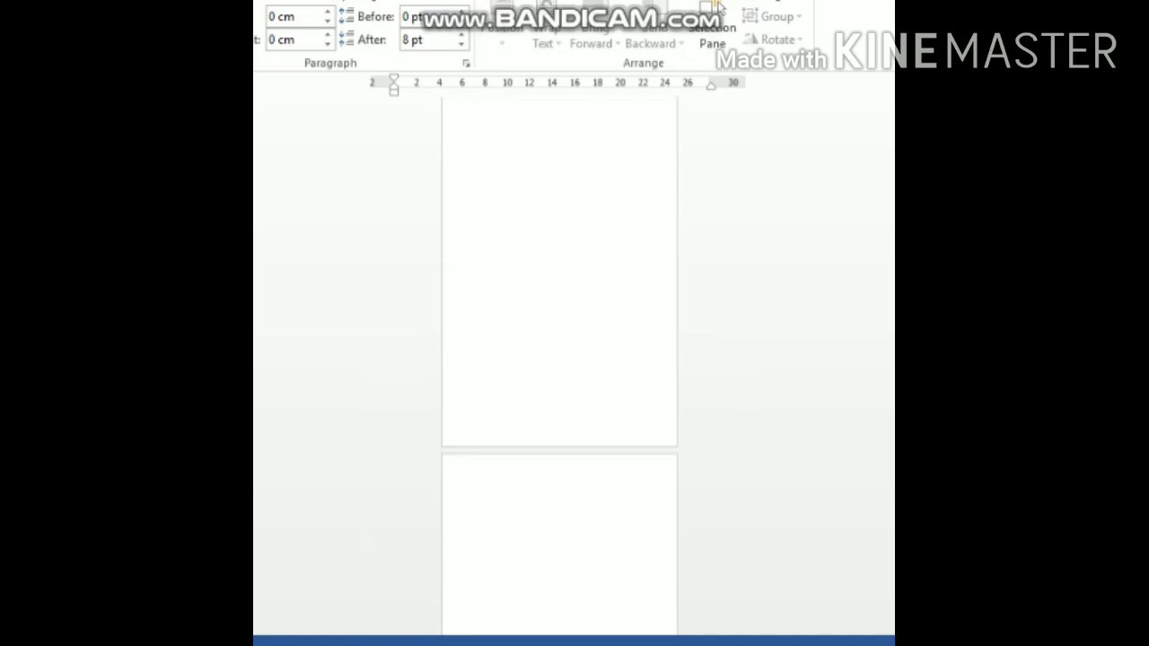
{"action": "scroll", "coordinate": [559, 358], "scroll_direction": "down", "scroll_amount": 3}
{"action": "scroll", "coordinate": [559, 359], "scroll_direction": "down", "scroll_amount": 1}
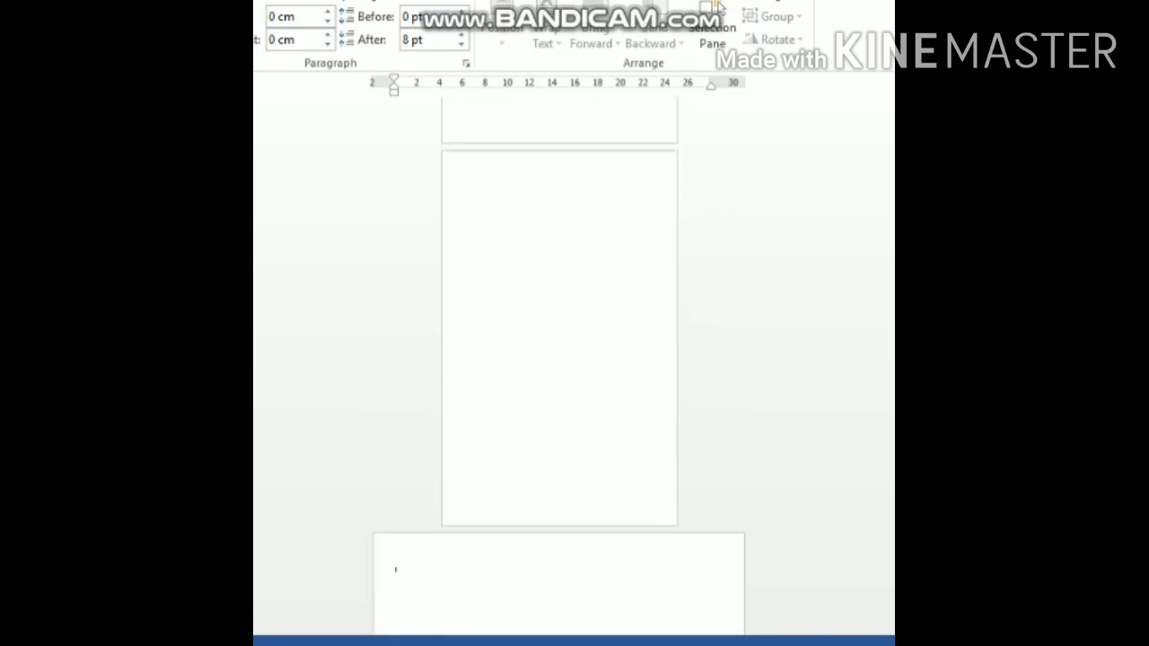
{"action": "scroll", "coordinate": [682, 422], "scroll_direction": "down", "scroll_amount": 6}
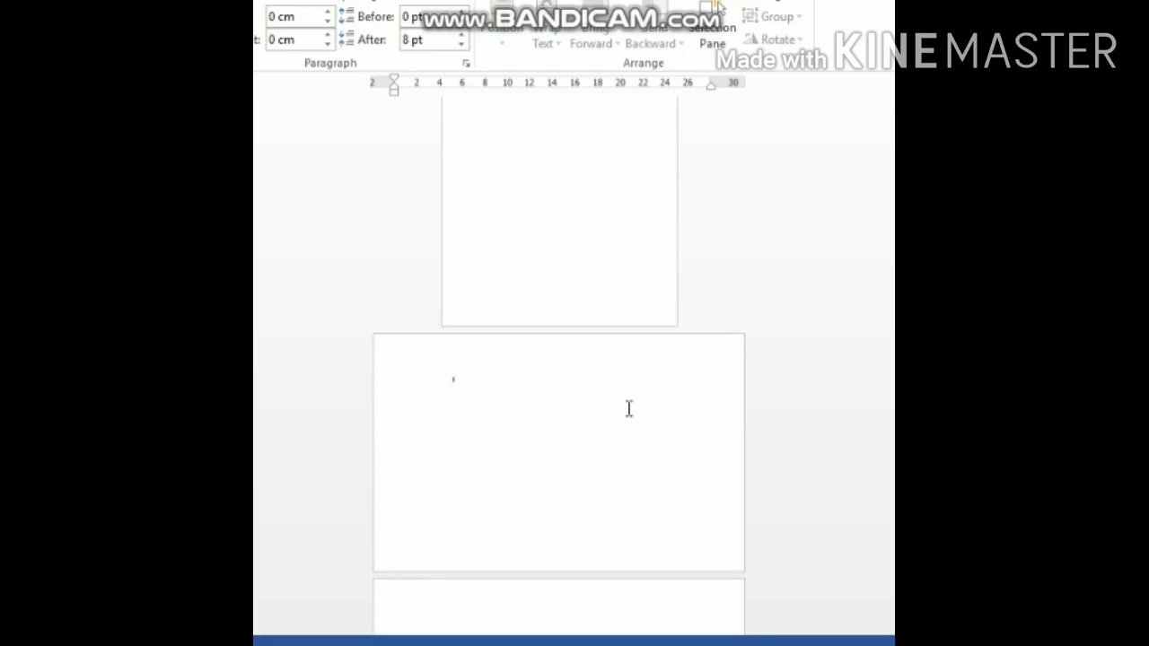
{"action": "scroll", "coordinate": [629, 408], "scroll_direction": "up", "scroll_amount": 2}
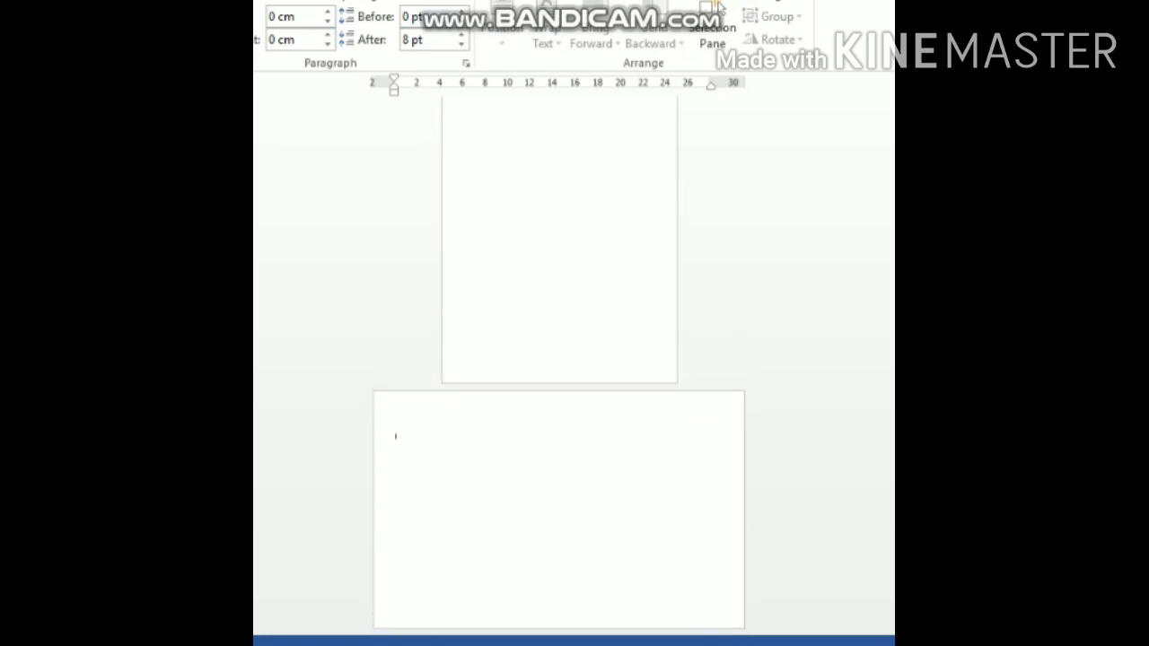
{"action": "scroll", "coordinate": [559, 359], "scroll_direction": "up", "scroll_amount": 8}
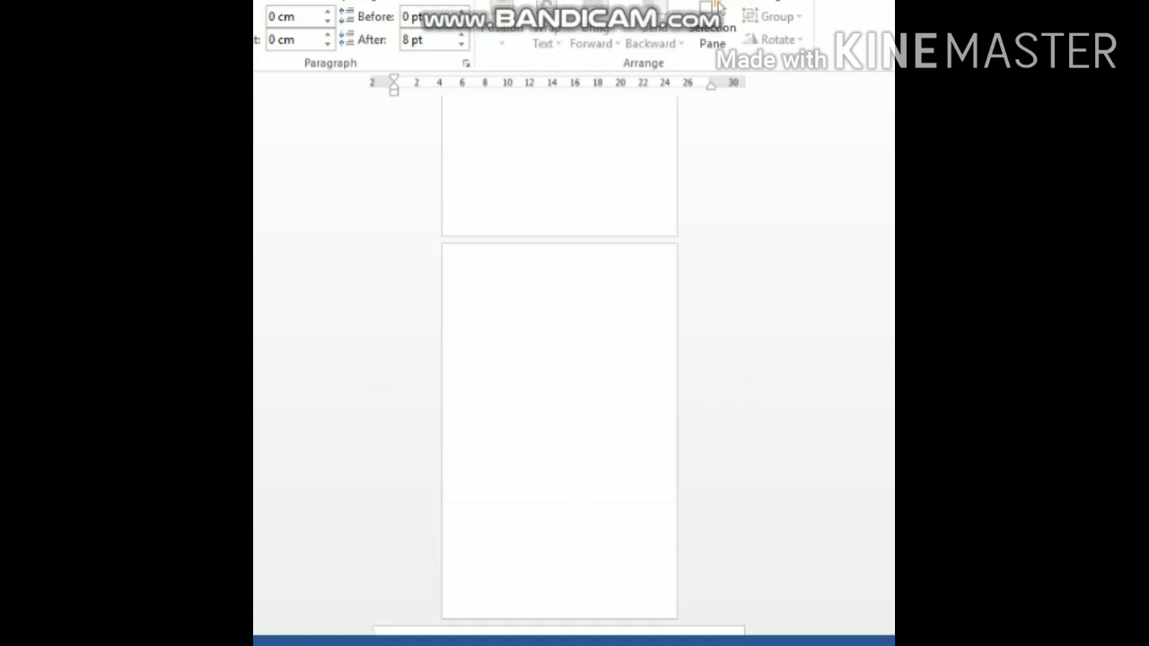
{"action": "scroll", "coordinate": [559, 359], "scroll_direction": "down", "scroll_amount": 3}
{"action": "scroll", "coordinate": [559, 359], "scroll_direction": "down", "scroll_amount": 3}
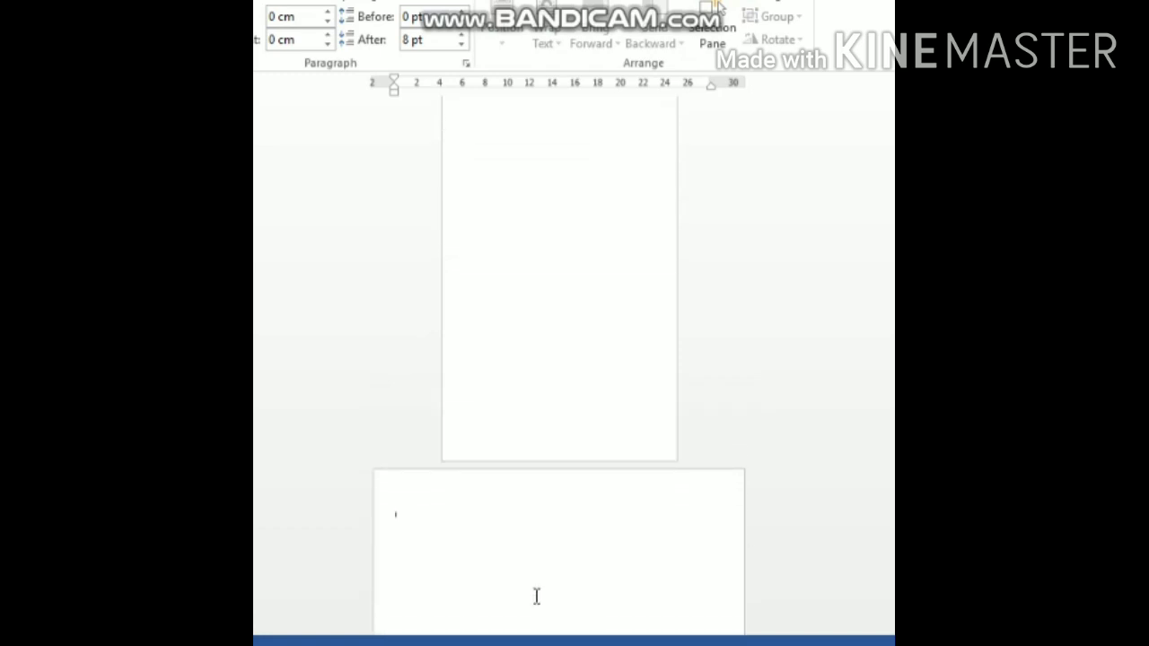
{"action": "left_click", "coordinate": [475, 123]}
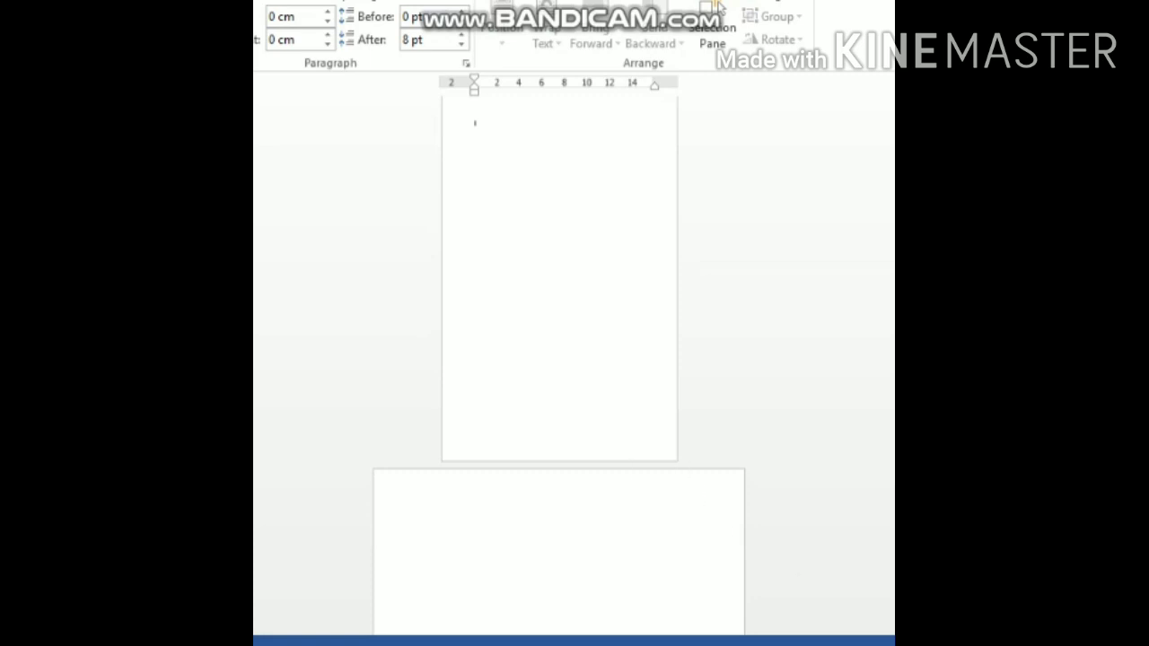
{"action": "key", "text": "ctrl+Return"}
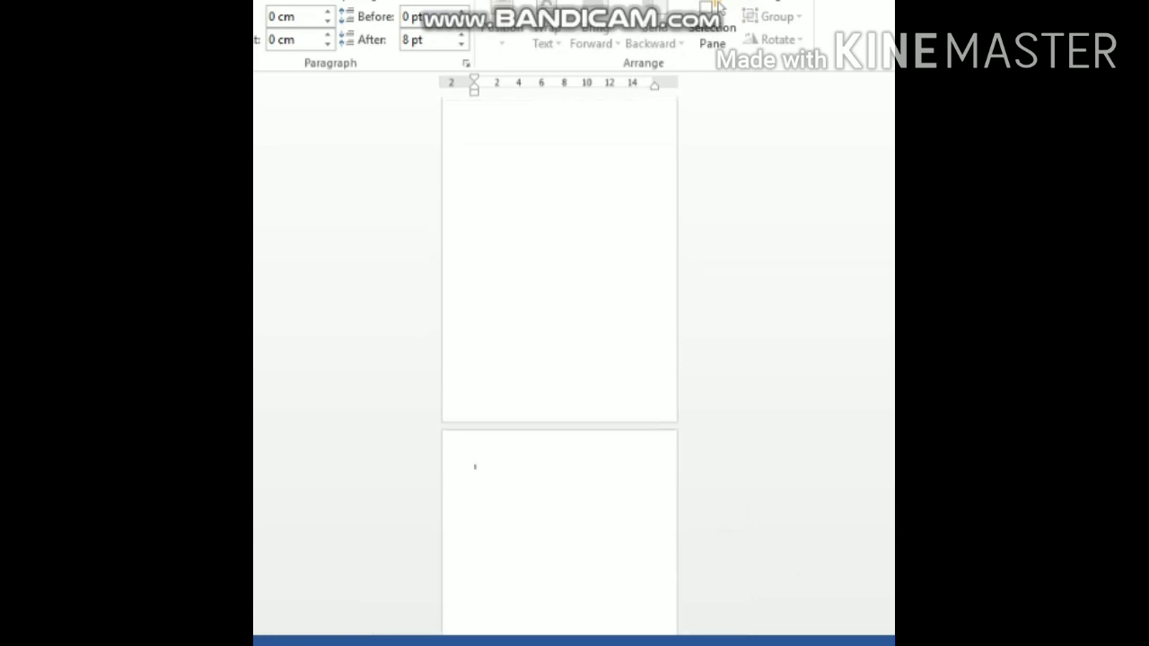
Add another page break with Ctrl+Enter, then undo the last insertion with Ctrl+Z.
{"action": "scroll", "coordinate": [559, 359], "scroll_direction": "down", "scroll_amount": 3}
{"action": "scroll", "coordinate": [559, 359], "scroll_direction": "down", "scroll_amount": 1}
{"action": "scroll", "coordinate": [559, 359], "scroll_direction": "down", "scroll_amount": 1}
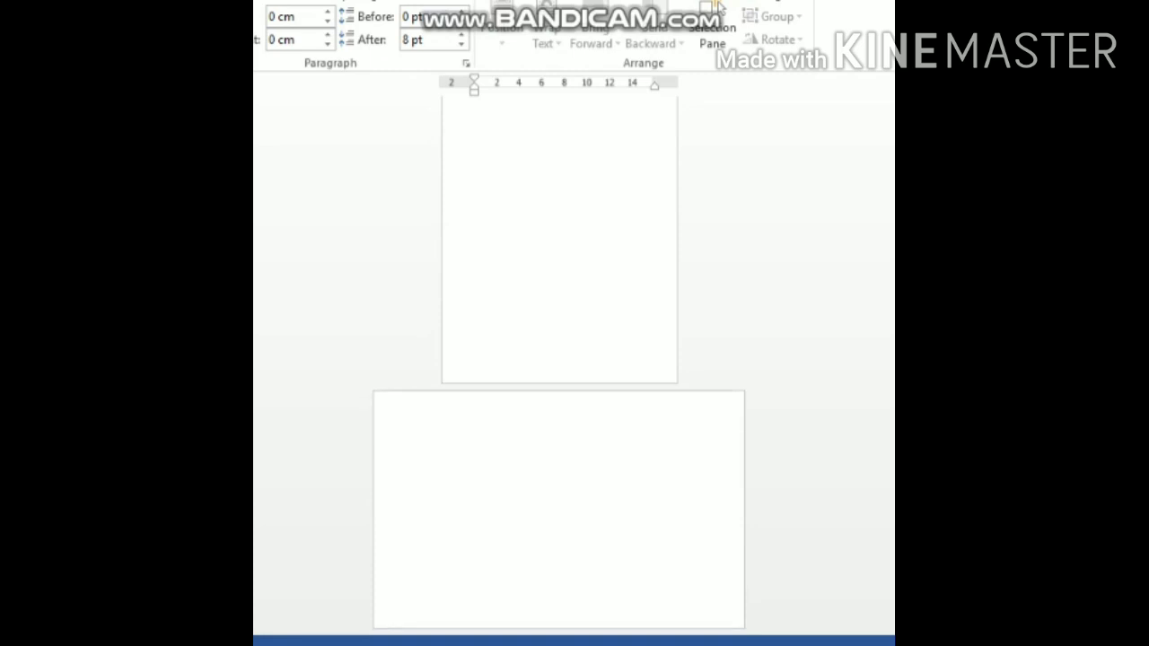
{"action": "key", "text": "ctrl+Return"}
{"action": "key", "text": "ctrl+Return"}
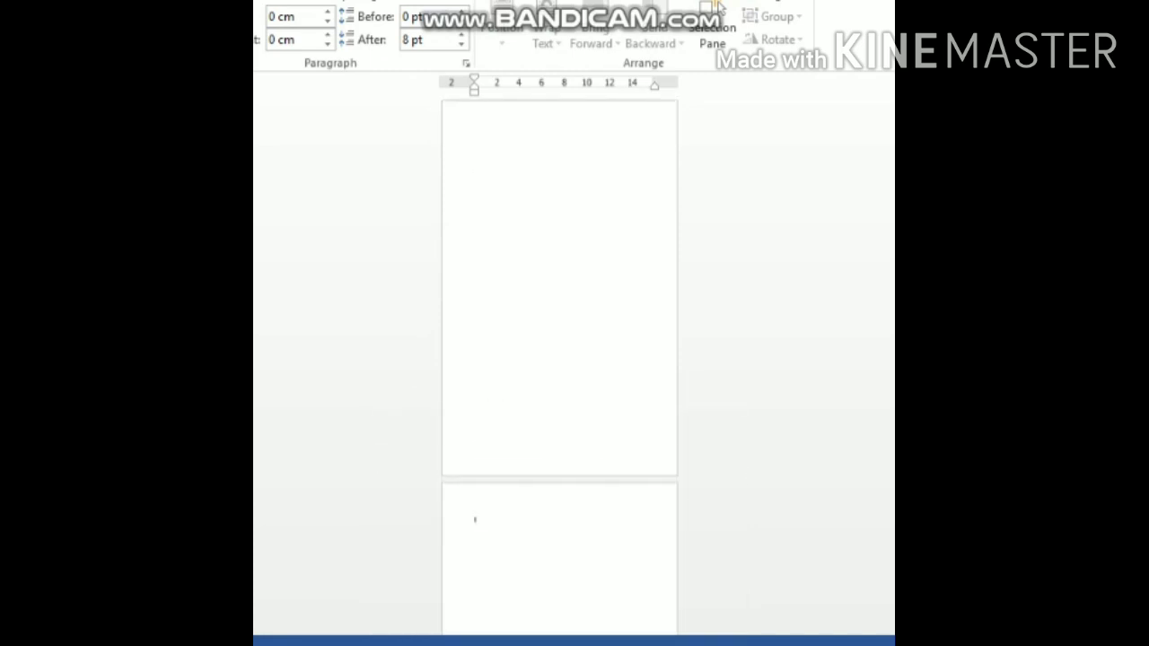
{"action": "scroll", "coordinate": [559, 359], "scroll_direction": "down", "scroll_amount": 5}
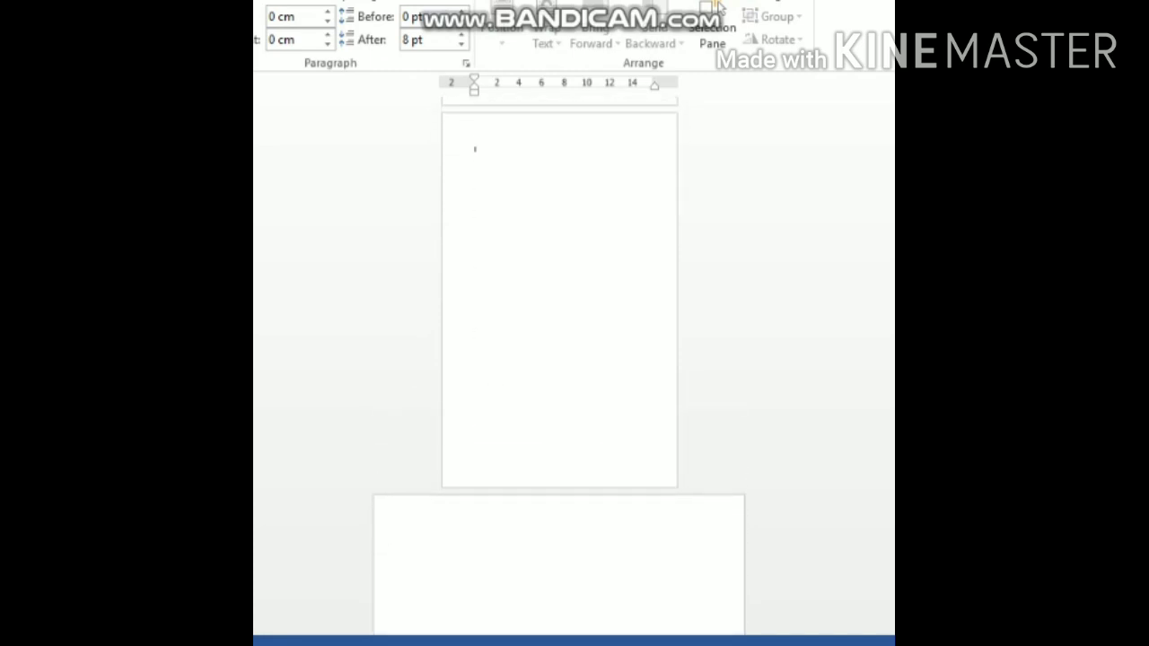
{"action": "scroll", "coordinate": [559, 358], "scroll_direction": "down", "scroll_amount": 2}
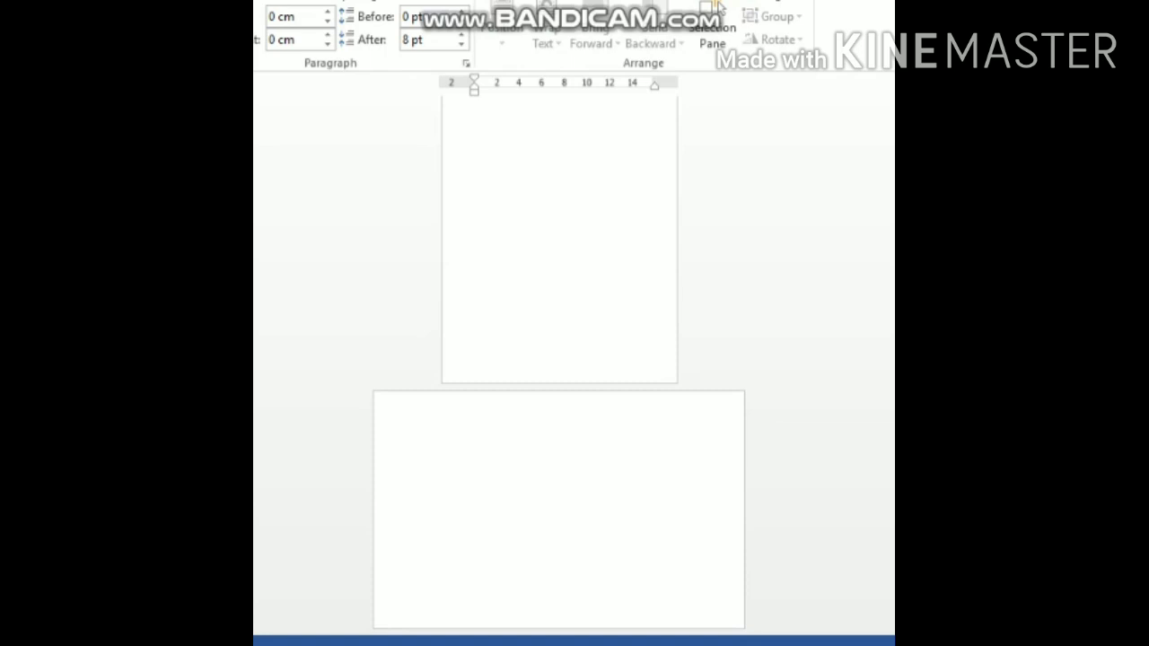
{"action": "key", "text": "ctrl+z"}
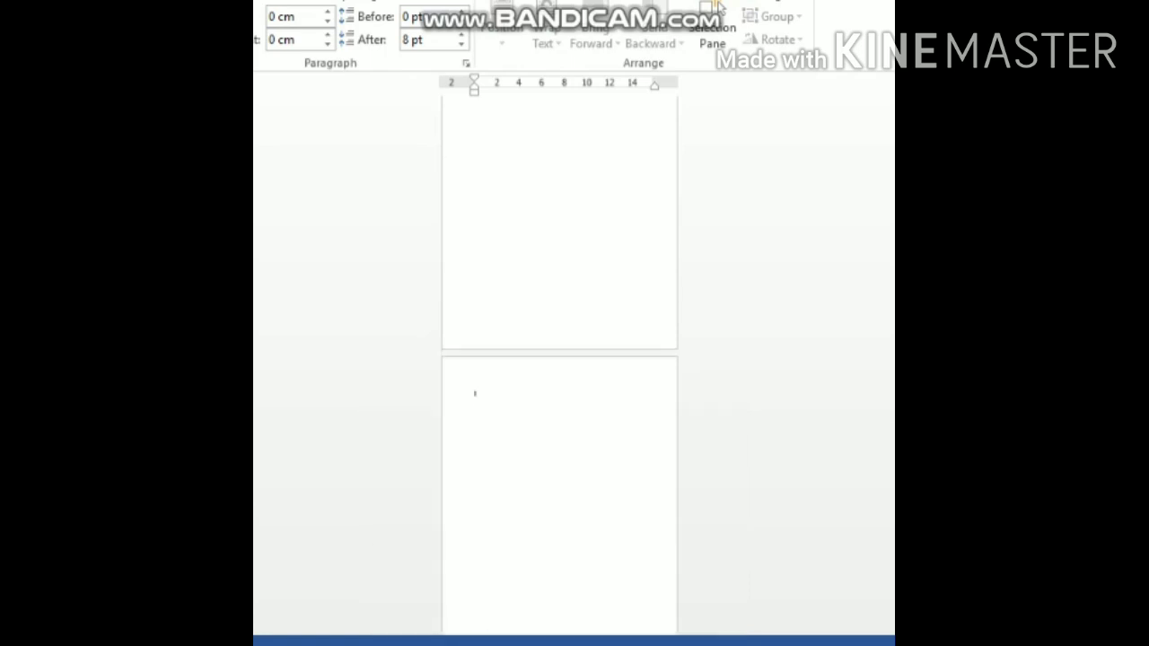